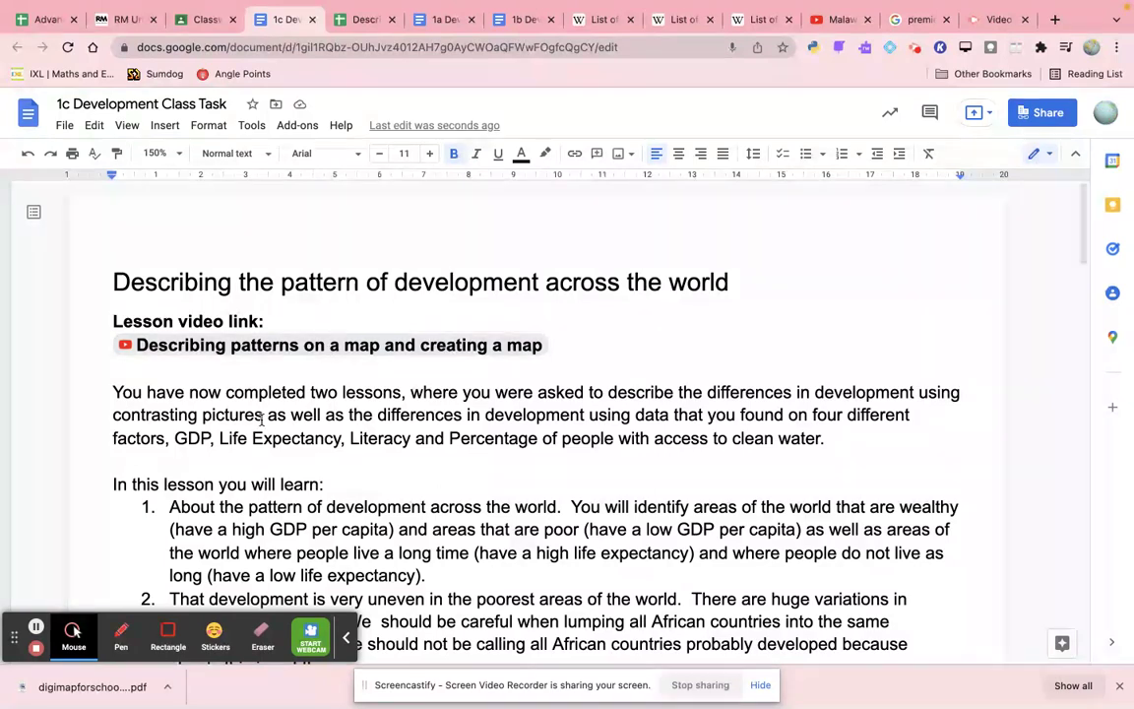
- Read the lesson introduction and examine the Global Pattern of GDP map together with its legend
{"action": "scroll", "coordinate": [248, 479], "scroll_direction": "down", "scroll_amount": 3}
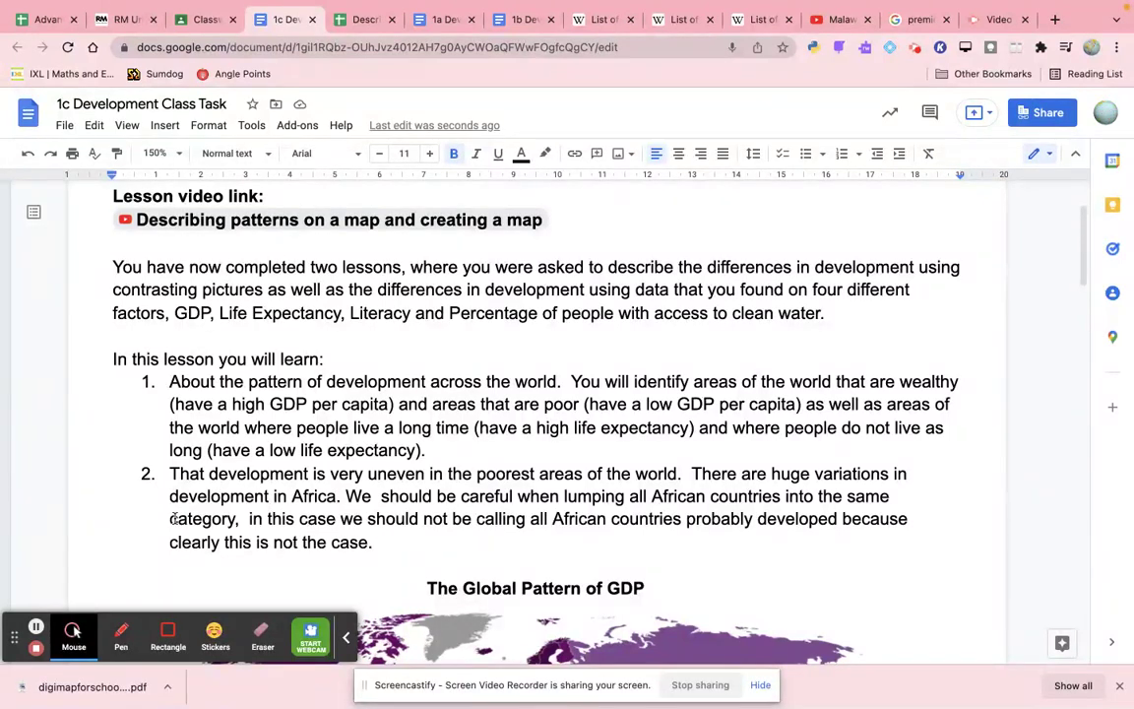
{"action": "scroll", "coordinate": [396, 547], "scroll_direction": "down", "scroll_amount": 8}
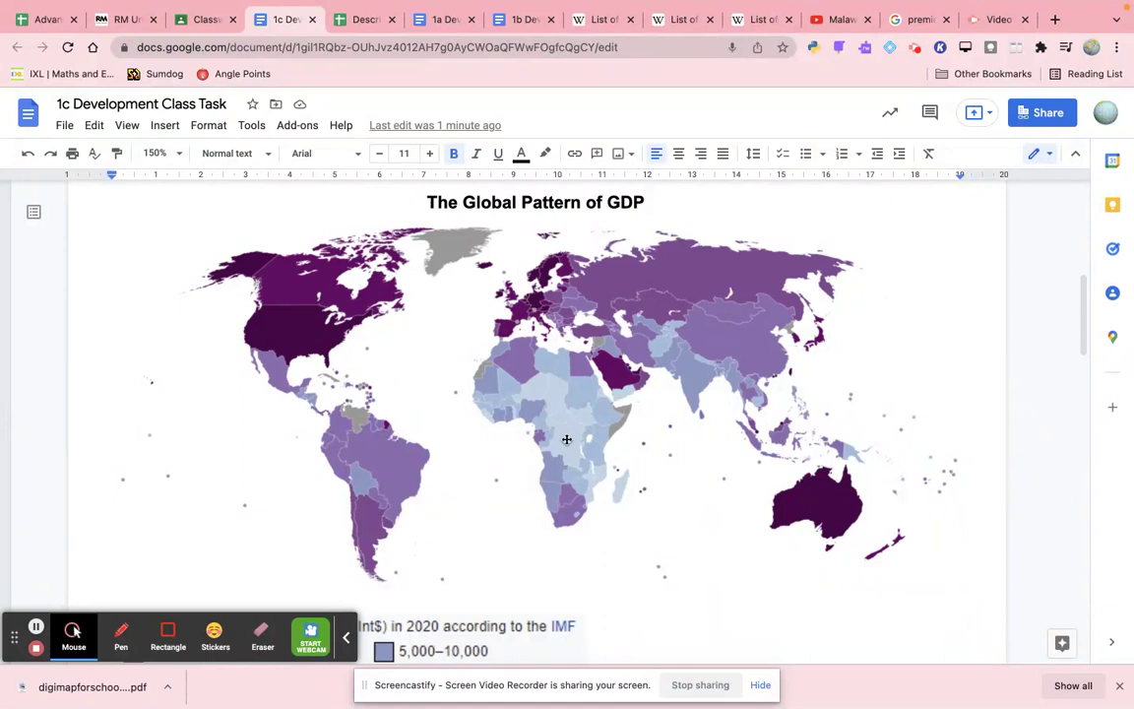
{"action": "scroll", "coordinate": [540, 488], "scroll_direction": "down", "scroll_amount": 3}
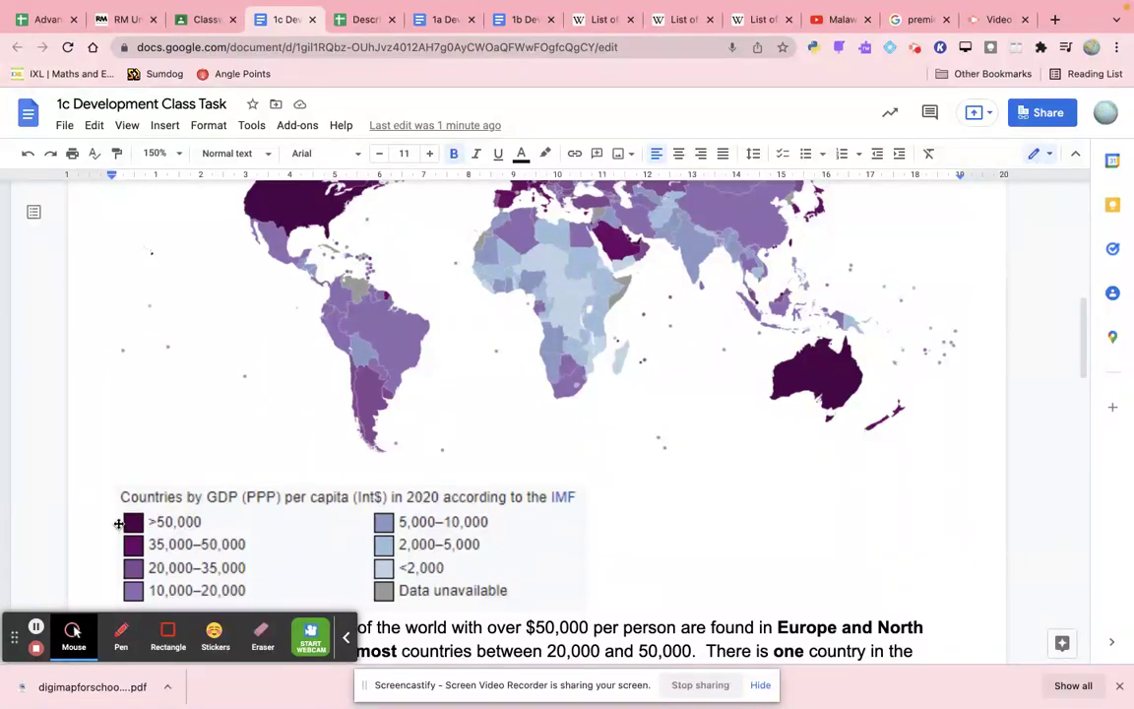
{"action": "scroll", "coordinate": [242, 362], "scroll_direction": "up", "scroll_amount": 1}
{"action": "scroll", "coordinate": [242, 362], "scroll_direction": "up", "scroll_amount": 3}
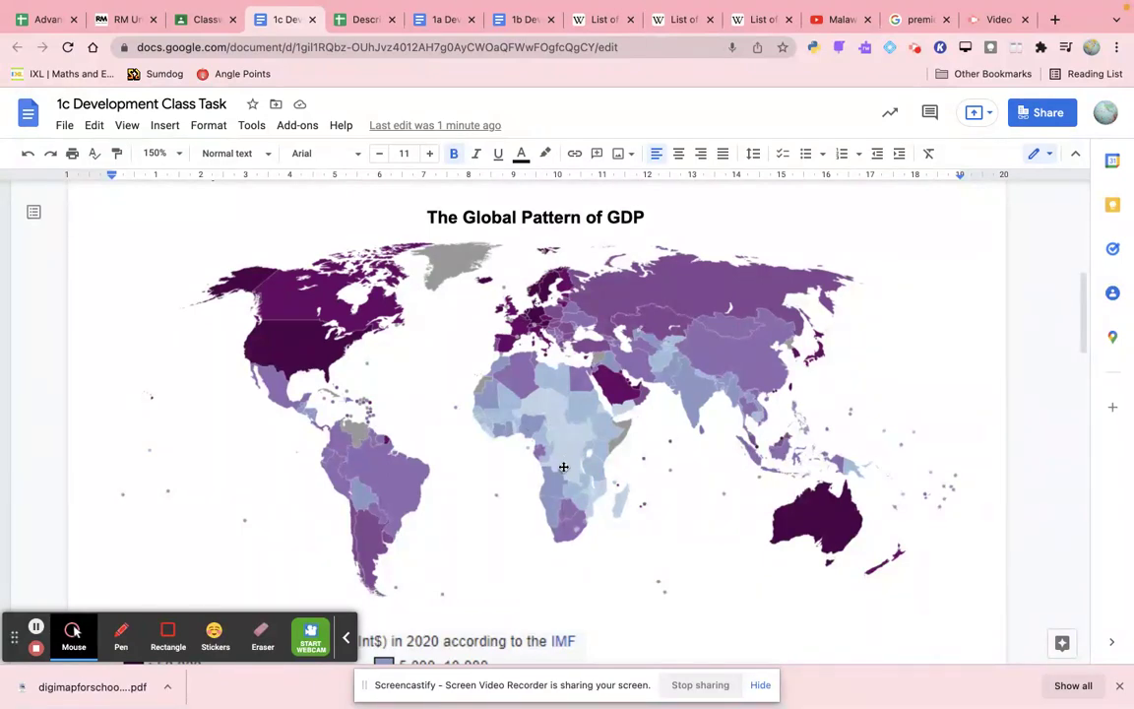
{"action": "scroll", "coordinate": [565, 465], "scroll_direction": "down", "scroll_amount": 5}
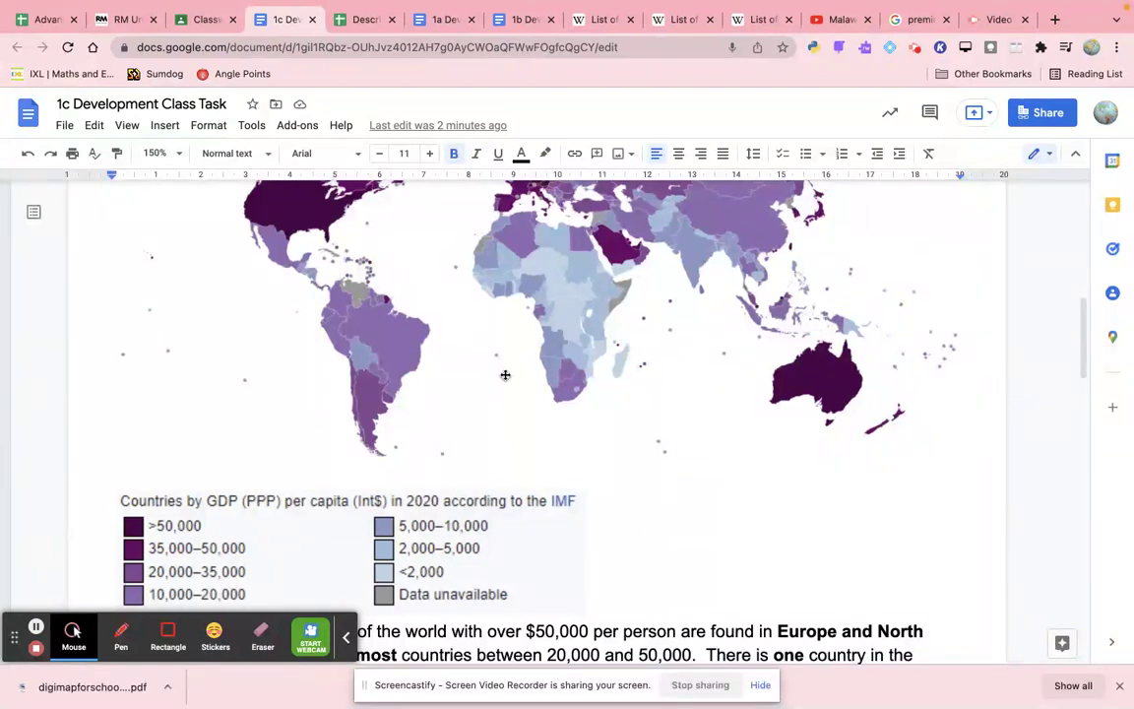
- Highlight the paragraph describing the global GDP pattern and compare its statements with the GDP map and legend
{"action": "scroll", "coordinate": [690, 431], "scroll_direction": "down", "scroll_amount": 3}
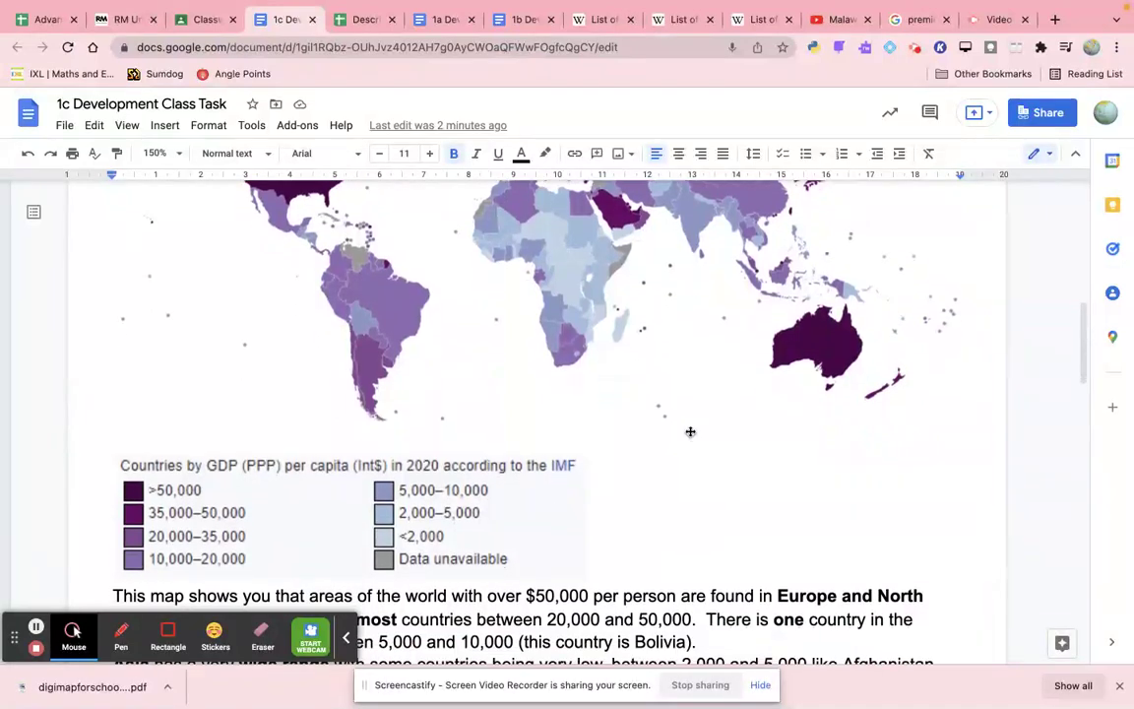
{"action": "scroll", "coordinate": [689, 429], "scroll_direction": "down", "scroll_amount": 2}
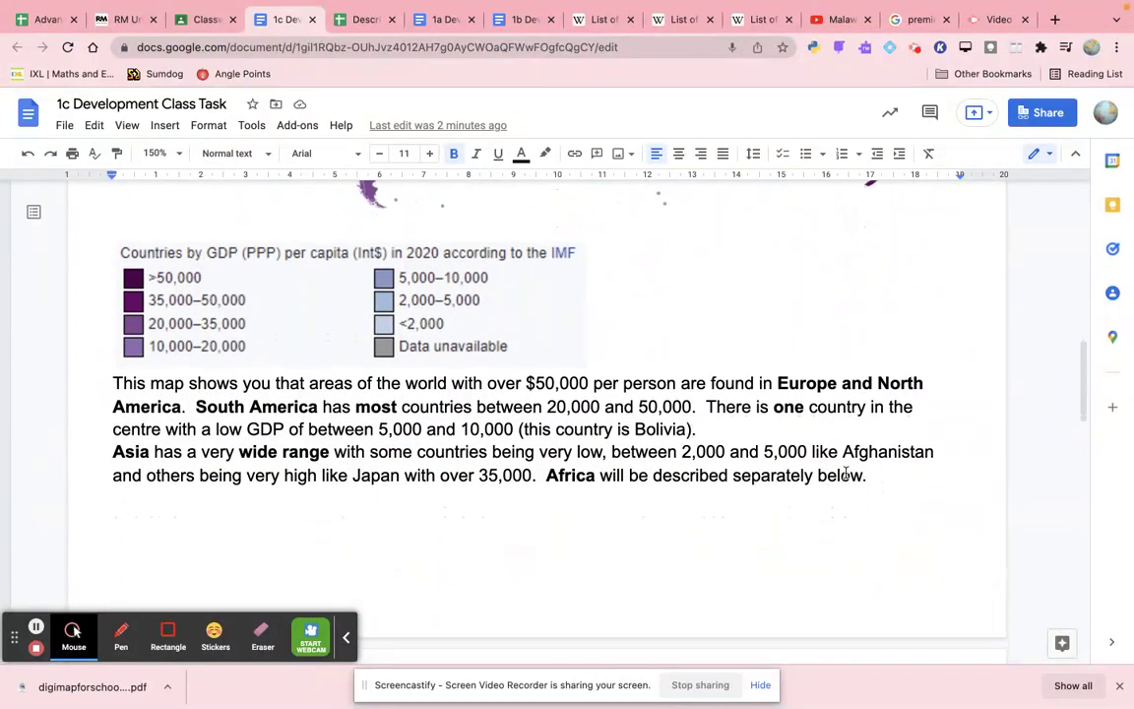
{"action": "left_click_drag", "start_coordinate": [870, 478], "coordinate": [111, 386]}
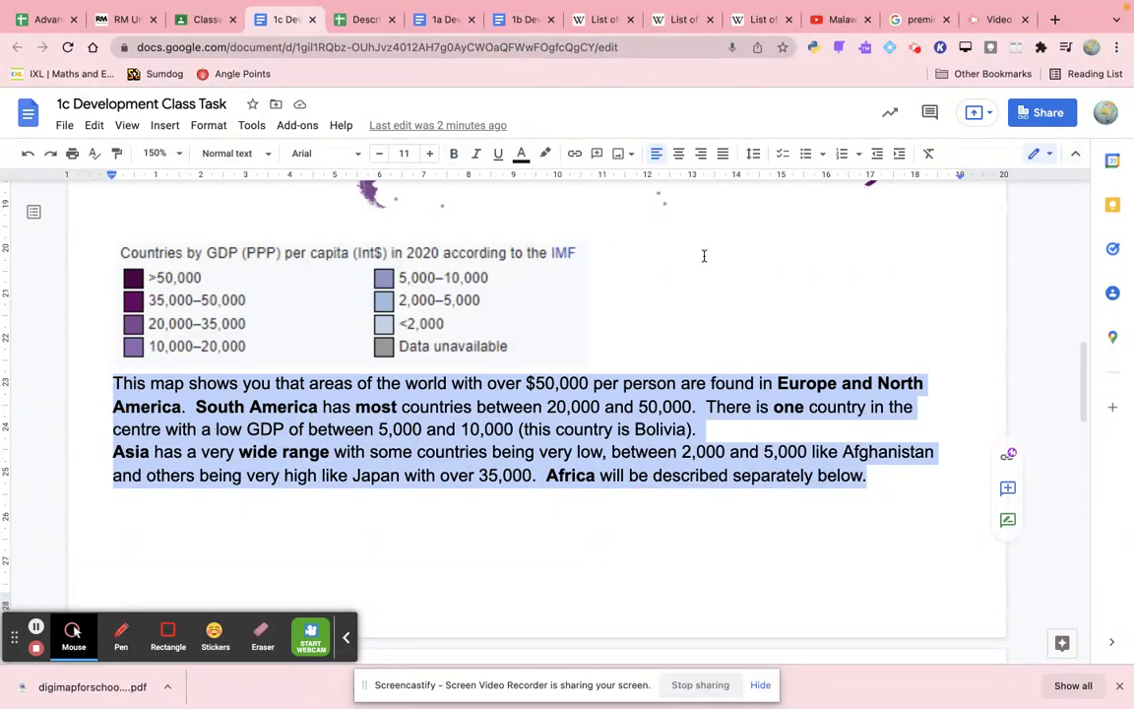
{"action": "scroll", "coordinate": [703, 256], "scroll_direction": "up", "scroll_amount": 8}
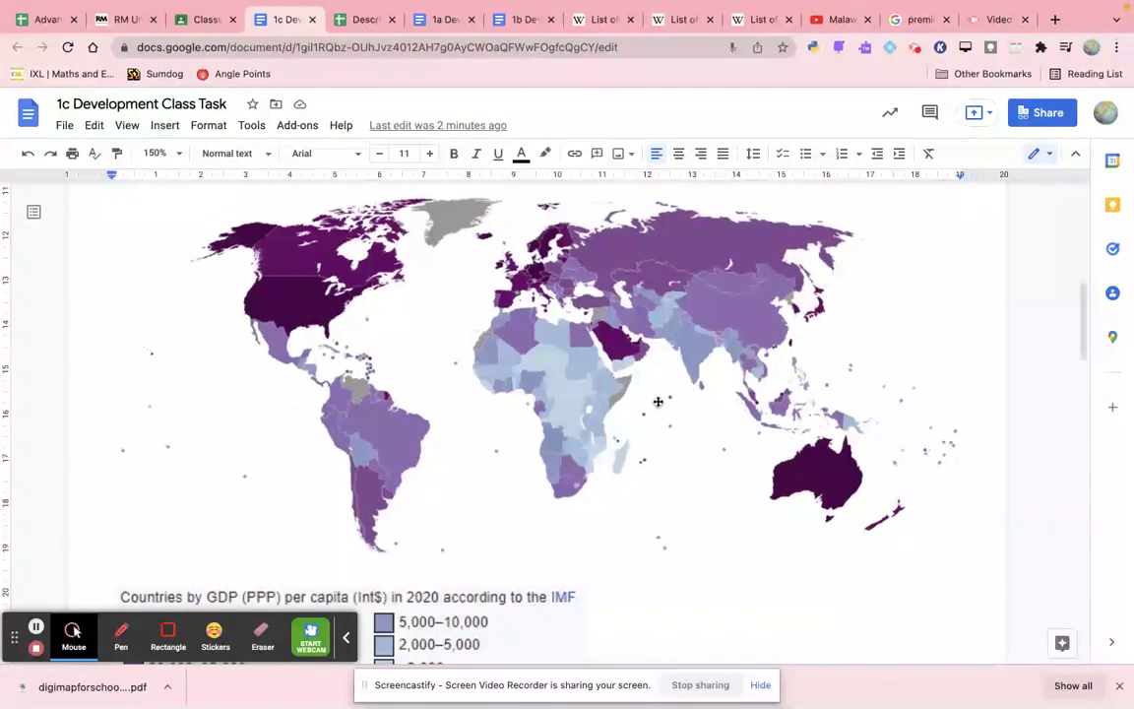
{"action": "scroll", "coordinate": [501, 328], "scroll_direction": "down", "scroll_amount": 4}
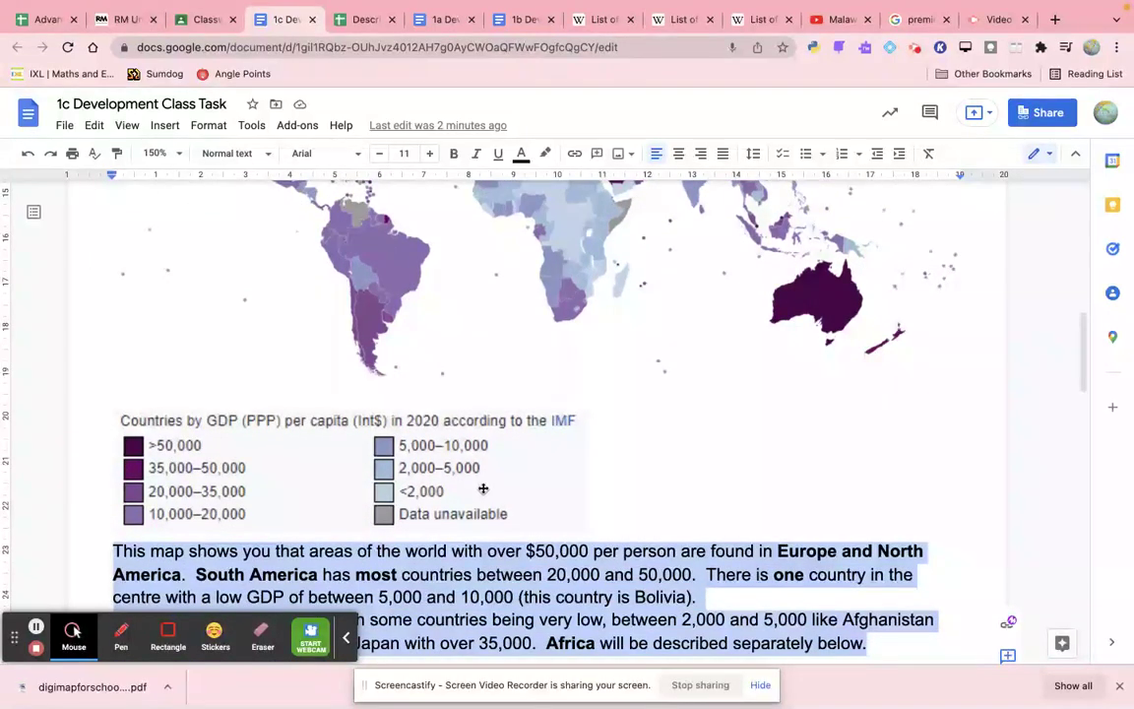
{"action": "scroll", "coordinate": [468, 530], "scroll_direction": "down", "scroll_amount": 2}
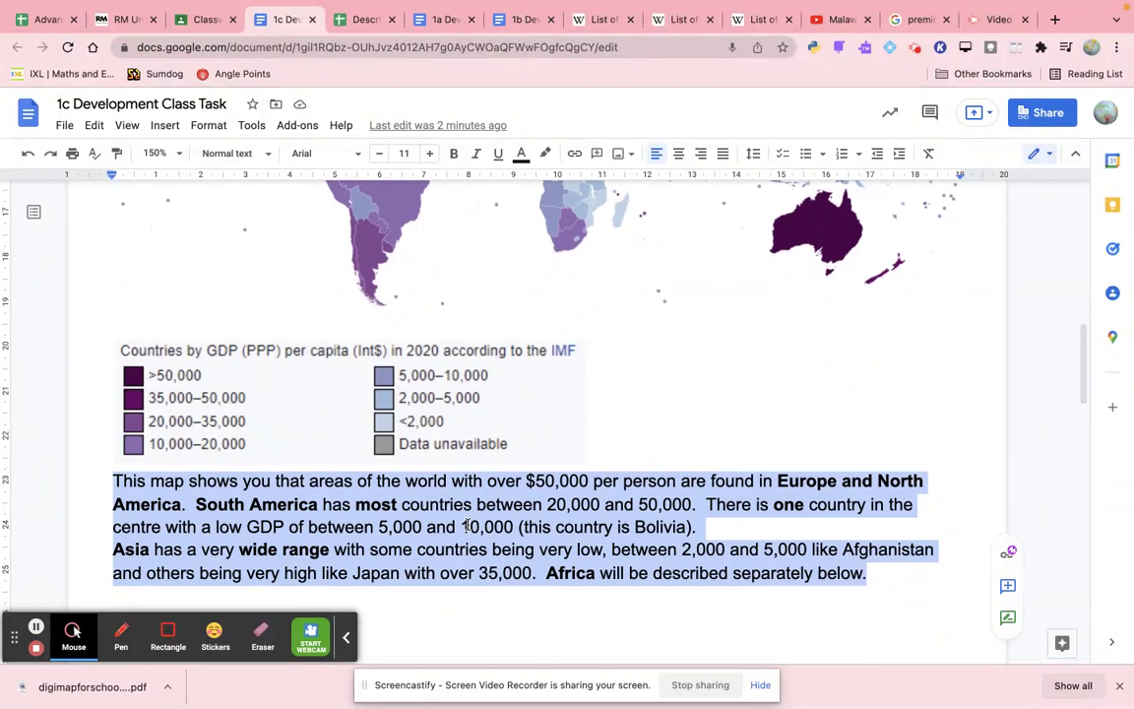
{"action": "scroll", "coordinate": [468, 527], "scroll_direction": "up", "scroll_amount": 8}
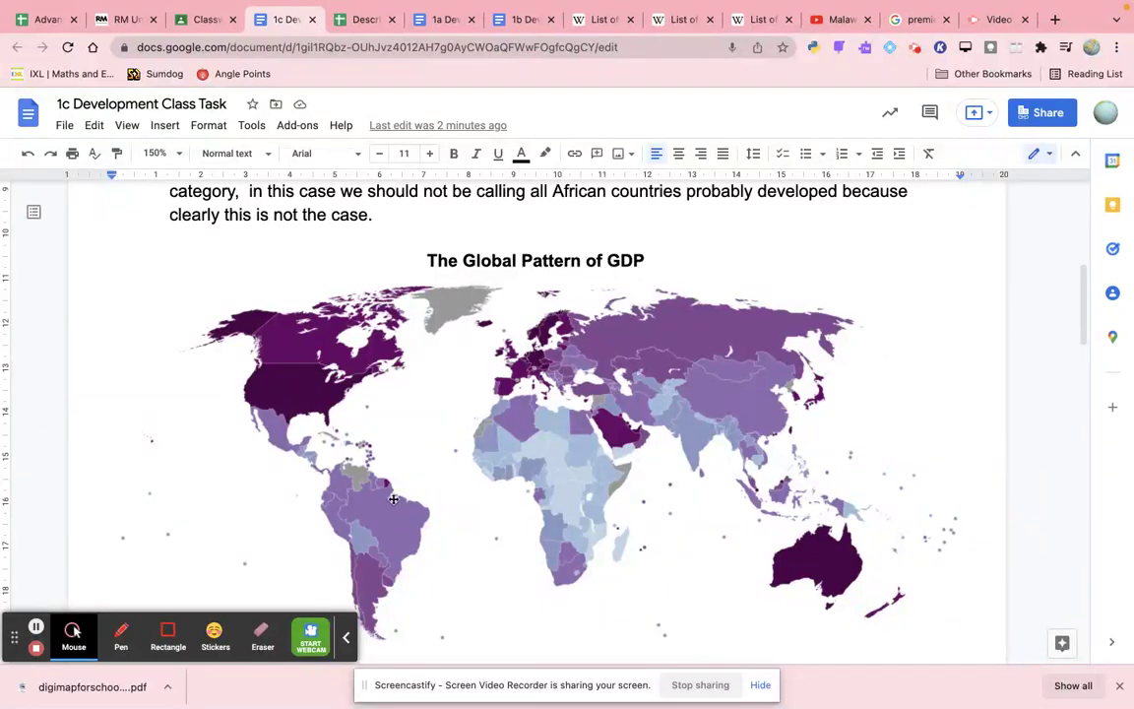
{"action": "scroll", "coordinate": [387, 519], "scroll_direction": "down", "scroll_amount": 5}
{"action": "scroll", "coordinate": [391, 516], "scroll_direction": "down", "scroll_amount": 2}
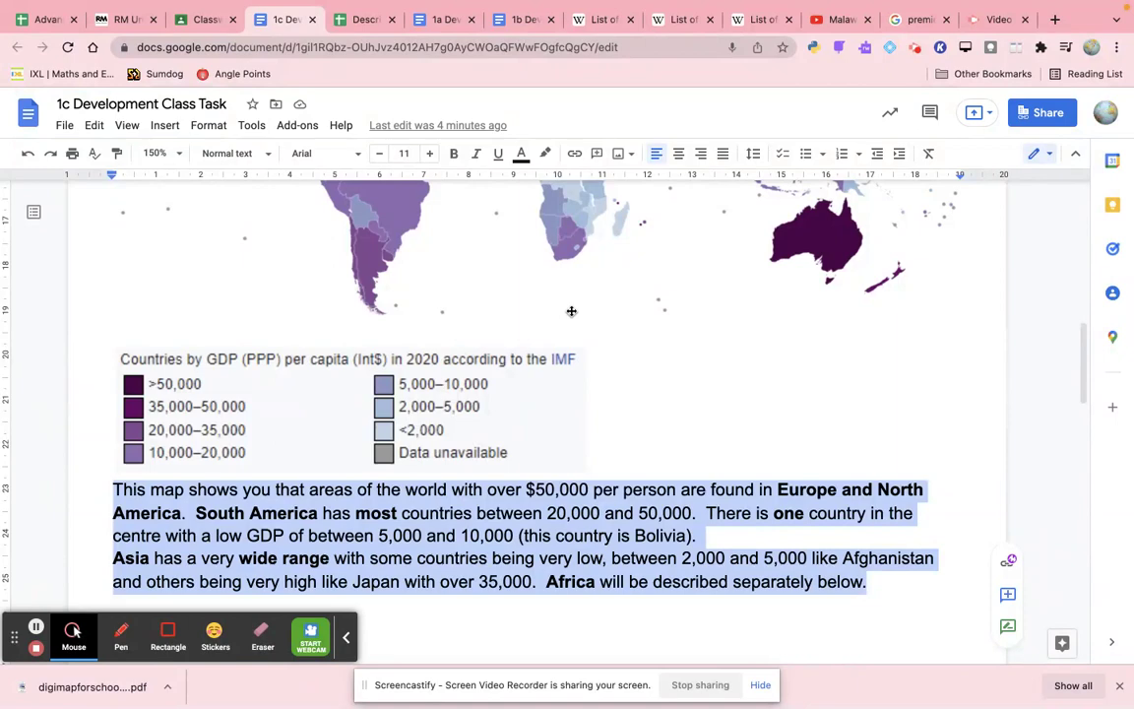
{"action": "scroll", "coordinate": [533, 328], "scroll_direction": "up", "scroll_amount": 4}
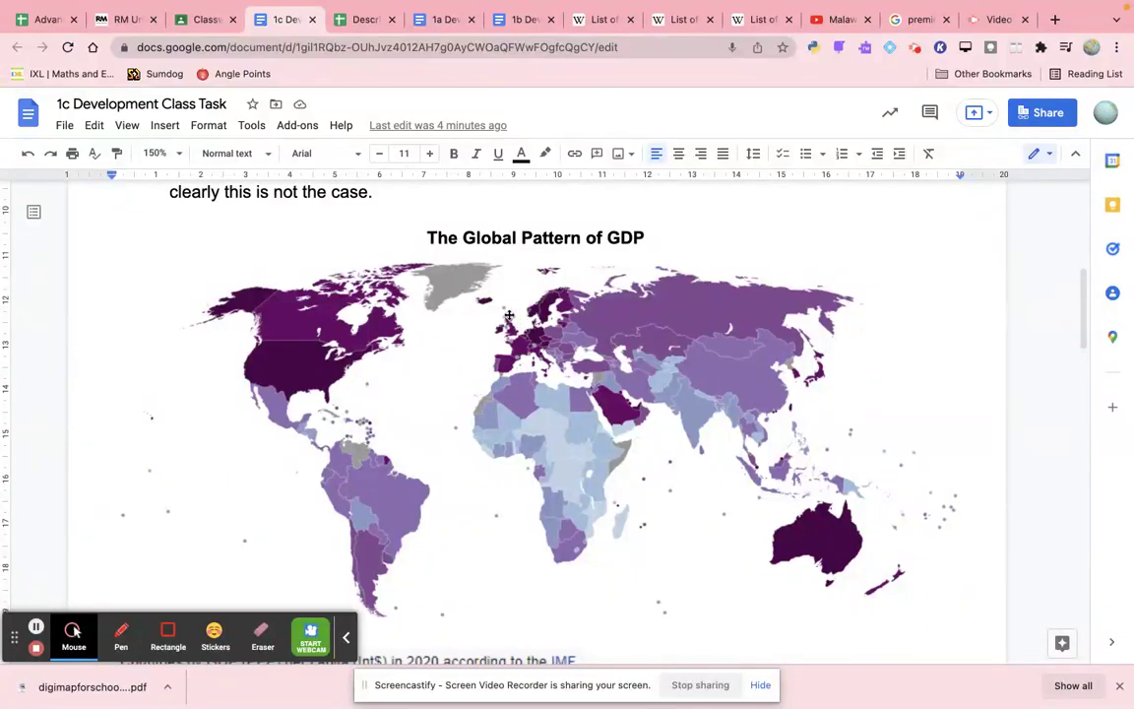
{"action": "scroll", "coordinate": [532, 360], "scroll_direction": "down", "scroll_amount": 1}
{"action": "scroll", "coordinate": [532, 360], "scroll_direction": "down", "scroll_amount": 3}
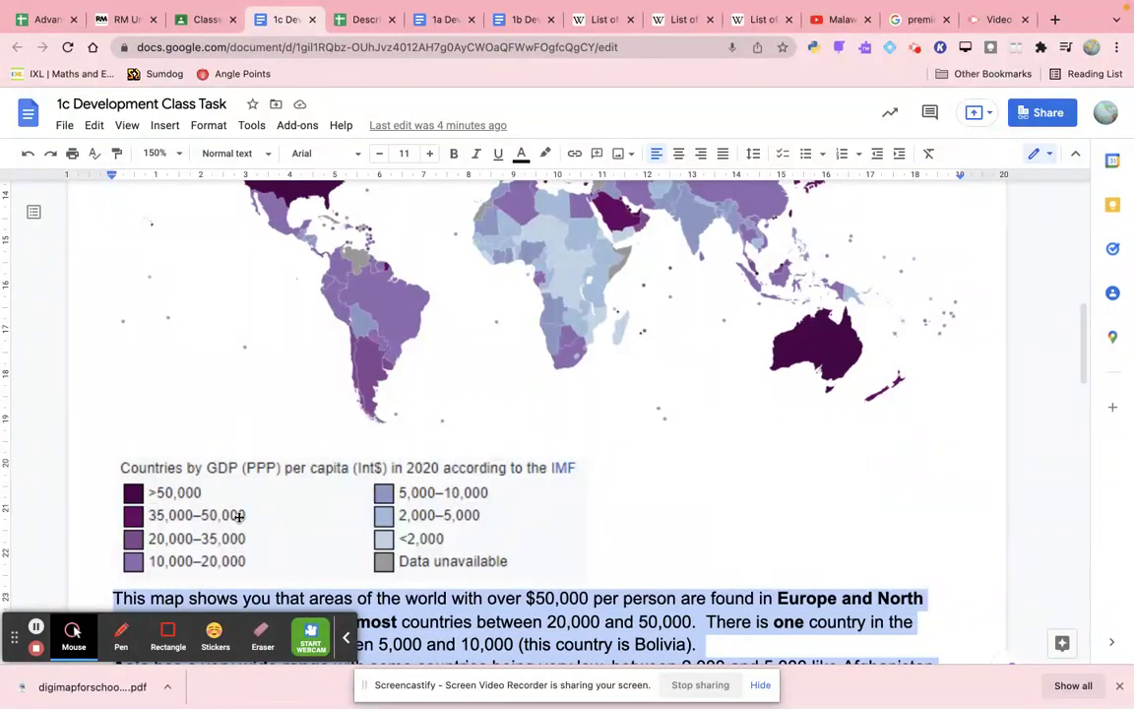
{"action": "scroll", "coordinate": [241, 507], "scroll_direction": "up", "scroll_amount": 3}
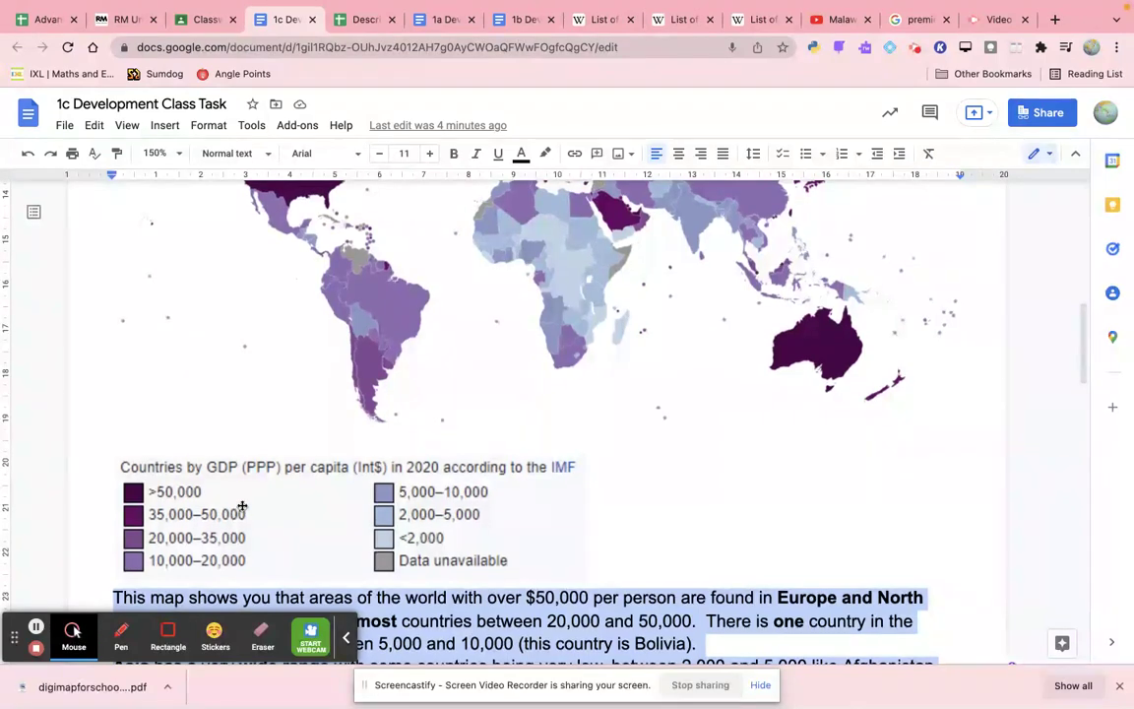
- Examine the Global Pattern of Life Expectancy map and its legend, and compare it with the GDP map
{"action": "scroll", "coordinate": [241, 503], "scroll_direction": "down", "scroll_amount": 5}
{"action": "scroll", "coordinate": [241, 503], "scroll_direction": "down", "scroll_amount": 8}
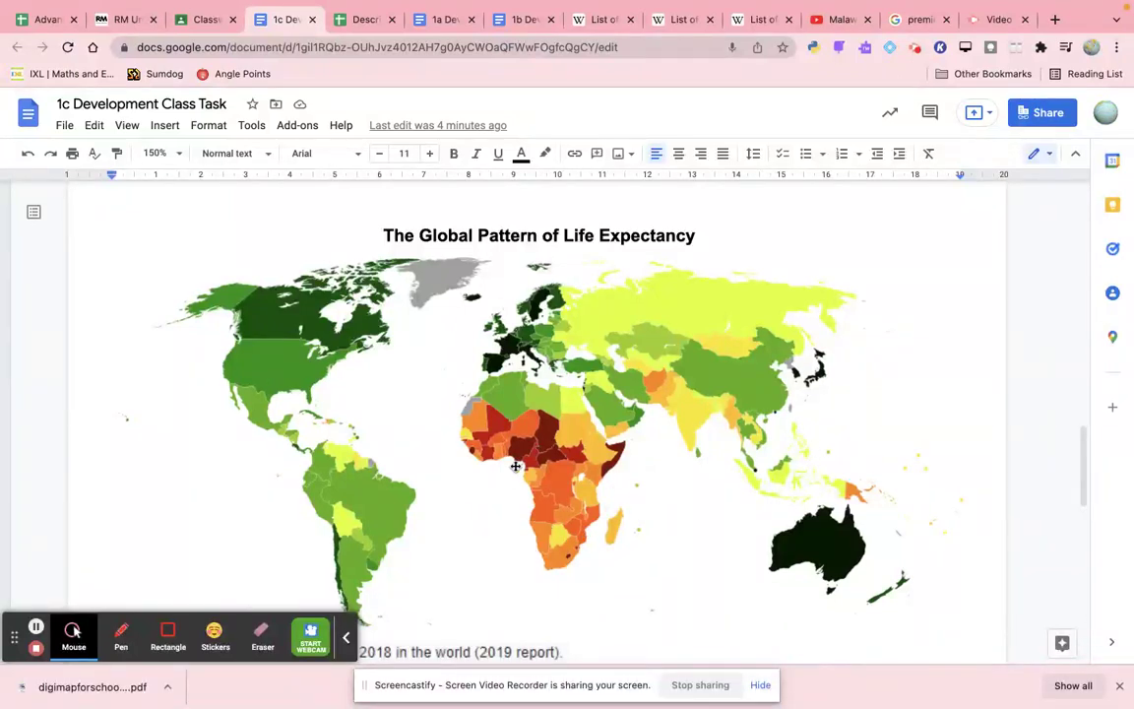
{"action": "scroll", "coordinate": [509, 509], "scroll_direction": "down", "scroll_amount": 1}
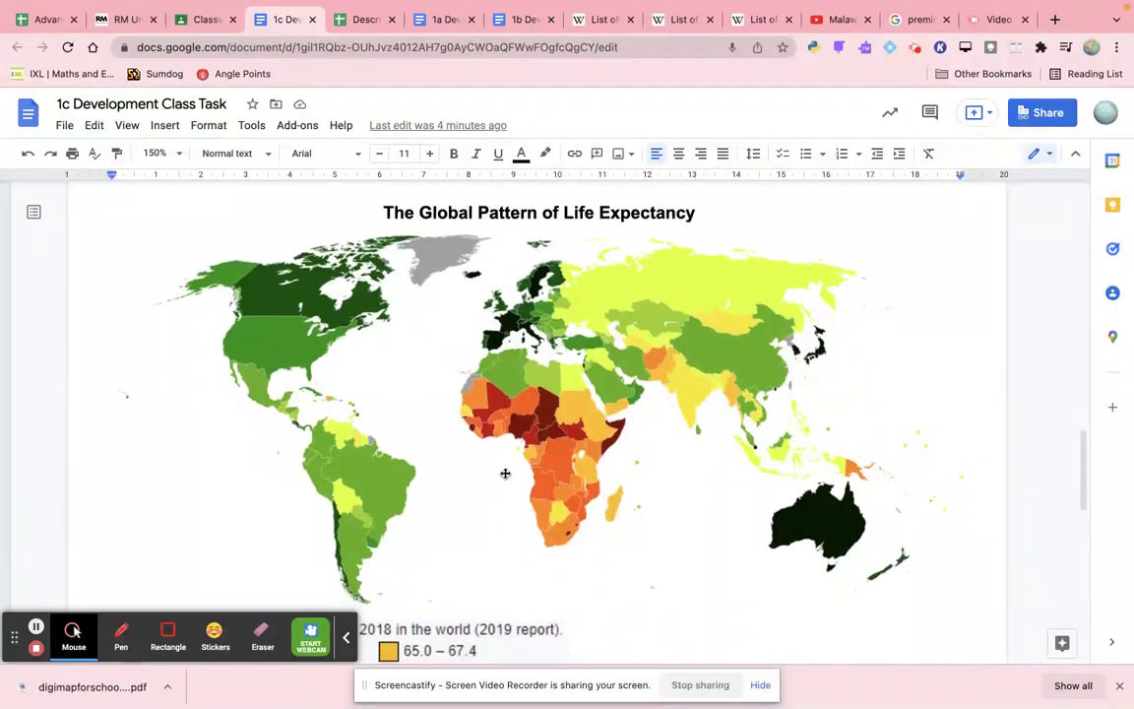
{"action": "scroll", "coordinate": [505, 472], "scroll_direction": "down", "scroll_amount": 5}
{"action": "scroll", "coordinate": [504, 472], "scroll_direction": "down", "scroll_amount": 3}
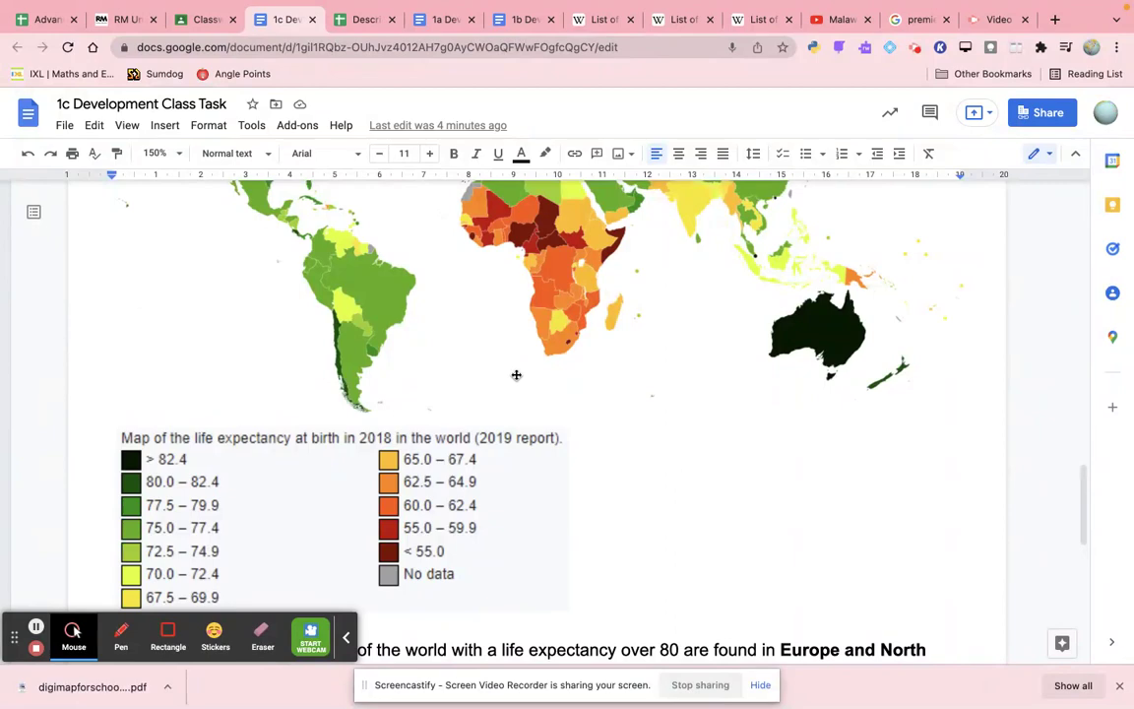
{"action": "scroll", "coordinate": [516, 374], "scroll_direction": "up", "scroll_amount": 12}
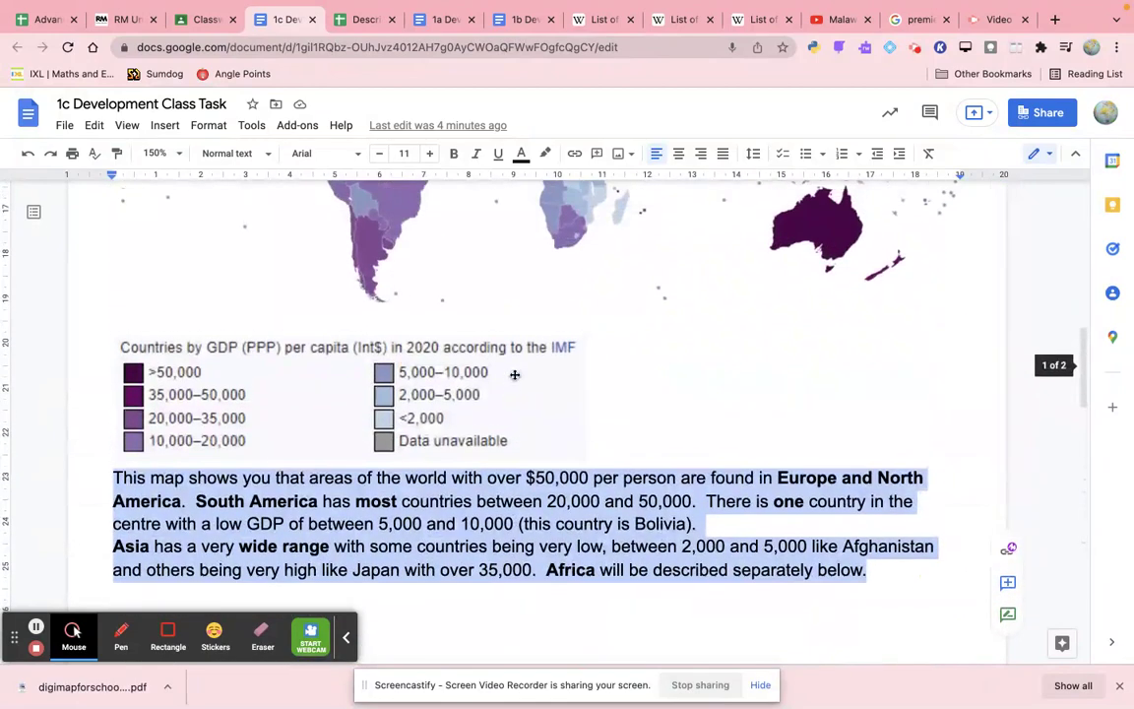
{"action": "scroll", "coordinate": [514, 374], "scroll_direction": "up", "scroll_amount": 5}
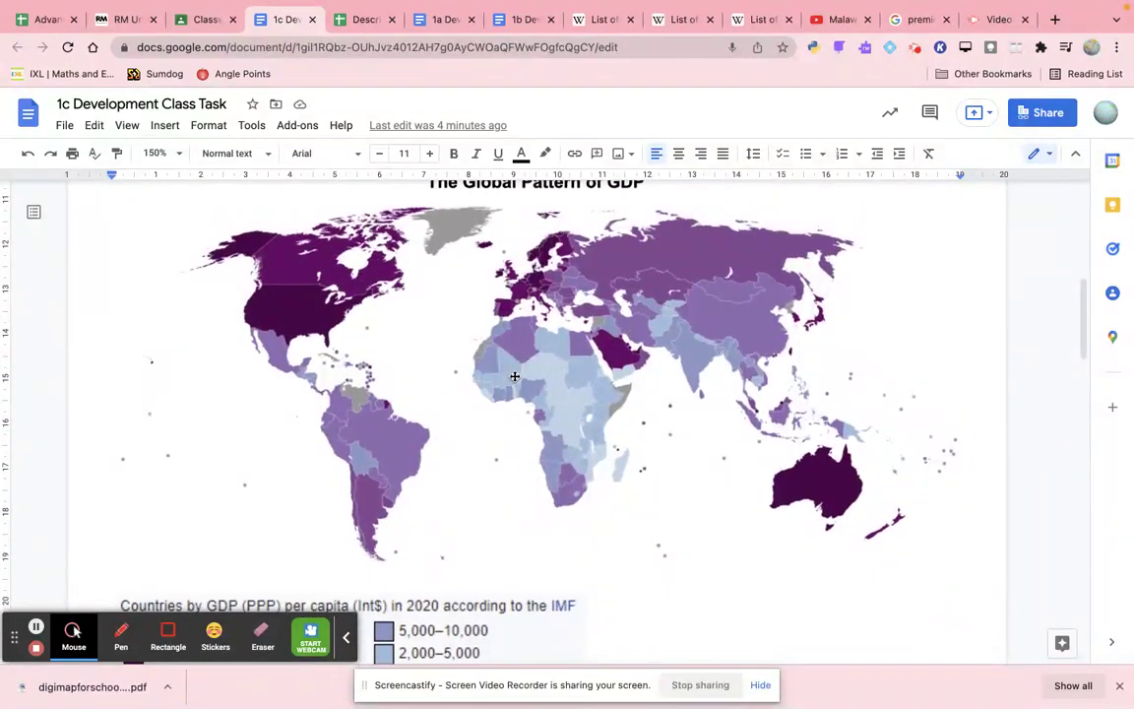
{"action": "scroll", "coordinate": [514, 376], "scroll_direction": "down", "scroll_amount": 10}
{"action": "scroll", "coordinate": [512, 389], "scroll_direction": "down", "scroll_amount": 7}
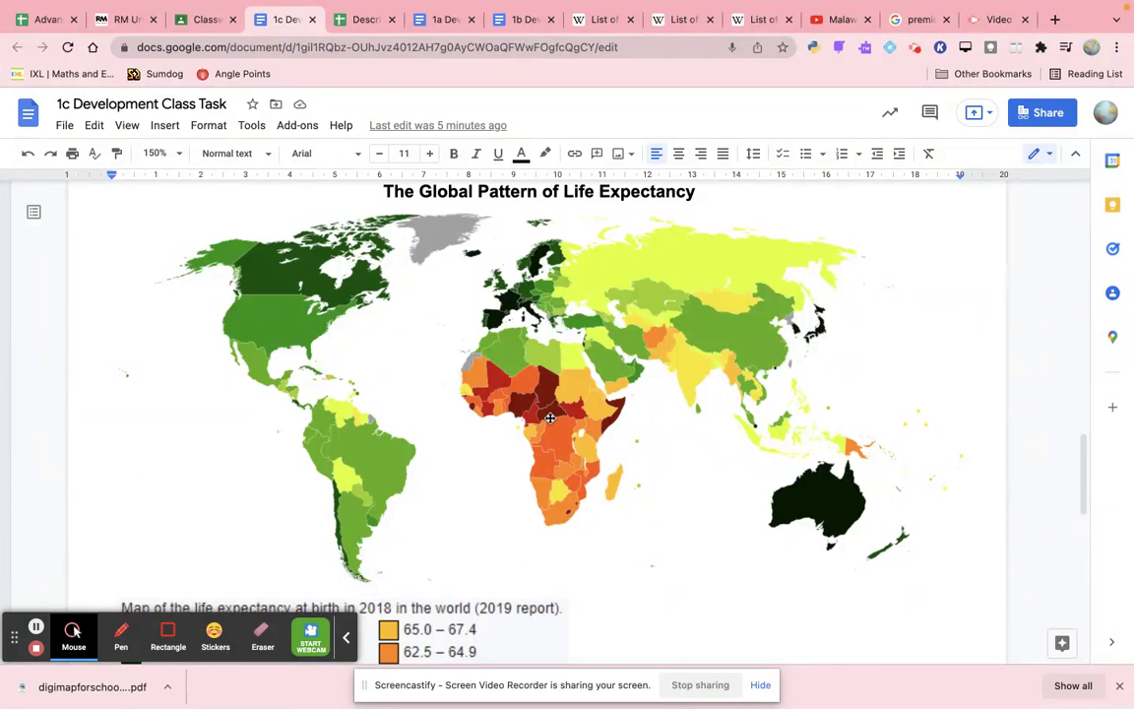
- Check the colours of Africa and South America on the life expectancy map against its legend
{"action": "scroll", "coordinate": [551, 418], "scroll_direction": "down", "scroll_amount": 5}
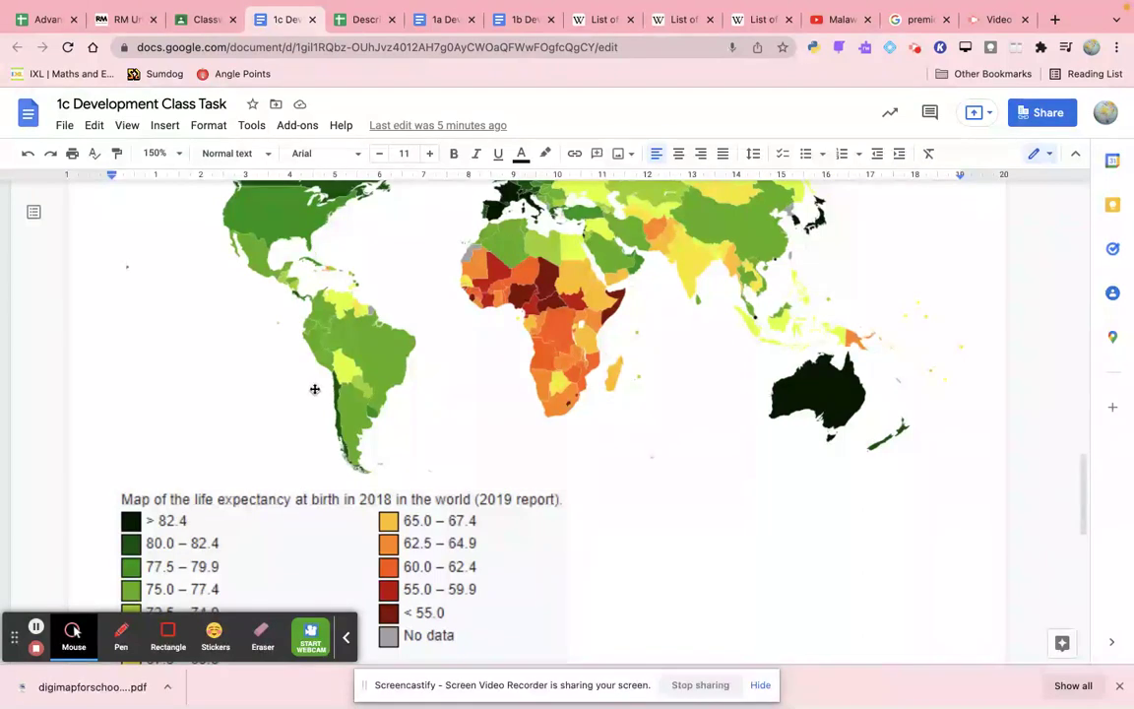
{"action": "scroll", "coordinate": [303, 394], "scroll_direction": "down", "scroll_amount": 3}
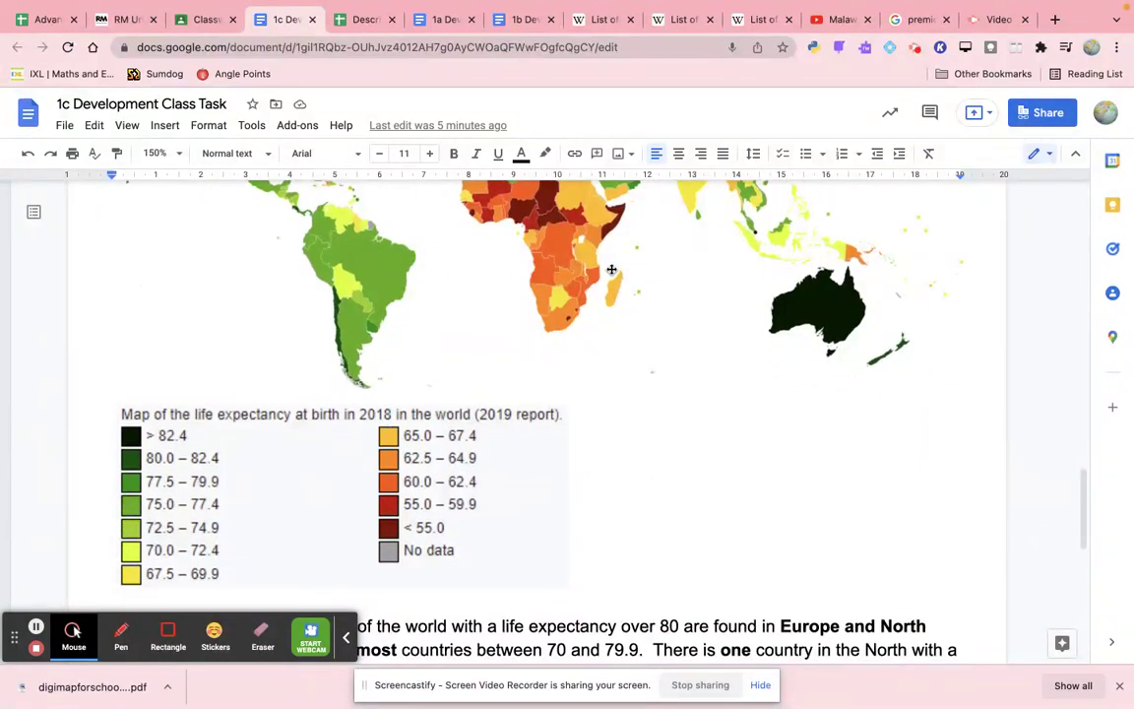
{"action": "scroll", "coordinate": [611, 269], "scroll_direction": "up", "scroll_amount": 5}
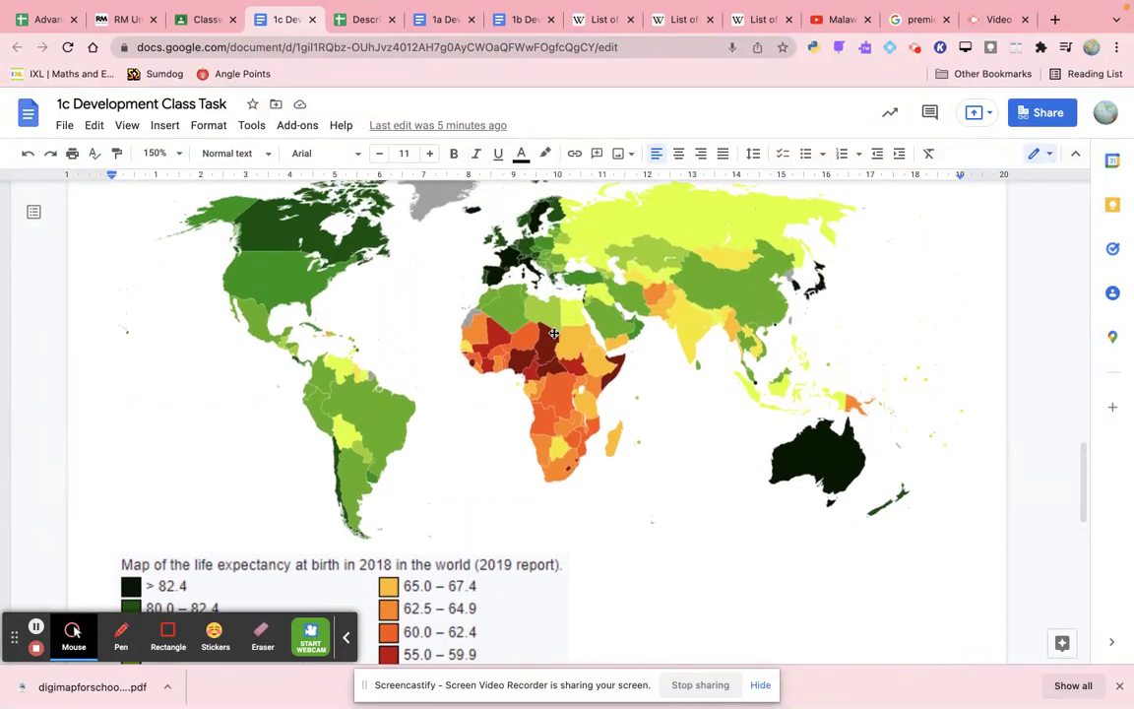
{"action": "scroll", "coordinate": [494, 379], "scroll_direction": "down", "scroll_amount": 6}
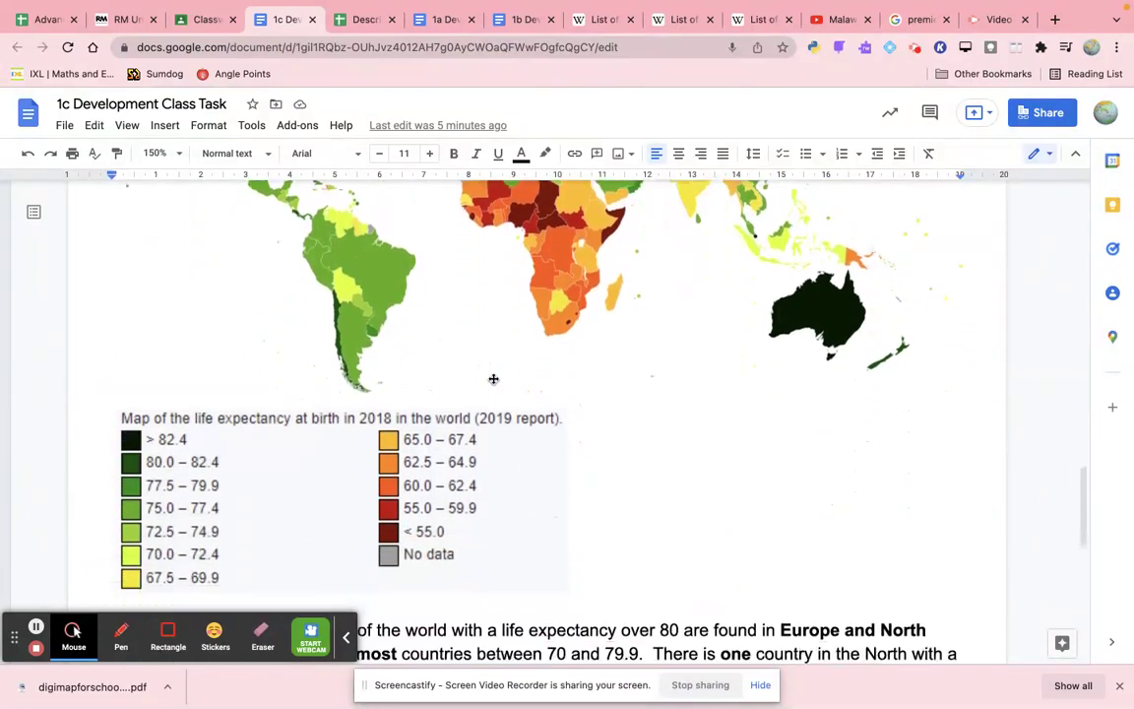
- Highlight the paragraph describing the global life expectancy pattern and compare its statements with the map above it
{"action": "scroll", "coordinate": [493, 379], "scroll_direction": "down", "scroll_amount": 3}
{"action": "left_click_drag", "start_coordinate": [811, 426], "coordinate": [109, 326]}
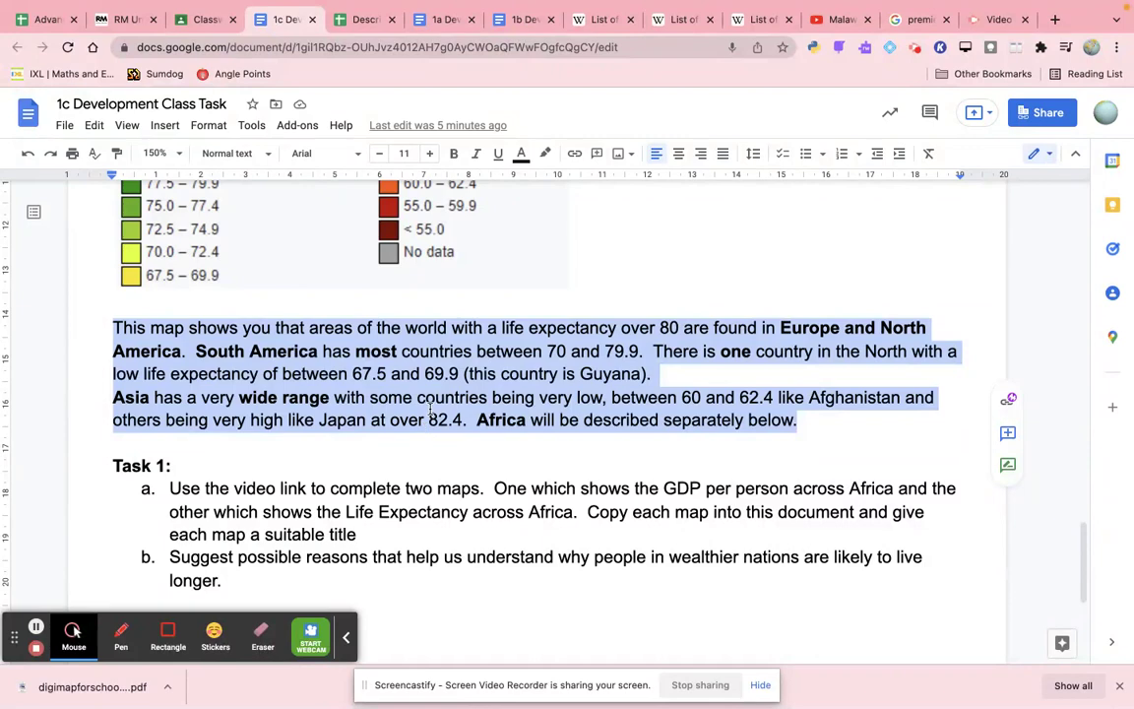
{"action": "scroll", "coordinate": [437, 407], "scroll_direction": "up", "scroll_amount": 10}
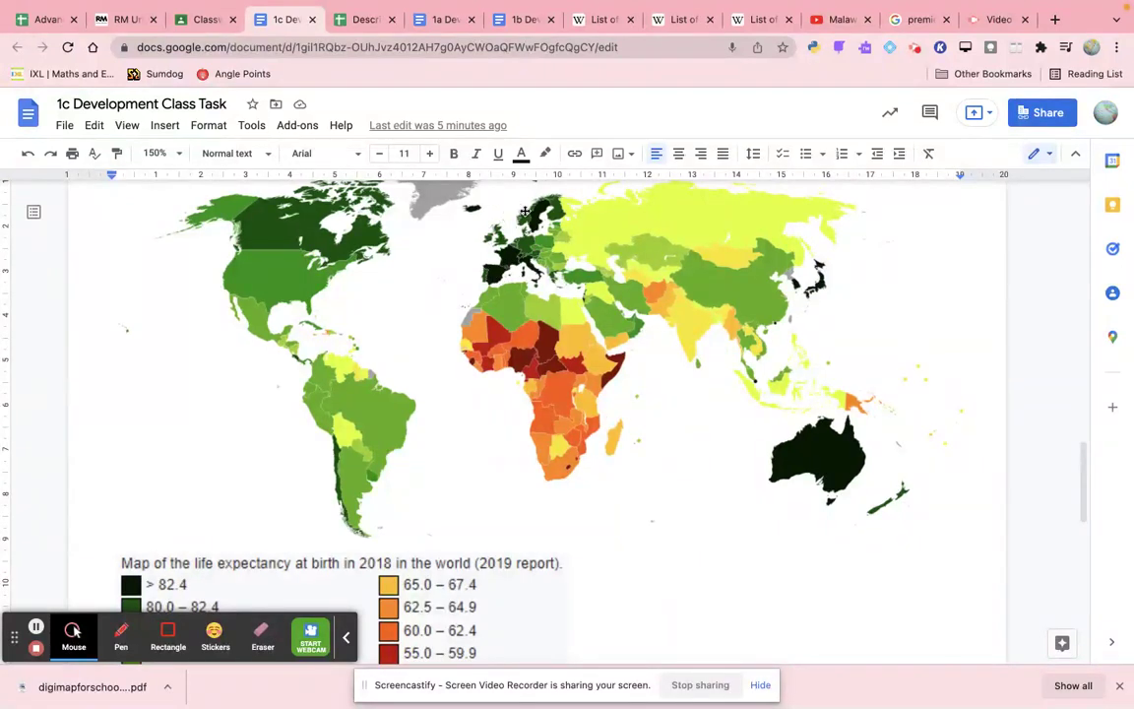
{"action": "scroll", "coordinate": [182, 502], "scroll_direction": "down", "scroll_amount": 2}
{"action": "scroll", "coordinate": [440, 281], "scroll_direction": "up", "scroll_amount": 3}
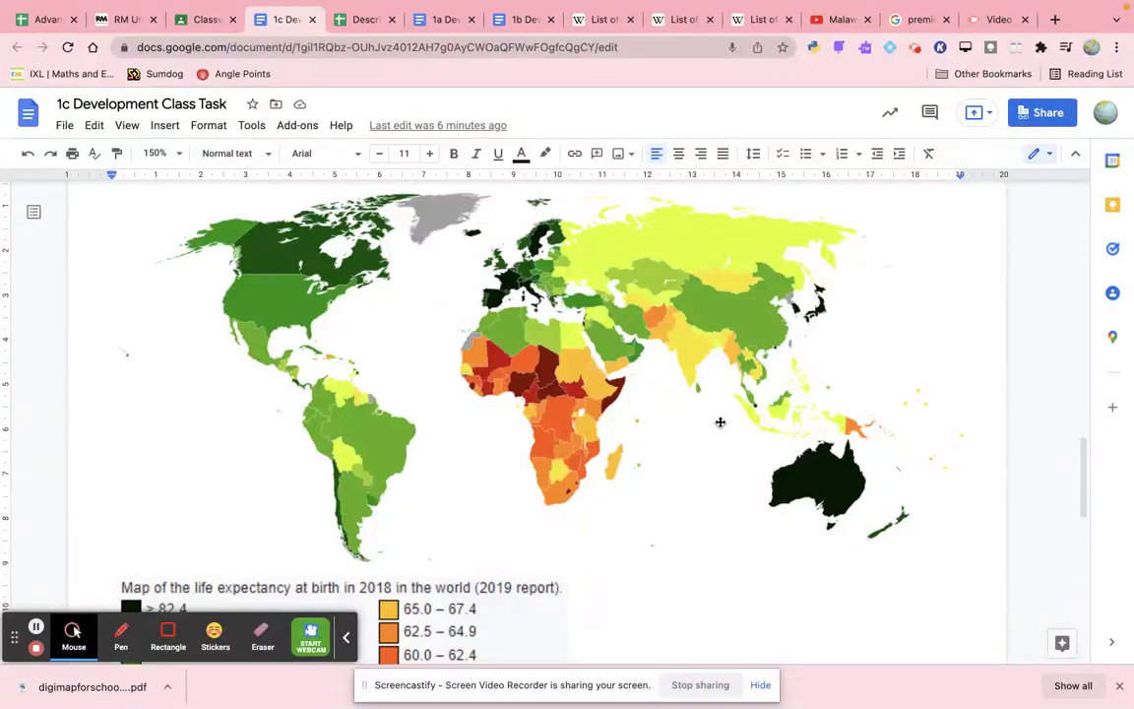
{"action": "scroll", "coordinate": [712, 485], "scroll_direction": "down", "scroll_amount": 5}
{"action": "scroll", "coordinate": [712, 485], "scroll_direction": "down", "scroll_amount": 2}
- Review the GDP map and the life expectancy map once more, and read the Task 1 instructions
{"action": "scroll", "coordinate": [712, 486], "scroll_direction": "up", "scroll_amount": 7}
{"action": "scroll", "coordinate": [713, 486], "scroll_direction": "up", "scroll_amount": 15}
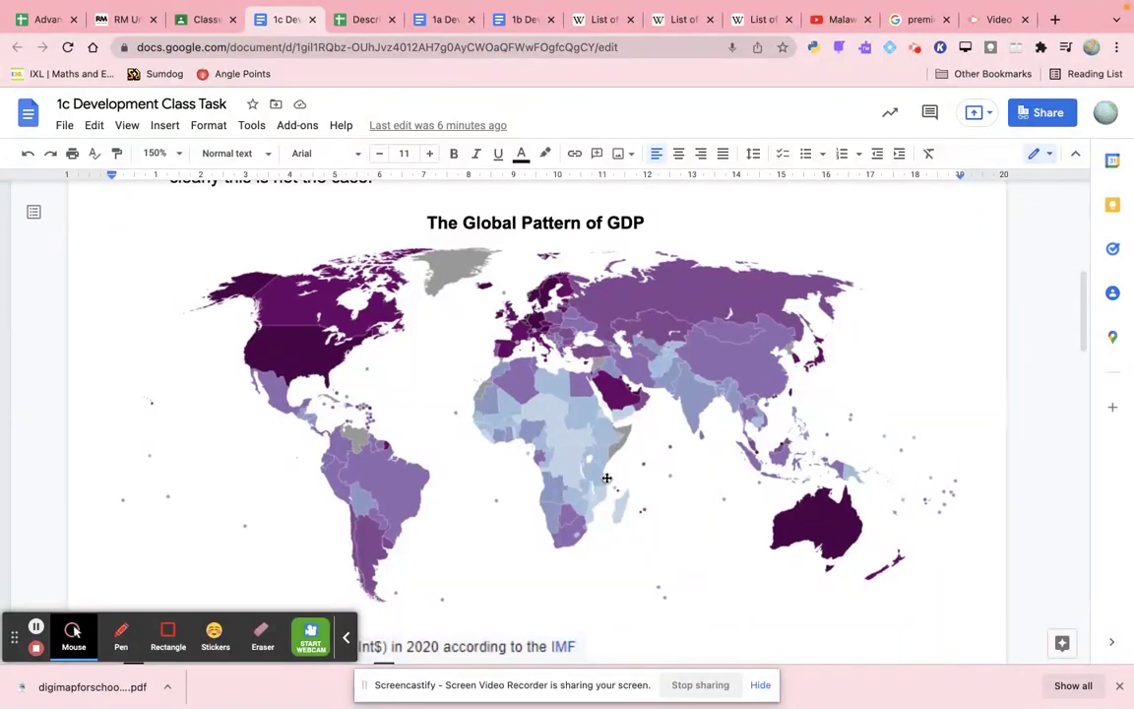
{"action": "scroll", "coordinate": [607, 478], "scroll_direction": "down", "scroll_amount": 10}
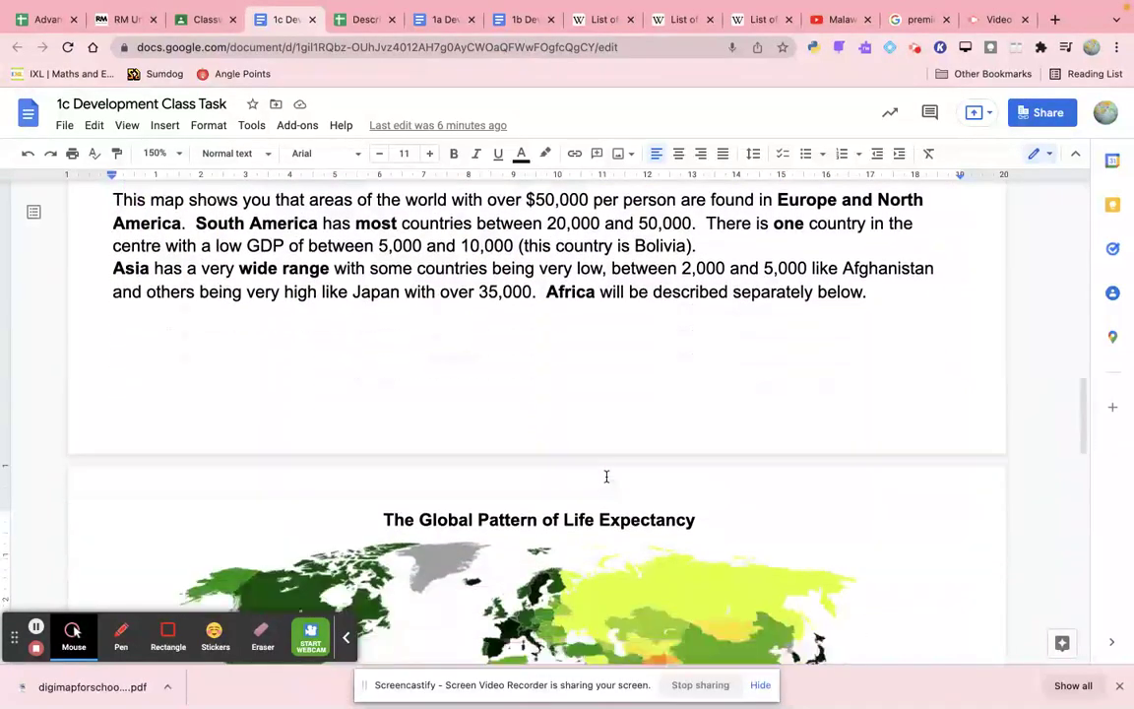
{"action": "scroll", "coordinate": [606, 477], "scroll_direction": "down", "scroll_amount": 3}
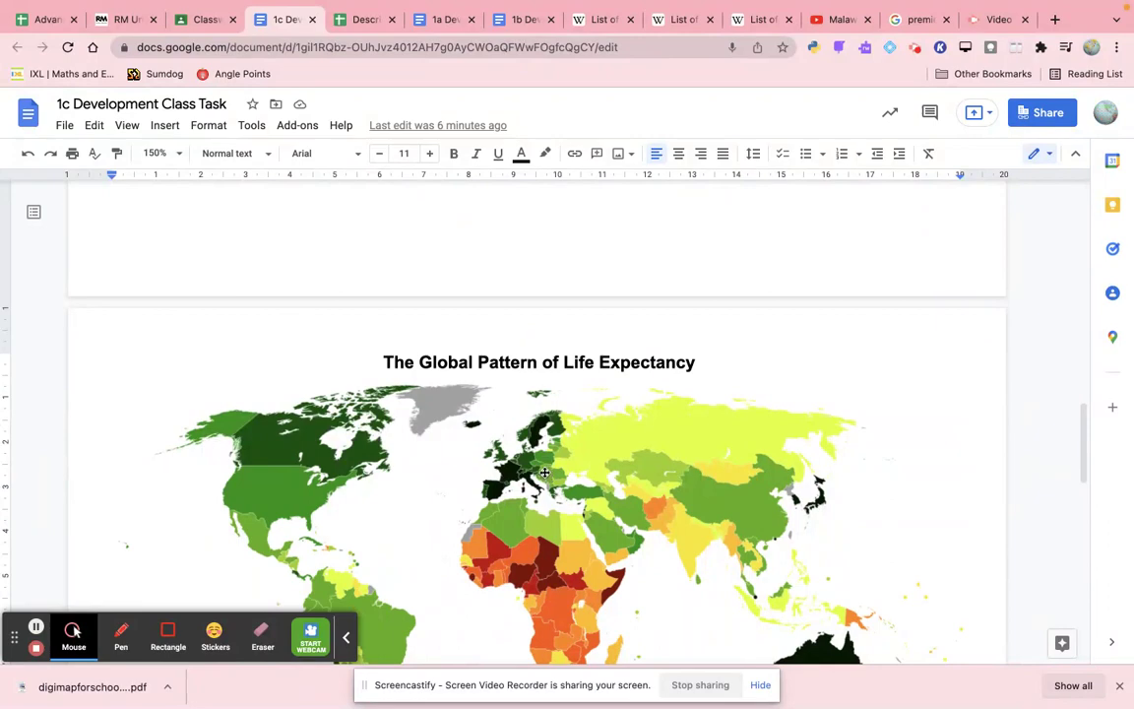
{"action": "scroll", "coordinate": [542, 482], "scroll_direction": "down", "scroll_amount": 6}
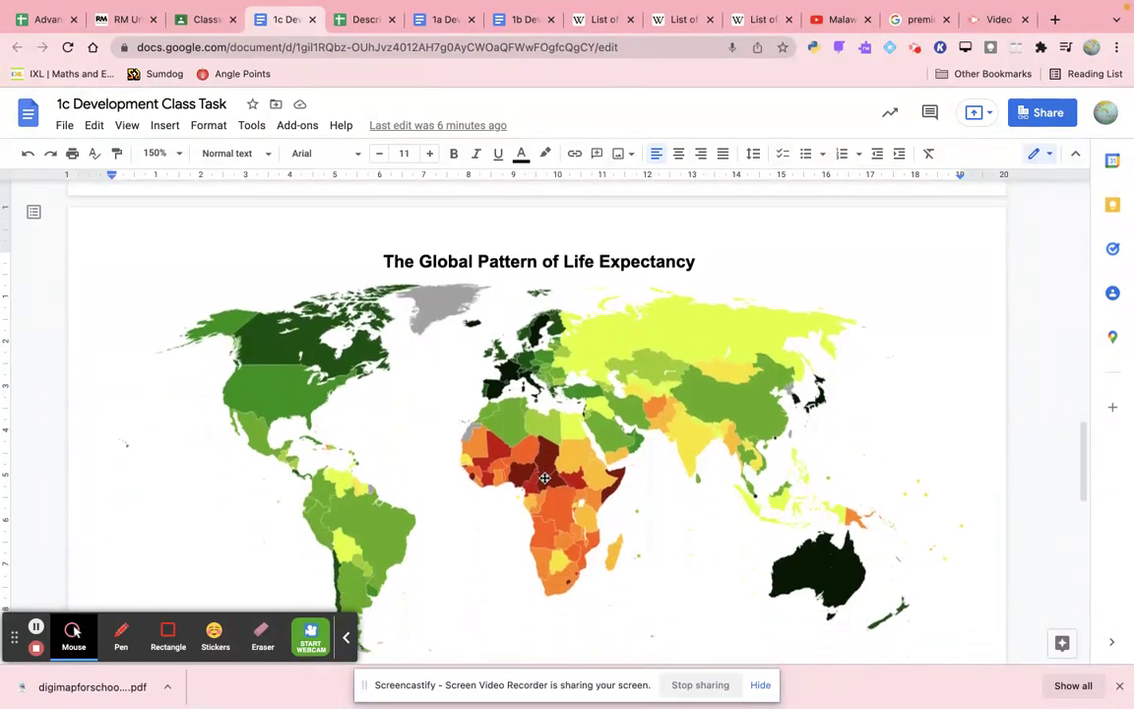
{"action": "scroll", "coordinate": [545, 474], "scroll_direction": "down", "scroll_amount": 4}
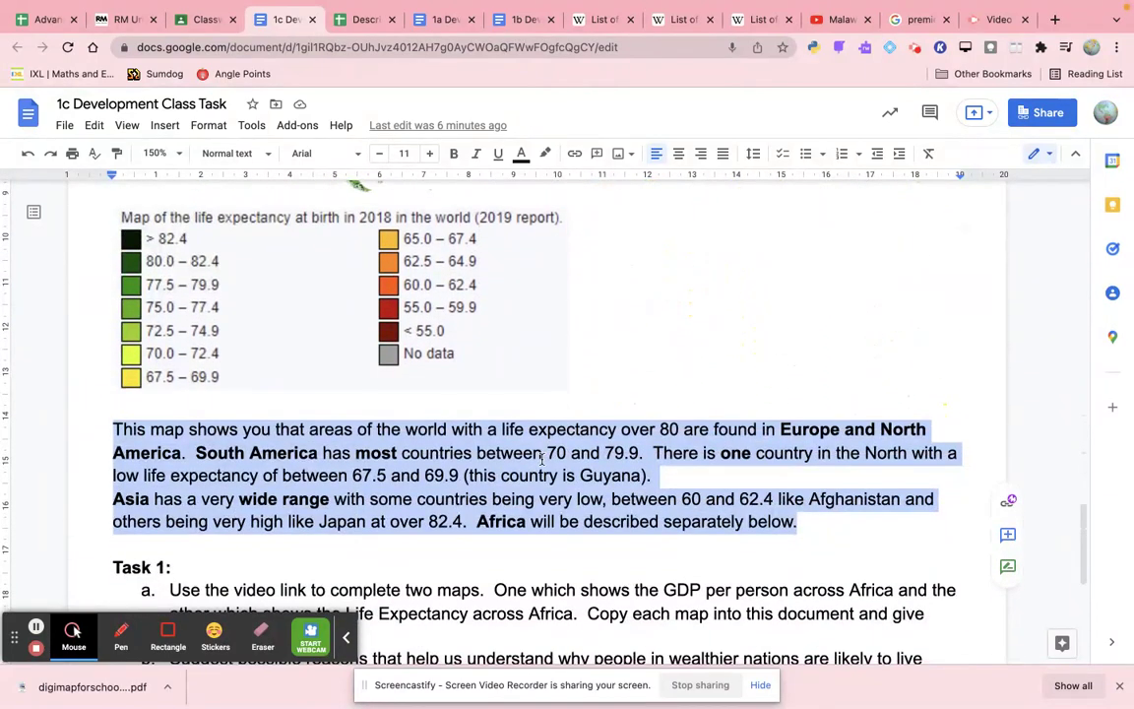
{"action": "scroll", "coordinate": [543, 458], "scroll_direction": "down", "scroll_amount": 1}
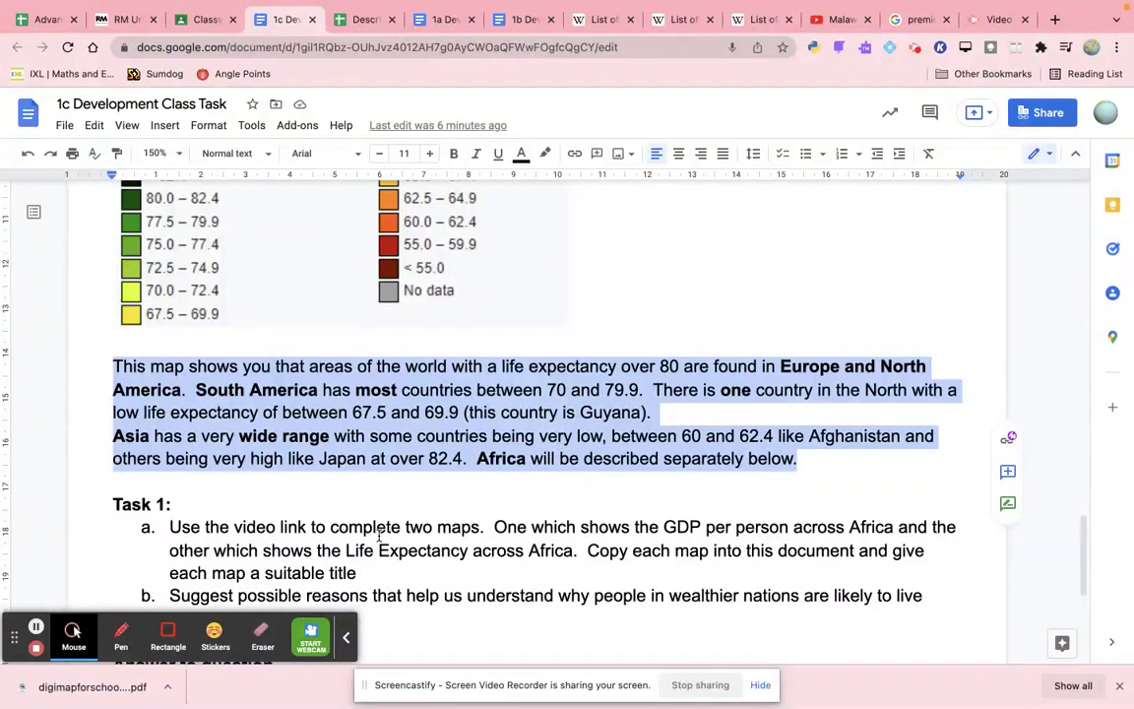
- In the second learning point, replace the word "probably" before "developed" with "less"
{"action": "scroll", "coordinate": [378, 536], "scroll_direction": "up", "scroll_amount": 1}
{"action": "scroll", "coordinate": [378, 536], "scroll_direction": "down", "scroll_amount": 3}
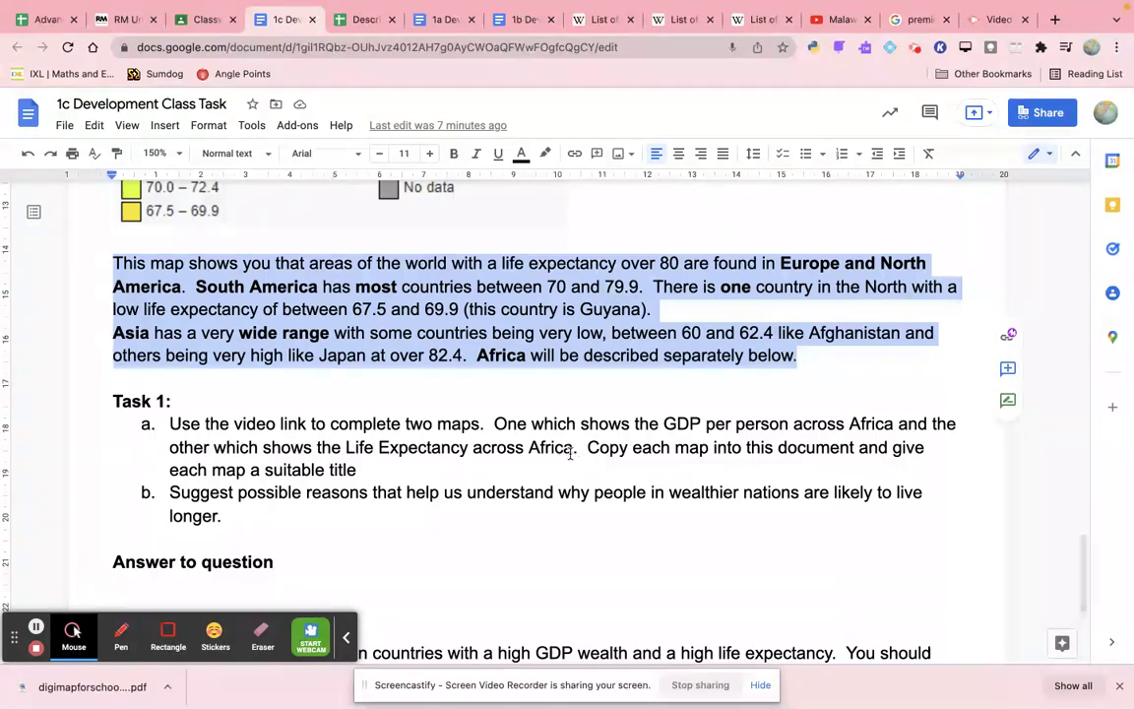
{"action": "scroll", "coordinate": [551, 436], "scroll_direction": "up", "scroll_amount": 20}
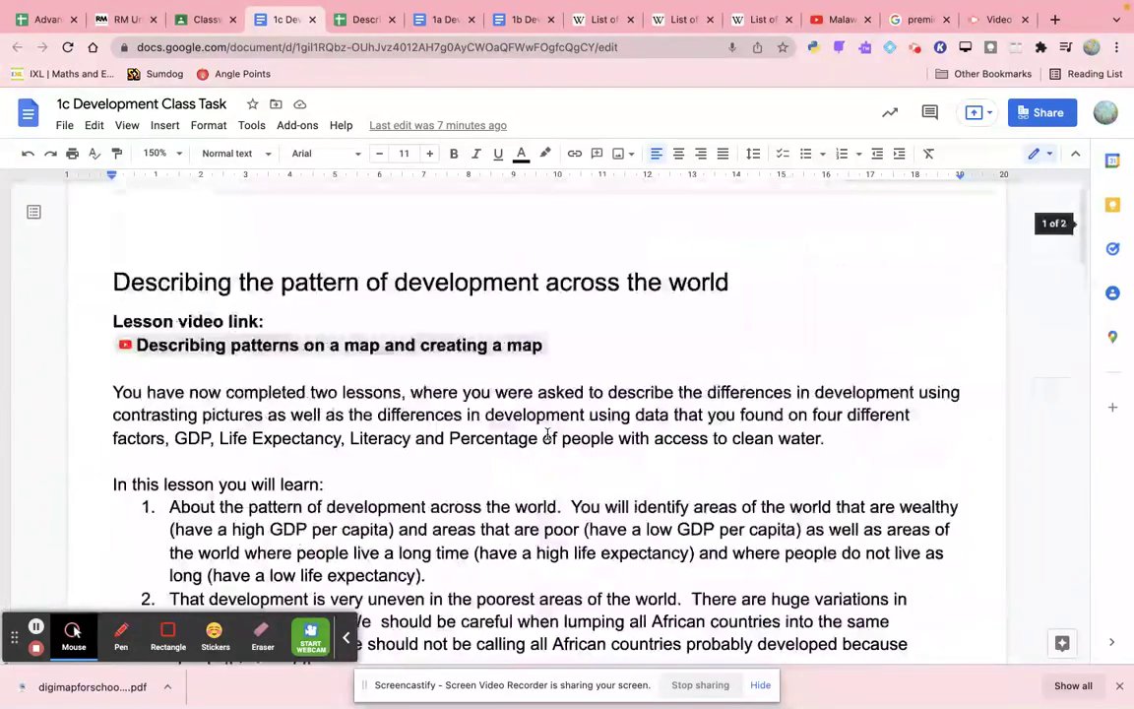
{"action": "scroll", "coordinate": [544, 443], "scroll_direction": "down", "scroll_amount": 3}
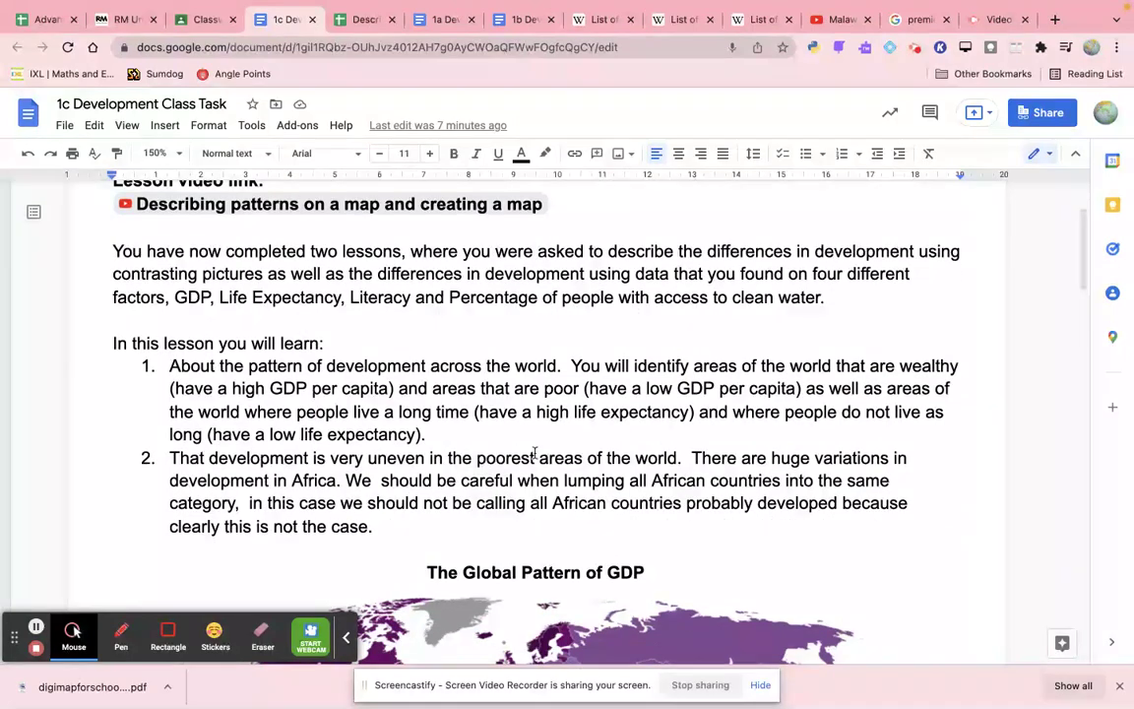
{"action": "scroll", "coordinate": [346, 480], "scroll_direction": "down", "scroll_amount": 1}
{"action": "left_click_drag", "start_coordinate": [346, 470], "coordinate": [378, 509]}
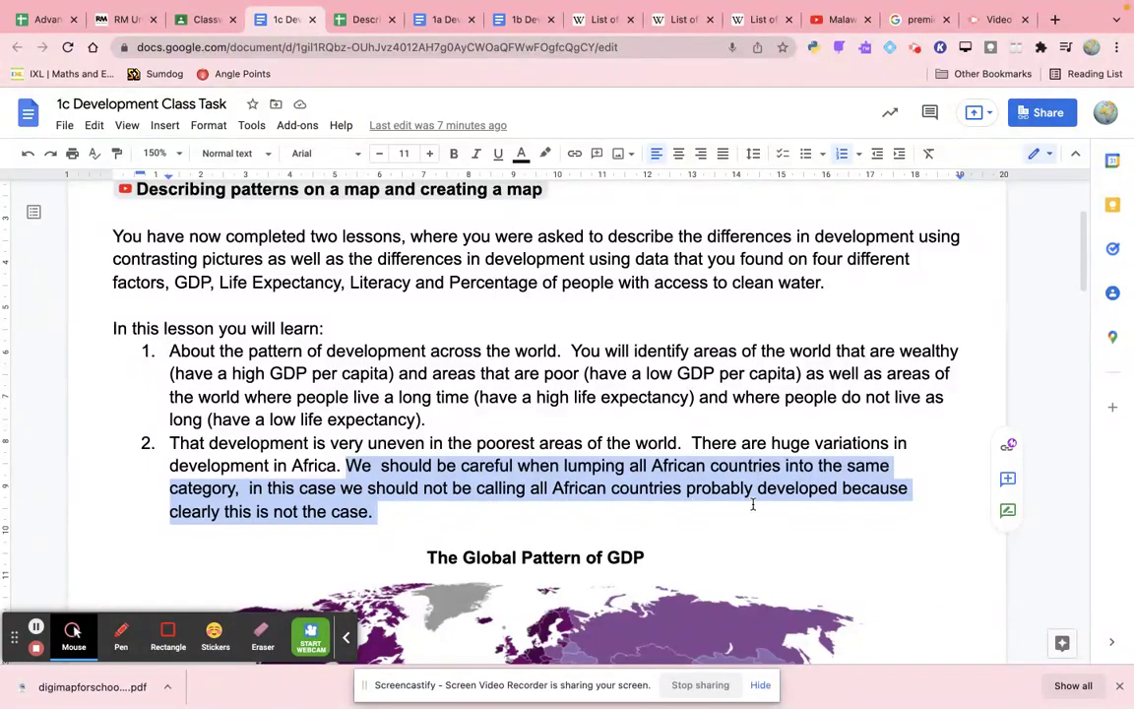
{"action": "scroll", "coordinate": [754, 482], "scroll_direction": "down", "scroll_amount": 1}
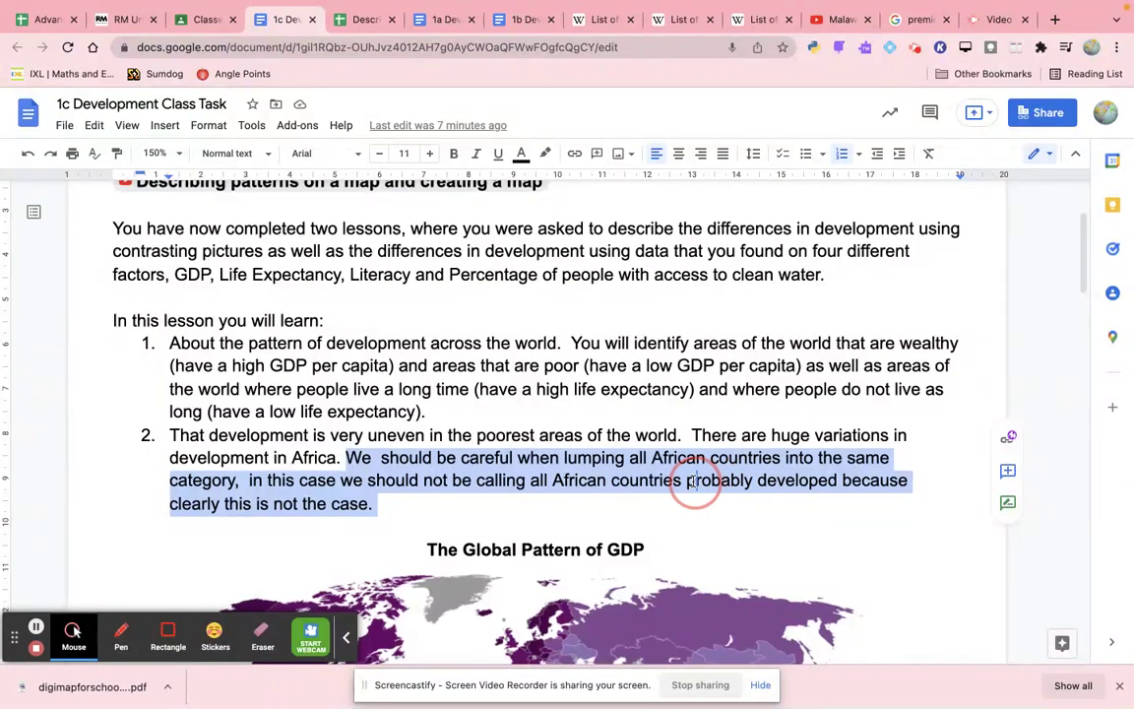
{"action": "left_click_drag", "start_coordinate": [754, 480], "coordinate": [690, 484]}
{"action": "key", "text": "BackSpace"}
{"action": "type", "text": "less"}
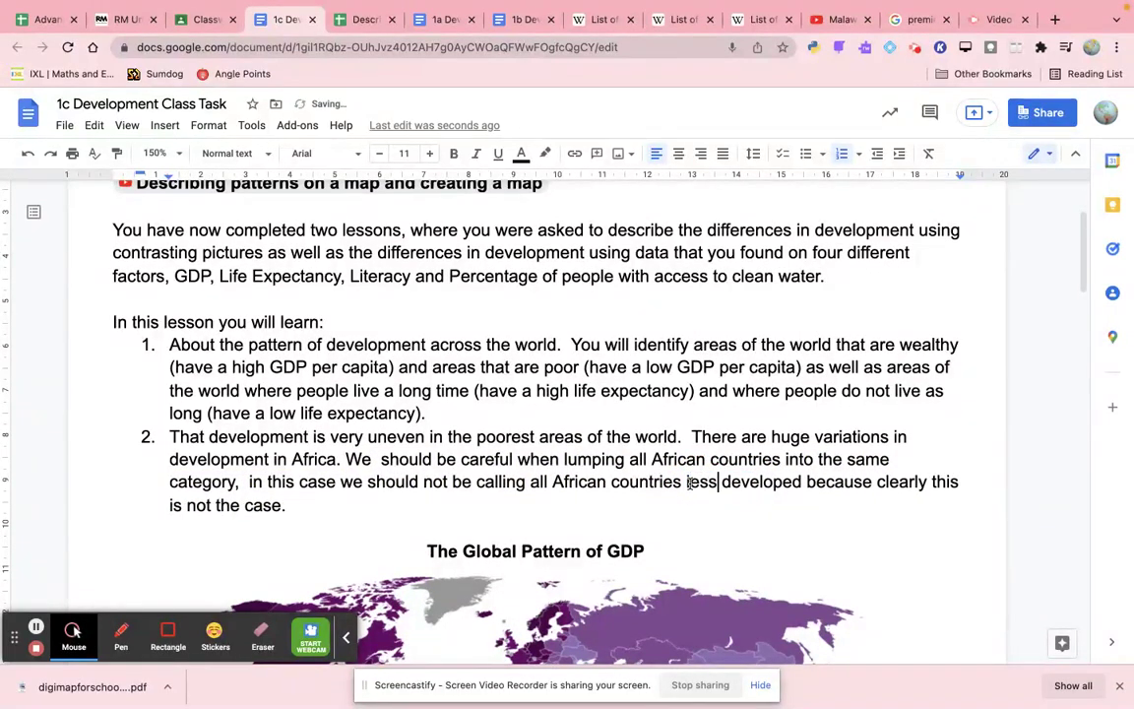
- Read the Extension Task 2 questions at the document's end and view the 1c Development Class Task assignment's attachments in Google Classroom
{"action": "scroll", "coordinate": [455, 511], "scroll_direction": "up", "scroll_amount": 3}
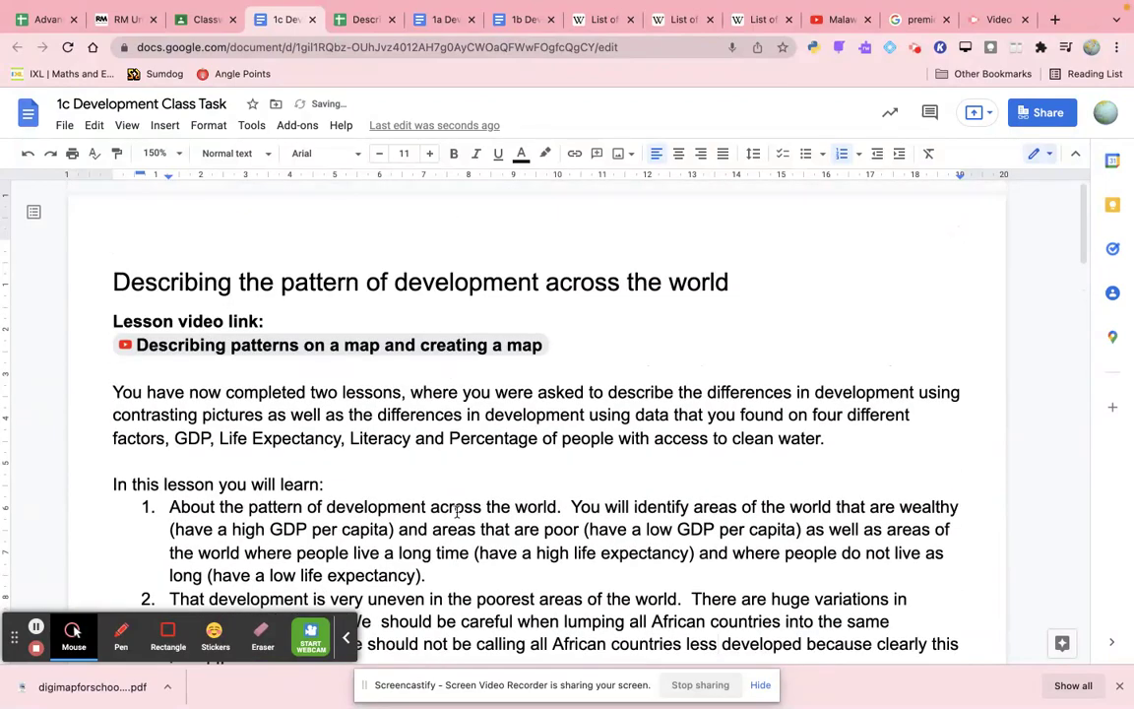
{"action": "scroll", "coordinate": [458, 512], "scroll_direction": "down", "scroll_amount": 10}
{"action": "scroll", "coordinate": [457, 510], "scroll_direction": "down", "scroll_amount": 15}
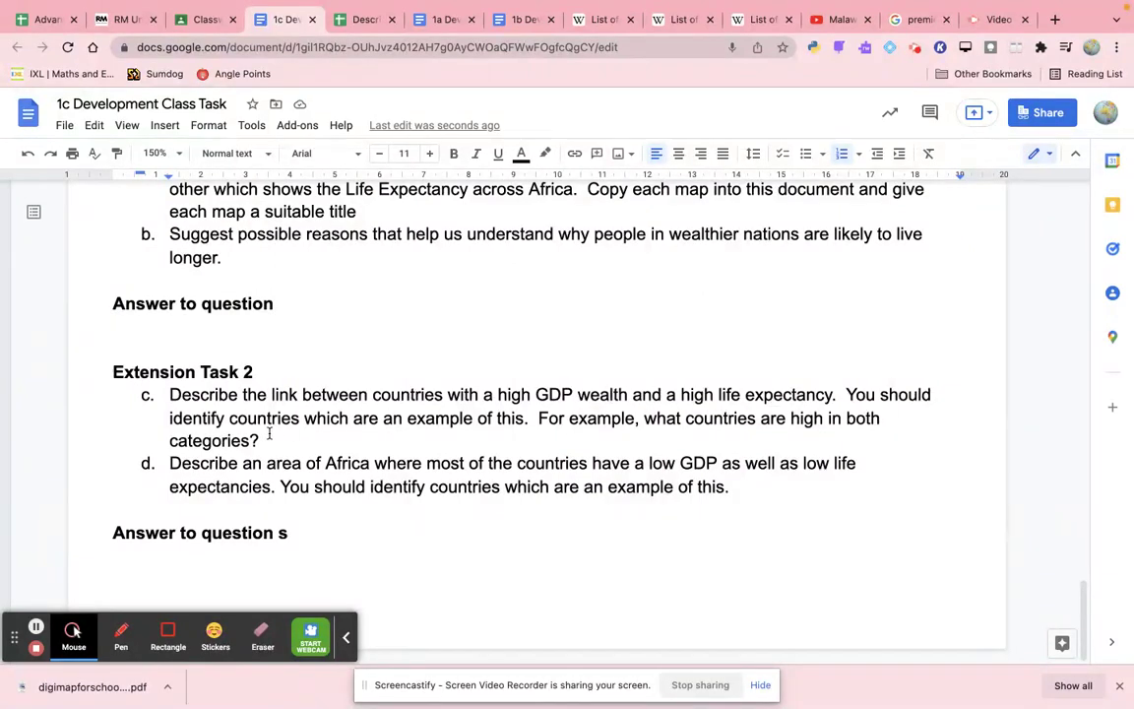
{"action": "left_click", "coordinate": [183, 22]}
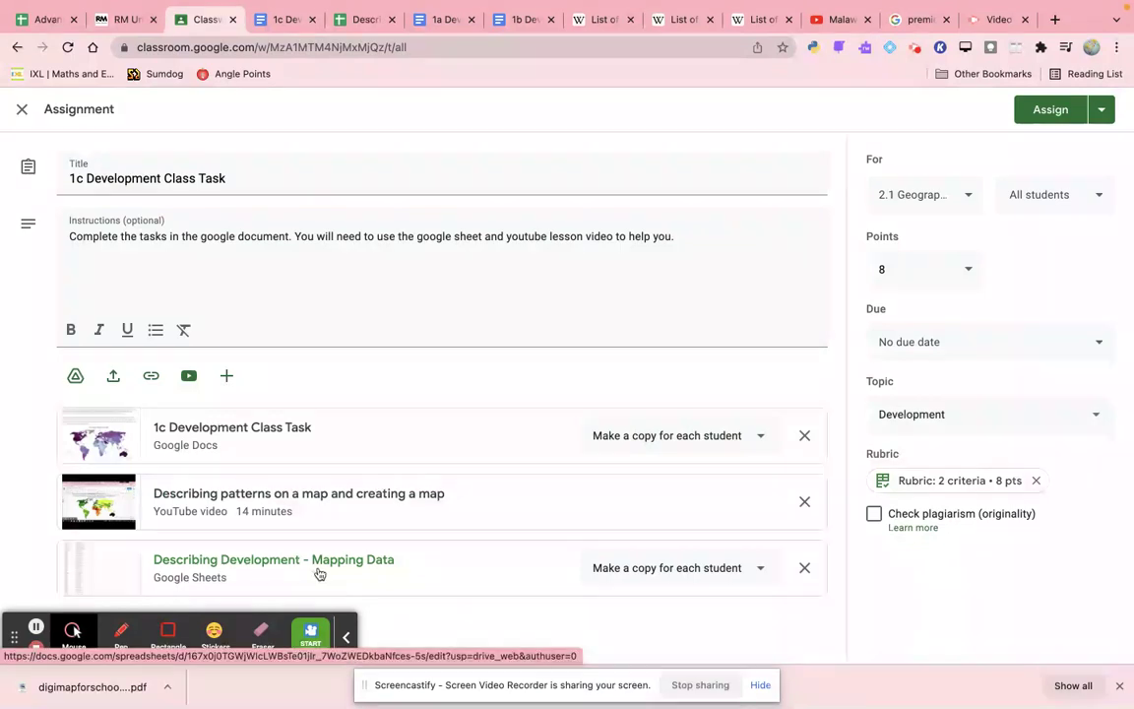
- Switch to the Describing Development - Mapping Data spreadsheet and examine the African countries' GDP per Capita and Life Expectancy columns
{"action": "left_click", "coordinate": [370, 28]}
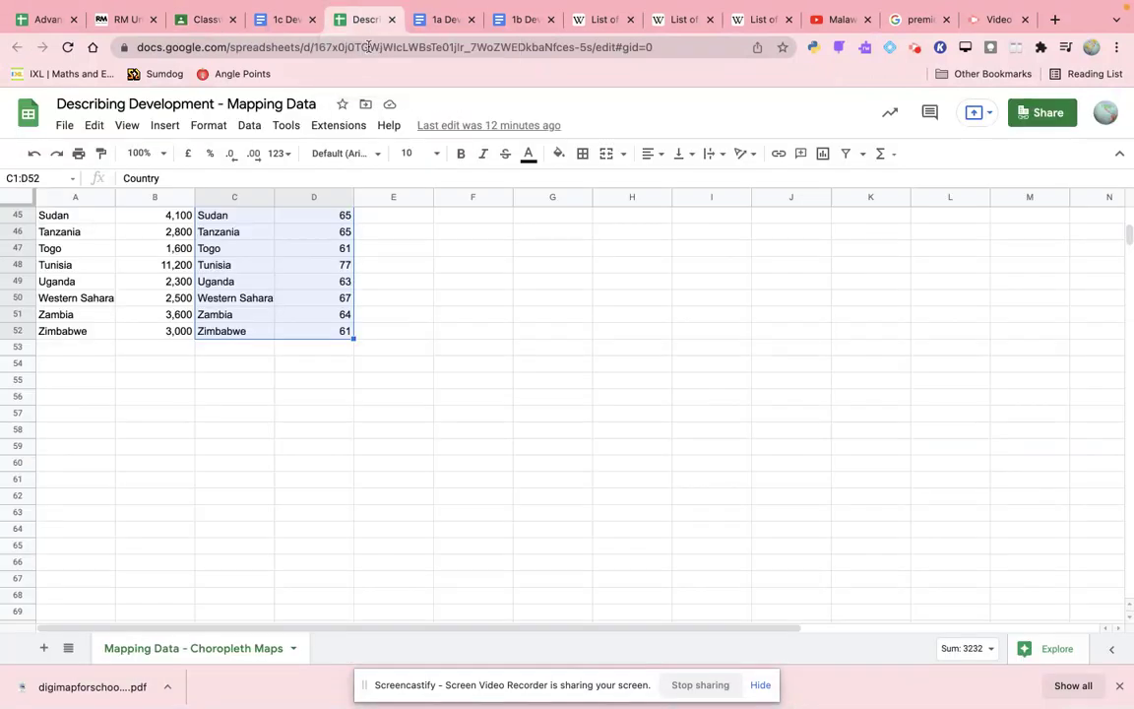
{"action": "scroll", "coordinate": [355, 476], "scroll_direction": "down", "scroll_amount": 5}
{"action": "scroll", "coordinate": [355, 477], "scroll_direction": "up", "scroll_amount": 20}
{"action": "left_click", "coordinate": [531, 380]}
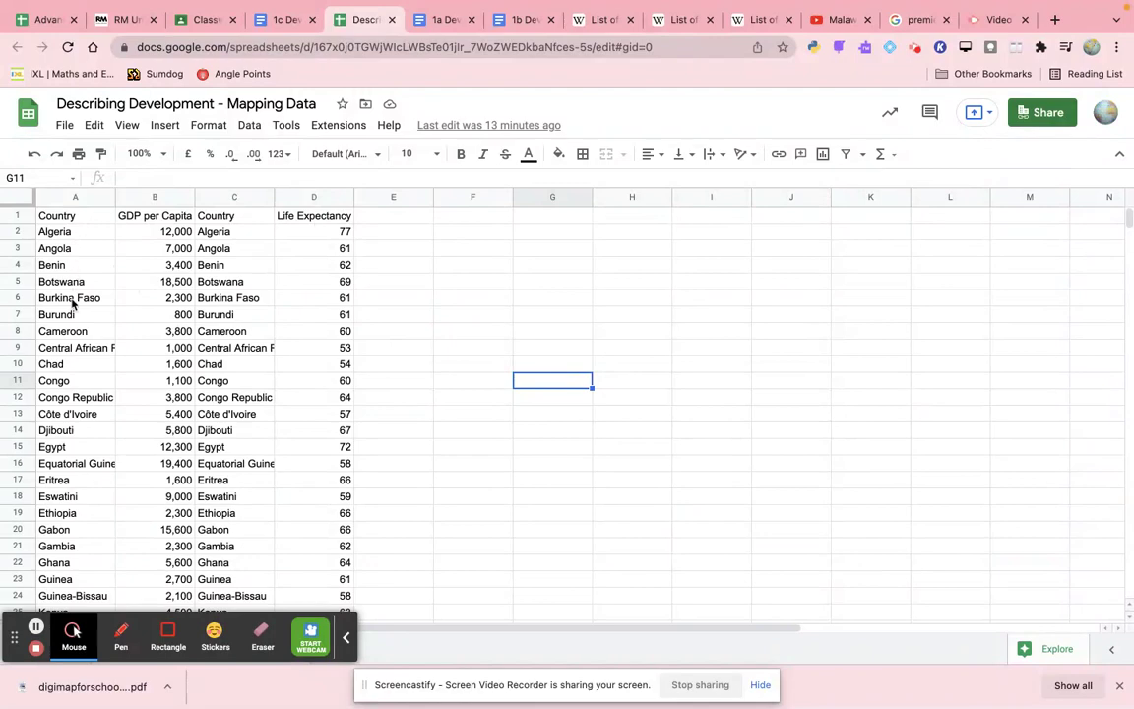
{"action": "scroll", "coordinate": [72, 304], "scroll_direction": "down", "scroll_amount": 3}
{"action": "scroll", "coordinate": [72, 304], "scroll_direction": "up", "scroll_amount": 3}
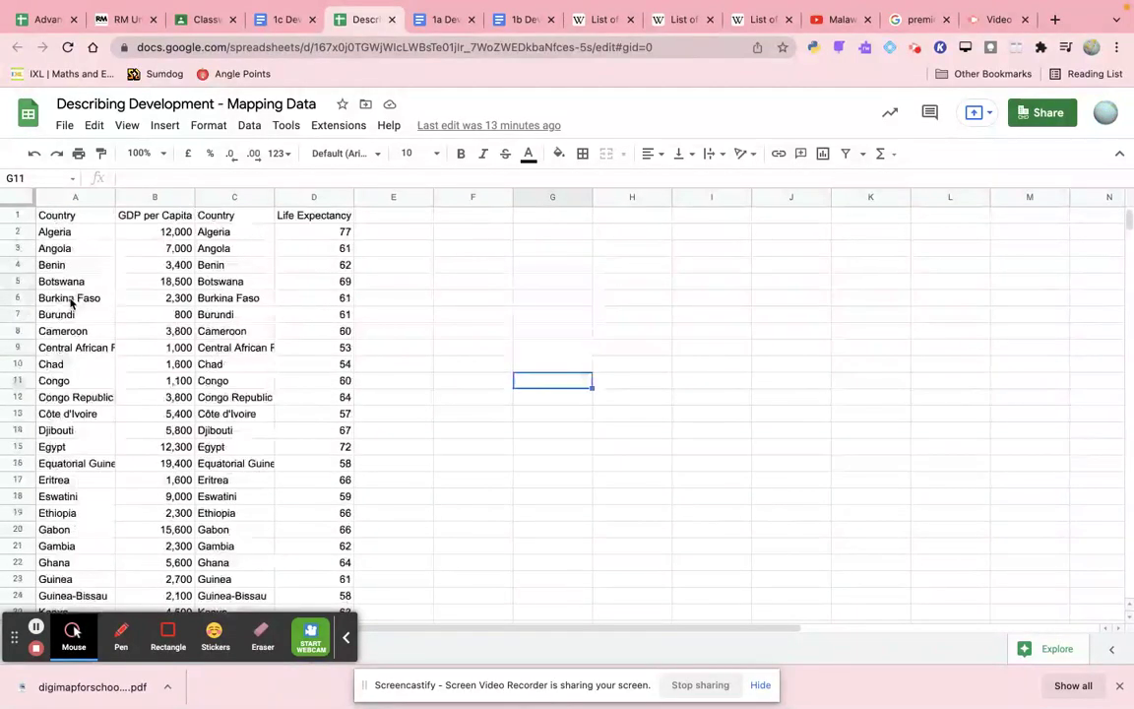
{"action": "left_click", "coordinate": [149, 232]}
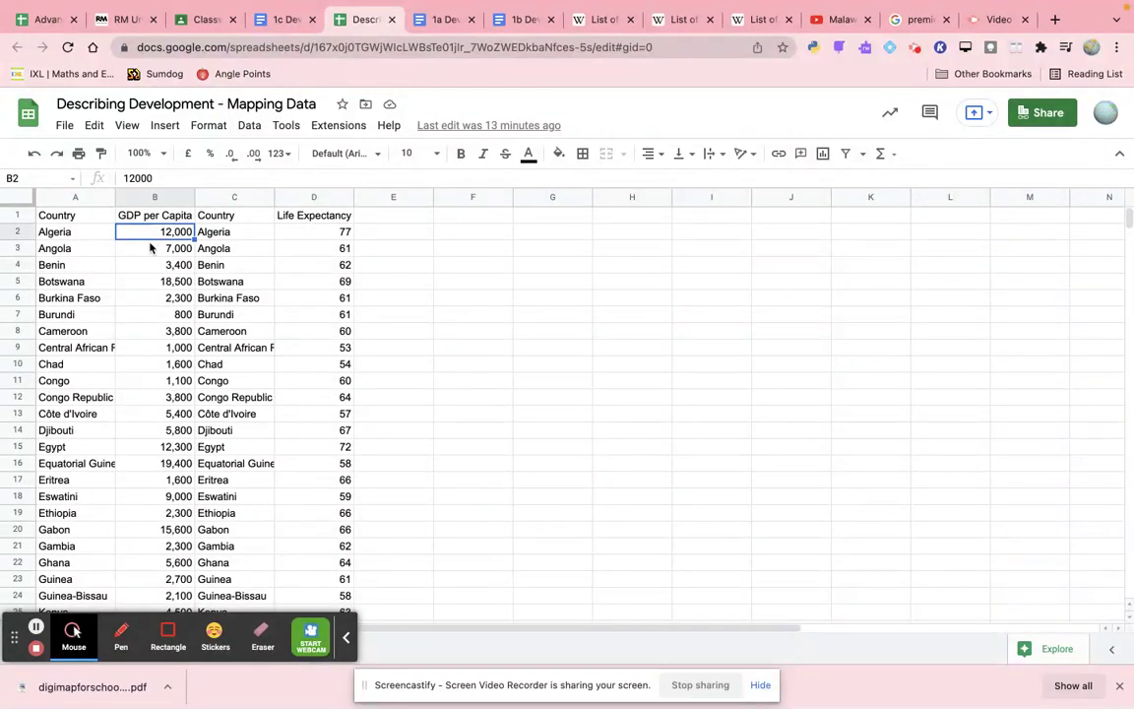
{"action": "left_click", "coordinate": [149, 251]}
{"action": "left_click", "coordinate": [138, 232]}
{"action": "left_click", "coordinate": [326, 236]}
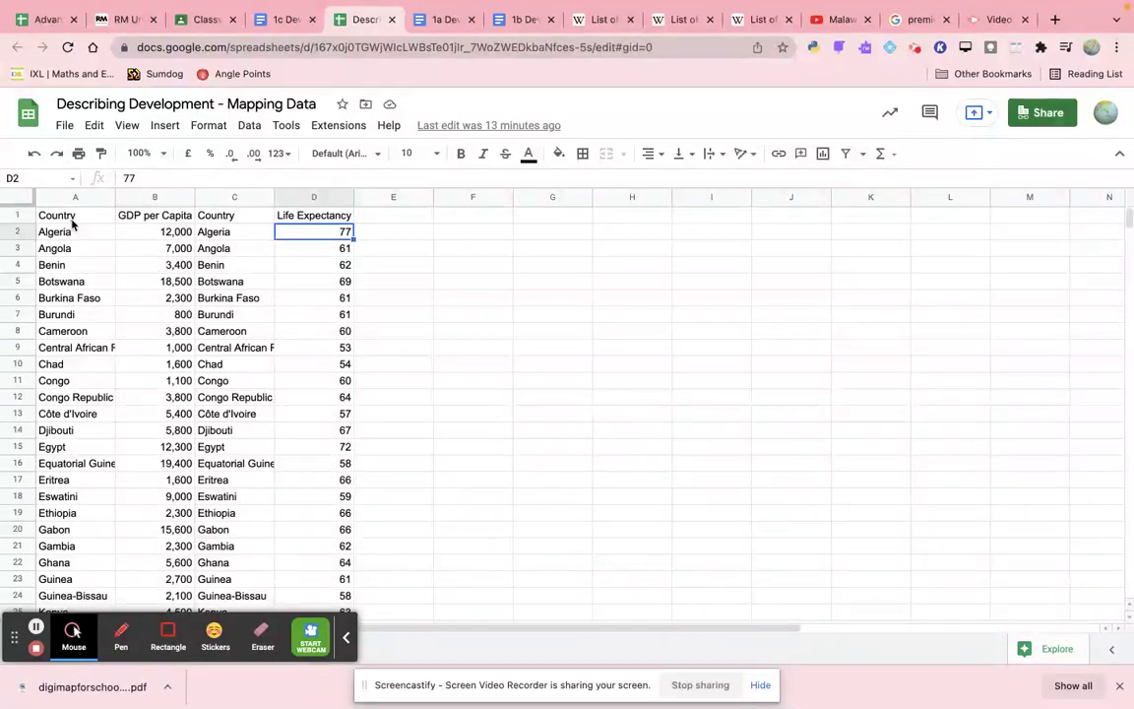
- Insert a chart from the Country and GDP per Capita data in A1:B52 and change its type to Geo chart
{"action": "left_click_drag", "start_coordinate": [72, 220], "coordinate": [67, 497]}
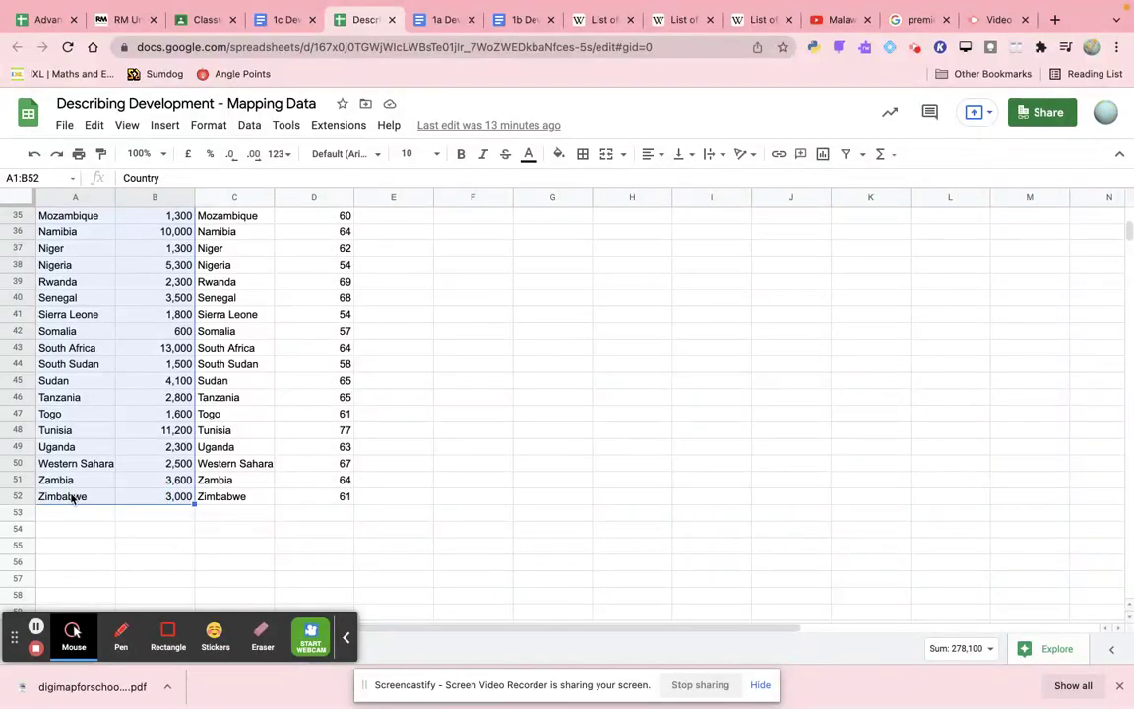
{"action": "scroll", "coordinate": [69, 498], "scroll_direction": "up", "scroll_amount": 10}
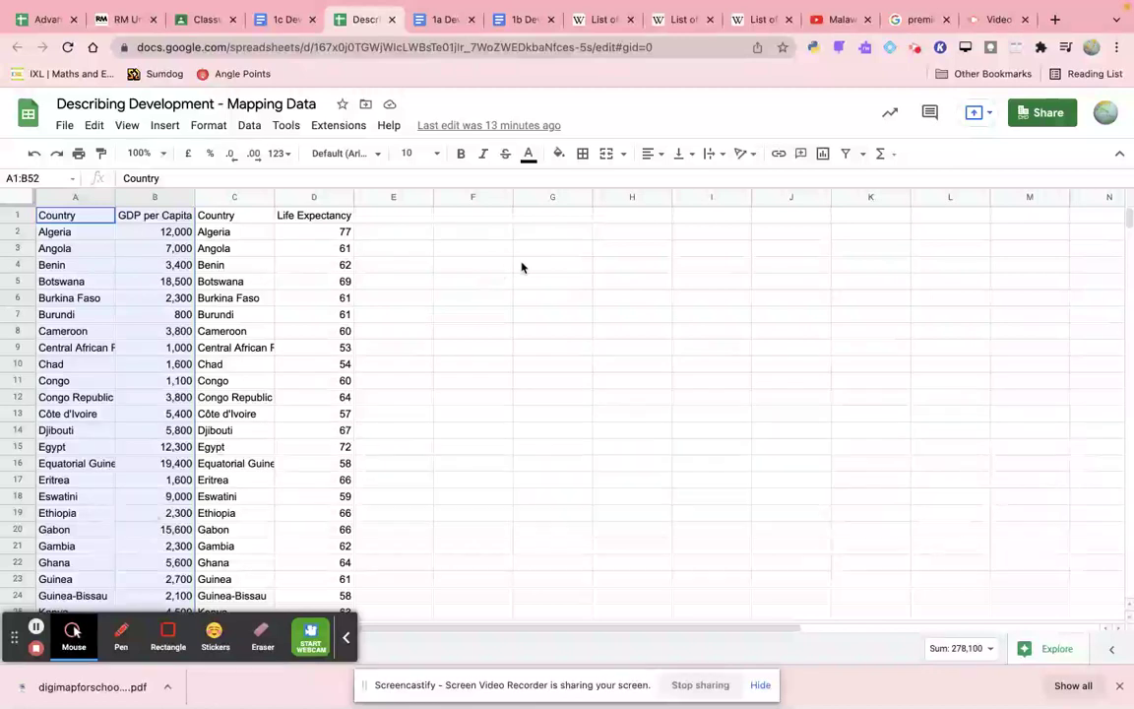
{"action": "left_click", "coordinate": [824, 154]}
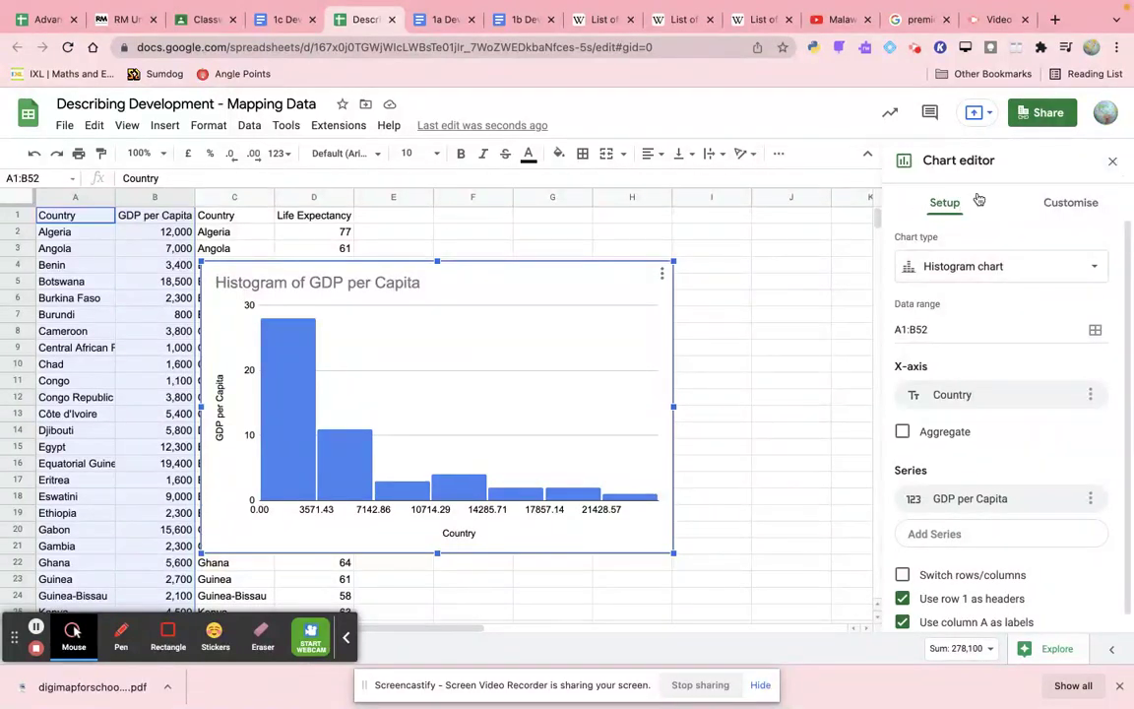
{"action": "left_click", "coordinate": [984, 273]}
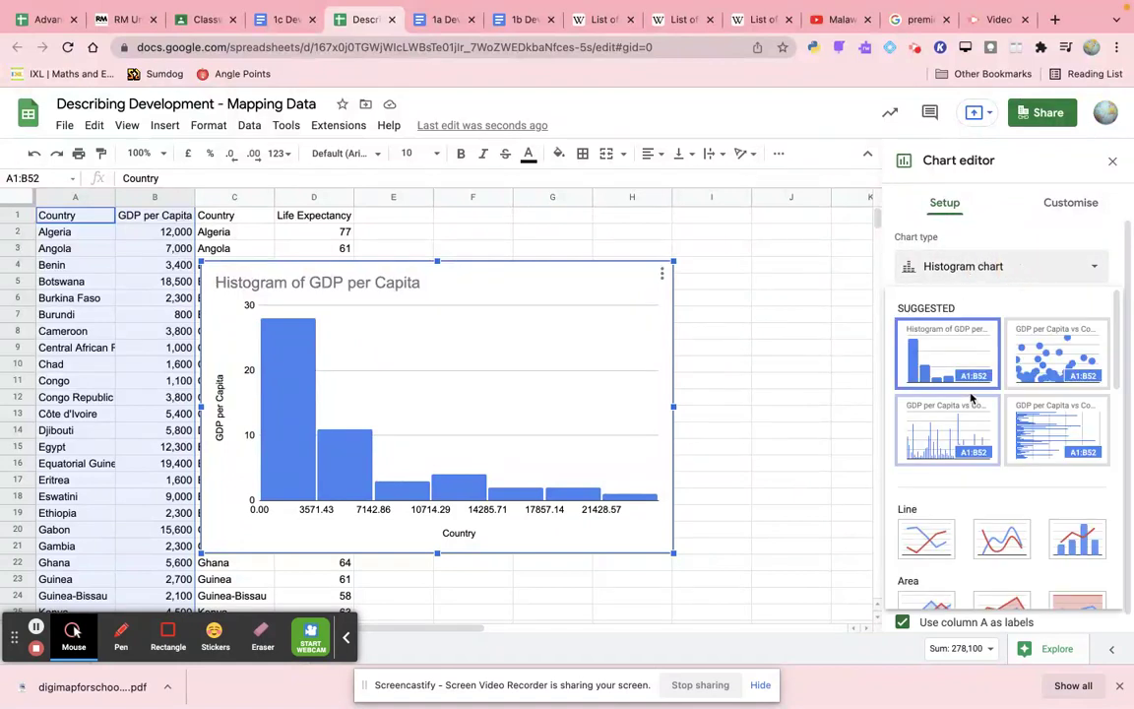
{"action": "scroll", "coordinate": [969, 396], "scroll_direction": "down", "scroll_amount": 10}
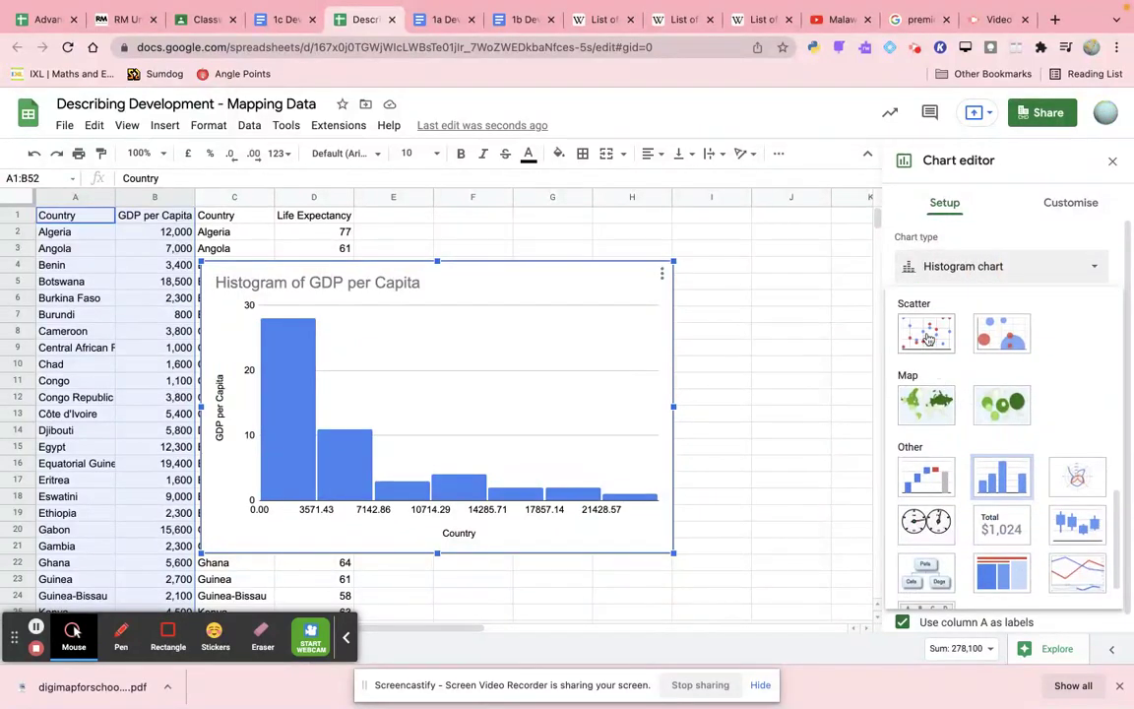
{"action": "left_click", "coordinate": [918, 406]}
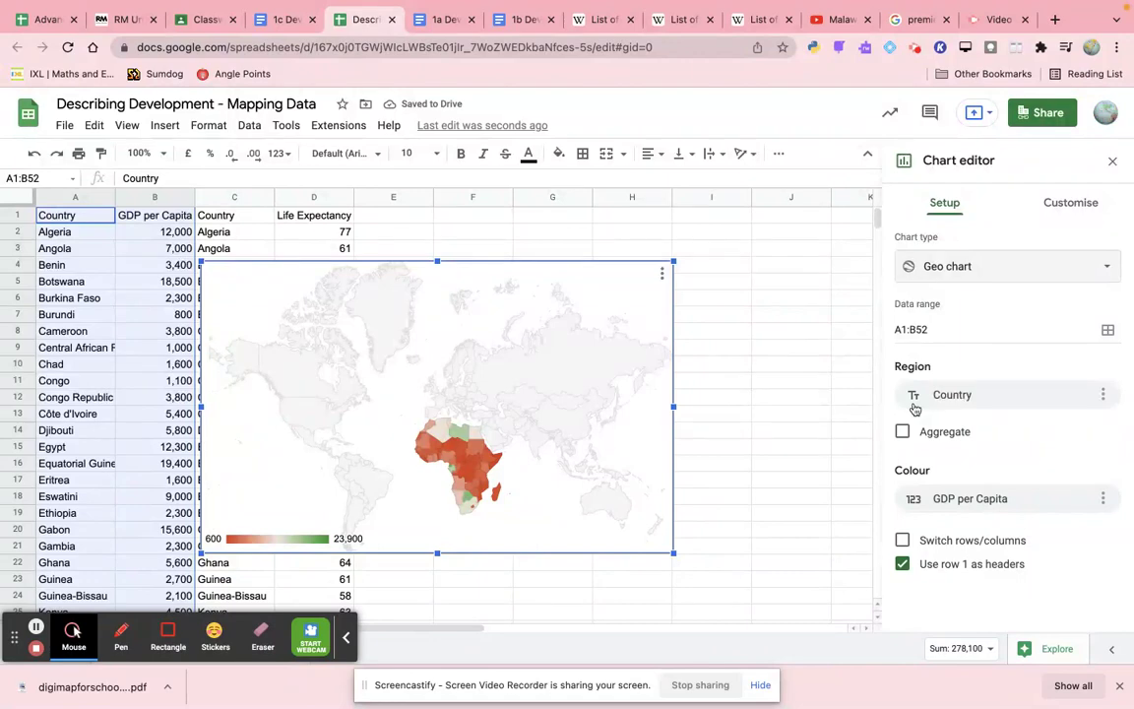
- Move the map clear of the data columns and set its geo region to Africa
{"action": "left_click_drag", "start_coordinate": [282, 288], "coordinate": [449, 299]}
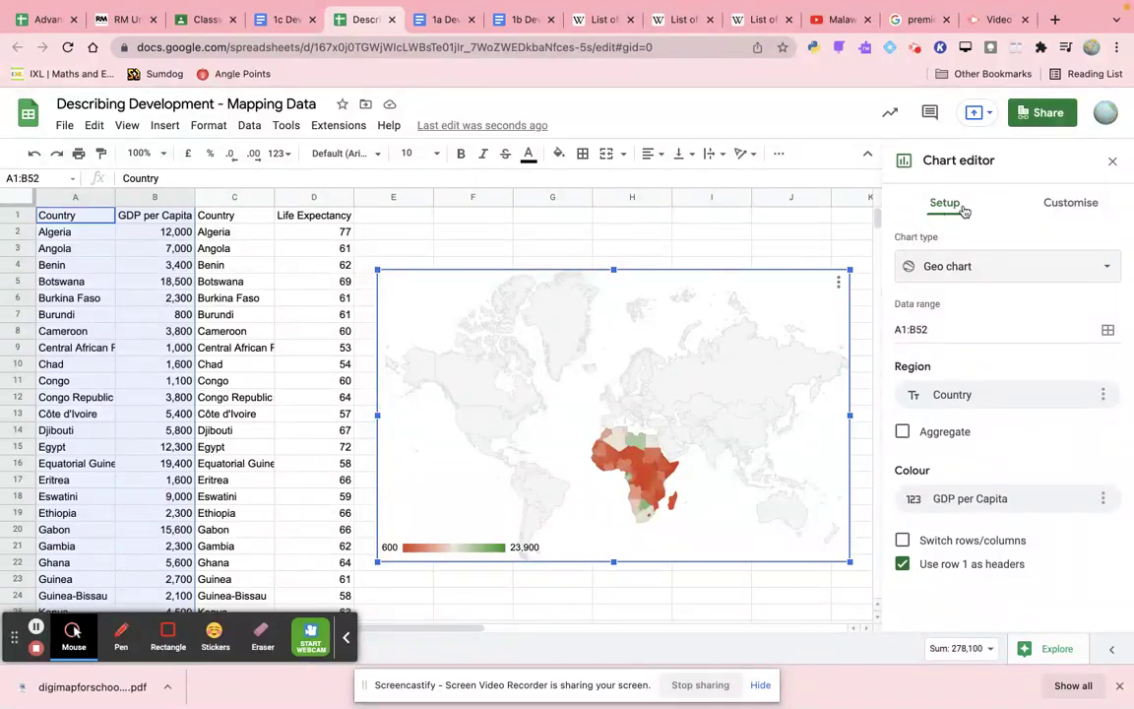
{"action": "left_click", "coordinate": [1054, 204]}
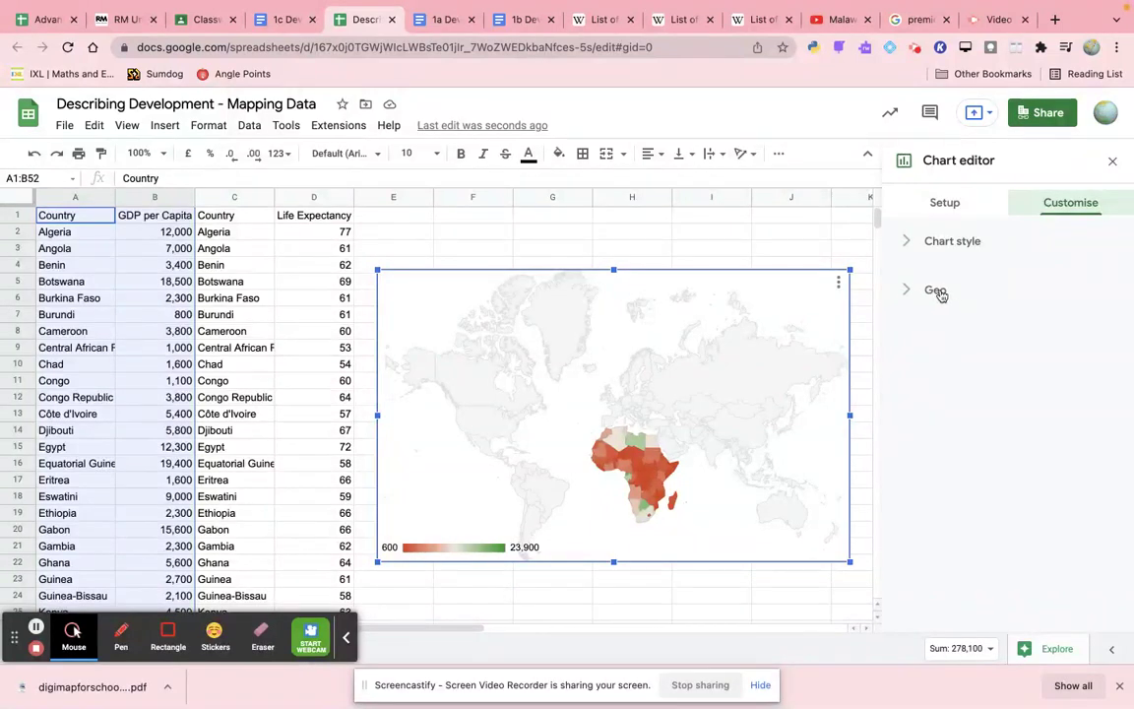
{"action": "left_click", "coordinate": [906, 292]}
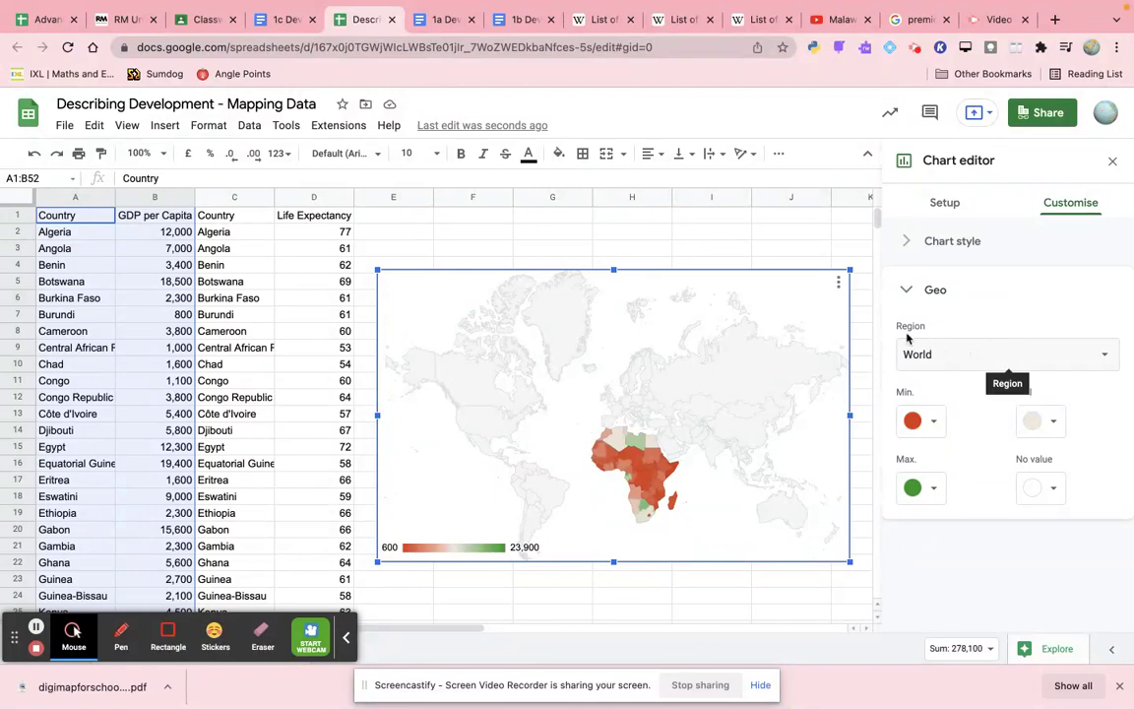
{"action": "left_click", "coordinate": [957, 358]}
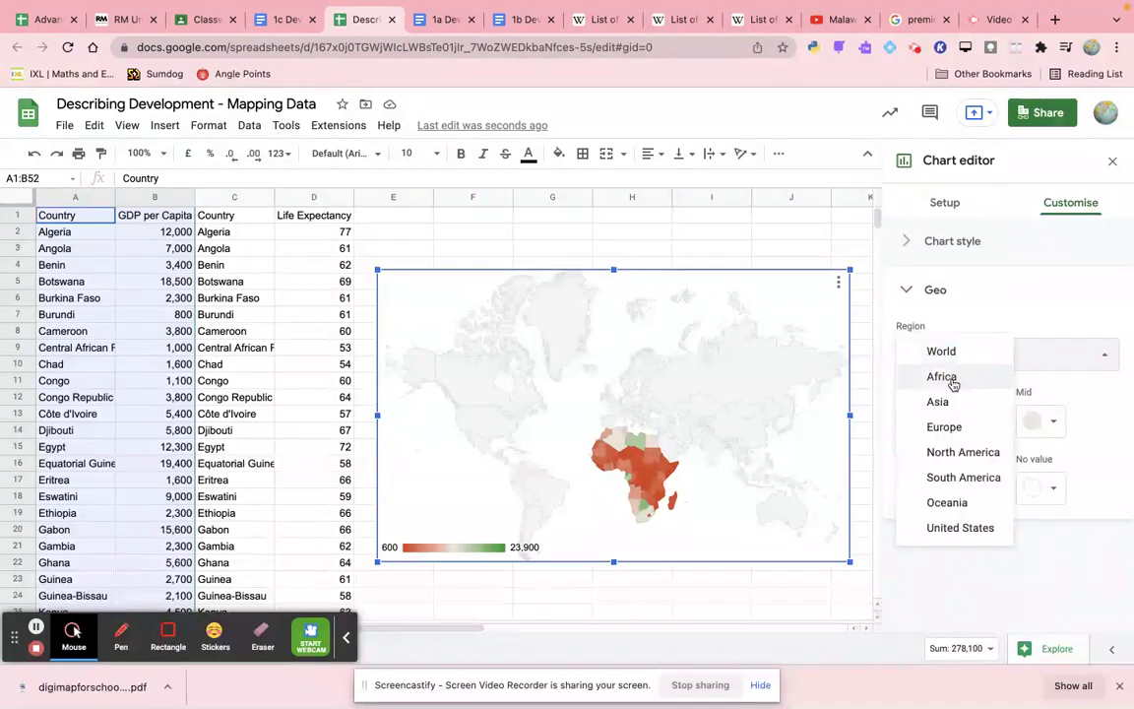
{"action": "left_click", "coordinate": [951, 379]}
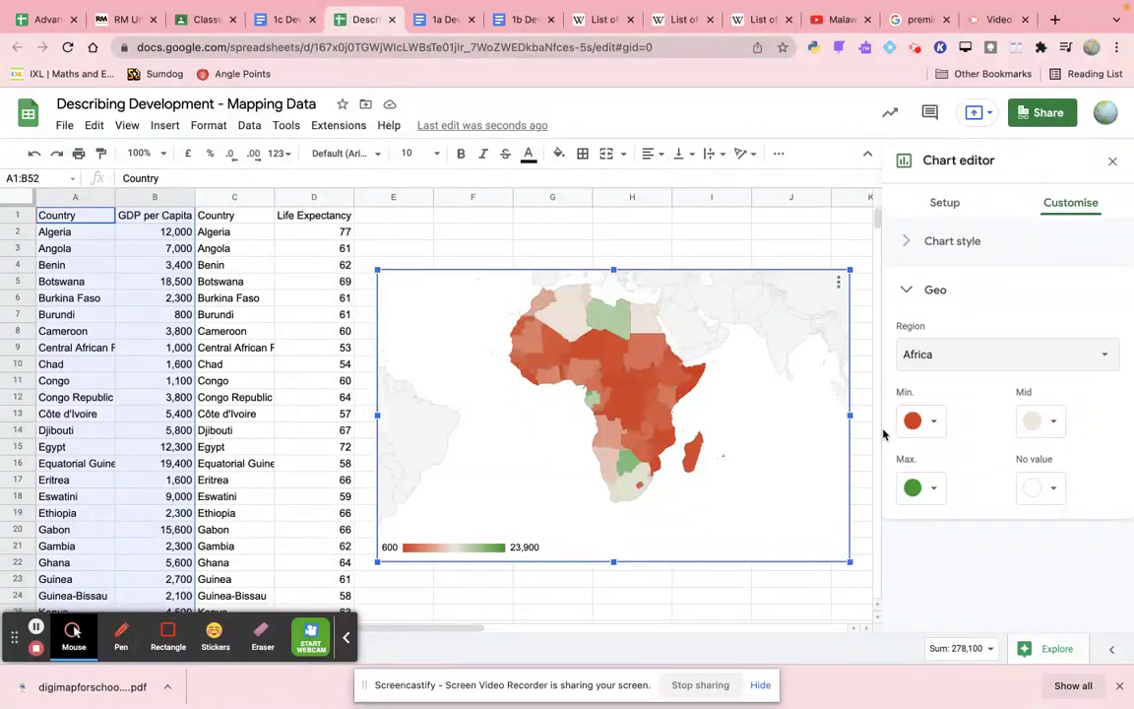
- Colour the Africa GDP map in blue shades: light blue for Min, medium blue for Mid and dark blue for Max
{"action": "left_click", "coordinate": [933, 425]}
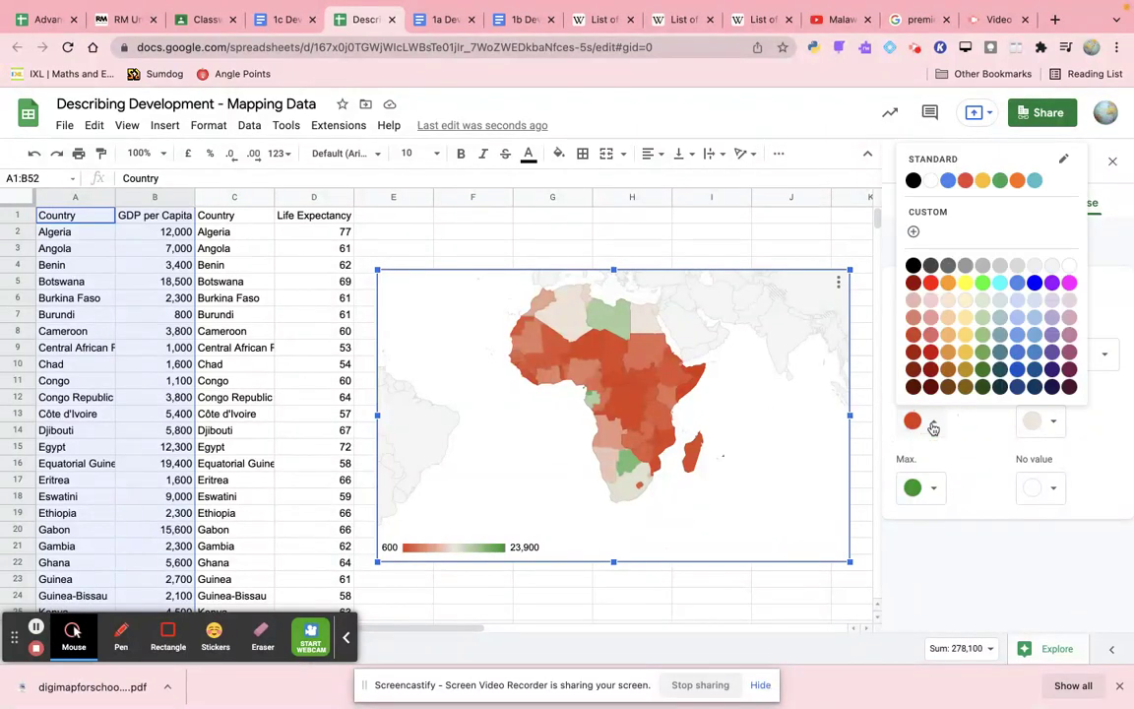
{"action": "left_click", "coordinate": [933, 425]}
{"action": "left_click", "coordinate": [933, 425]}
{"action": "left_click", "coordinate": [1019, 306]}
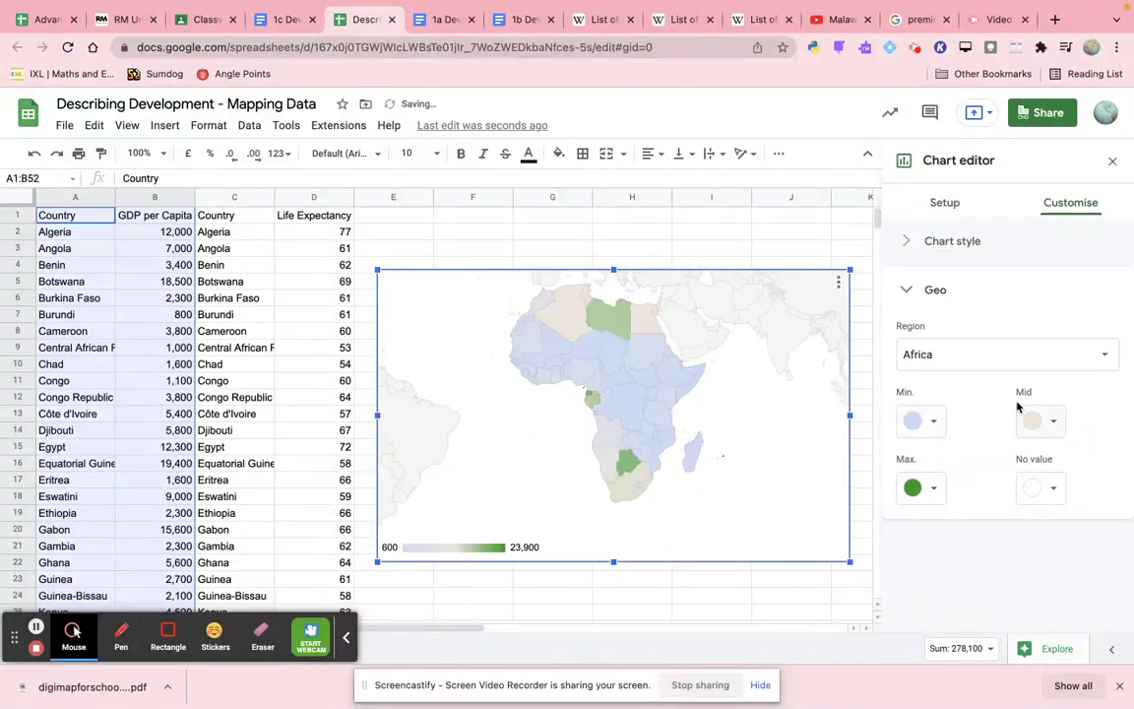
{"action": "left_click", "coordinate": [1052, 421]}
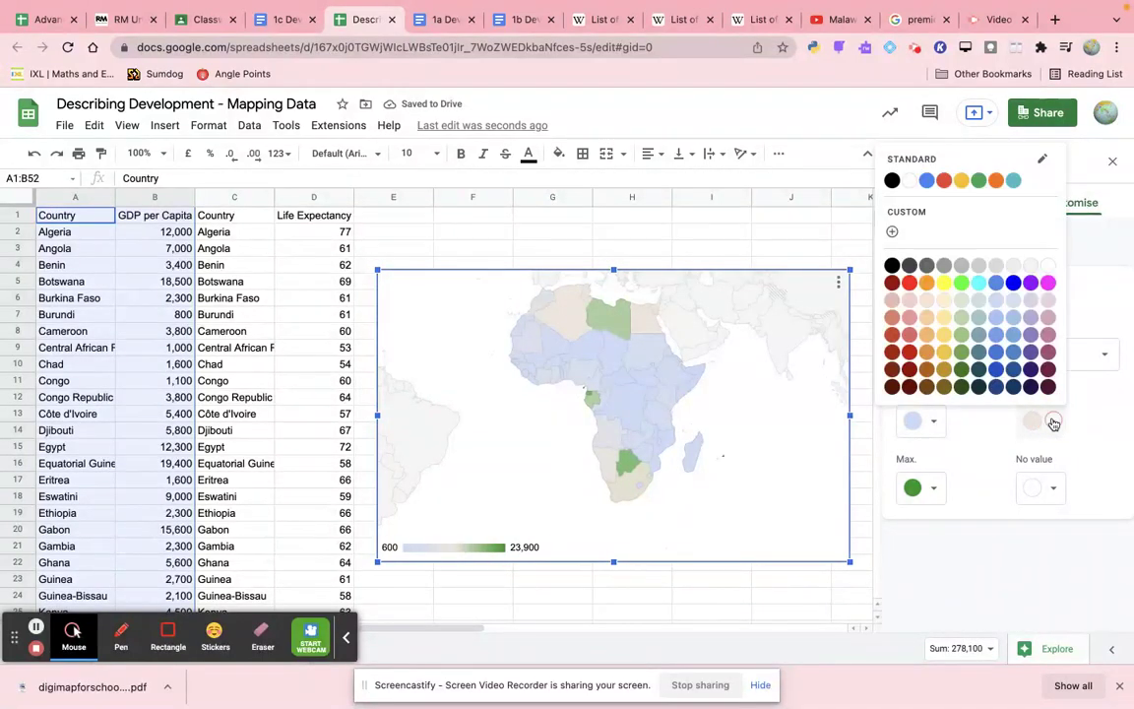
{"action": "left_click", "coordinate": [997, 334]}
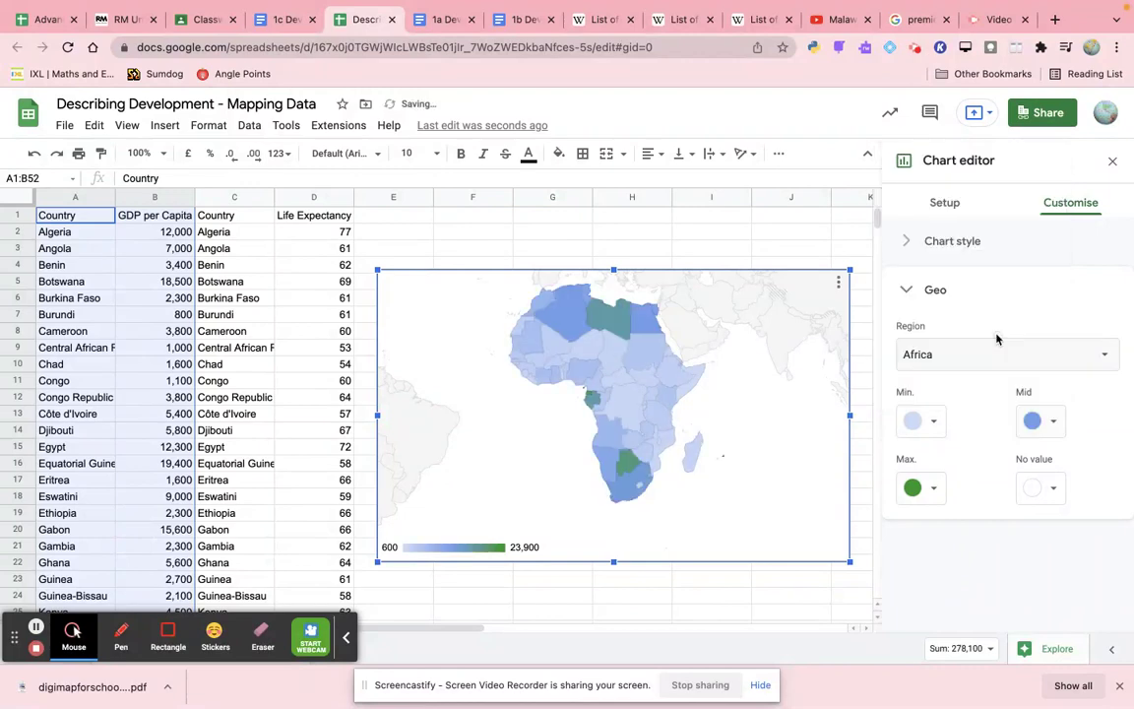
{"action": "left_click", "coordinate": [932, 489]}
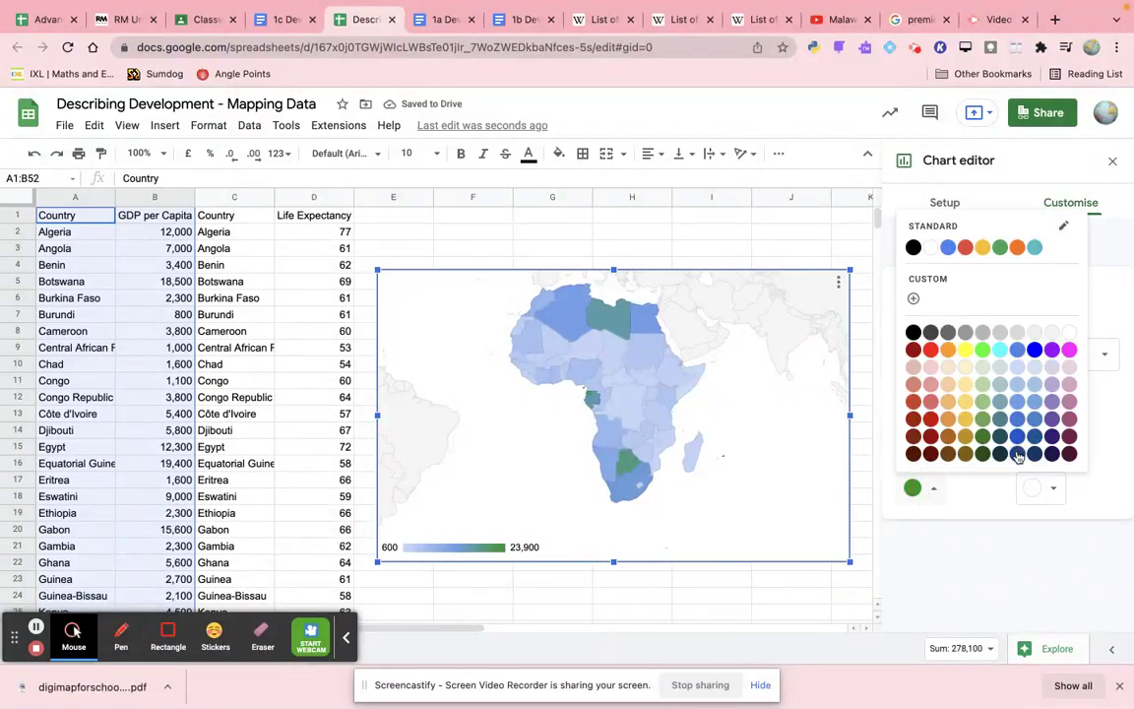
{"action": "left_click", "coordinate": [1016, 452]}
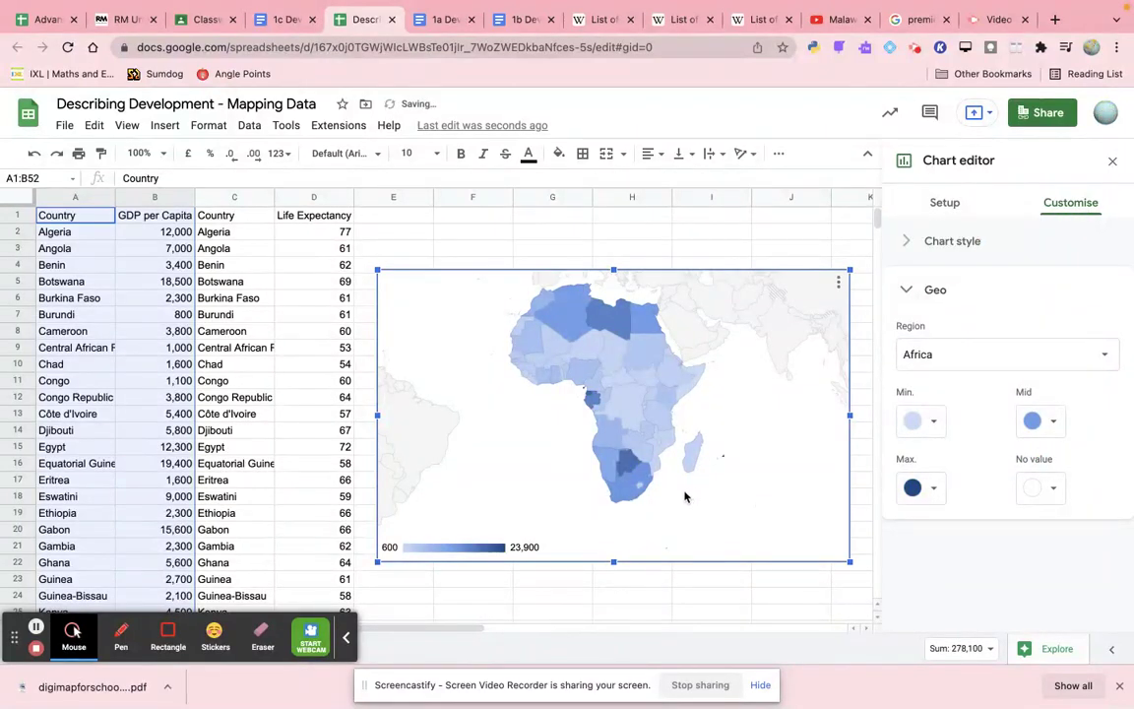
- Recolour the Africa GDP map in red shades: pale red for Min, medium red for Mid and dark red for Max
{"action": "left_click", "coordinate": [932, 421]}
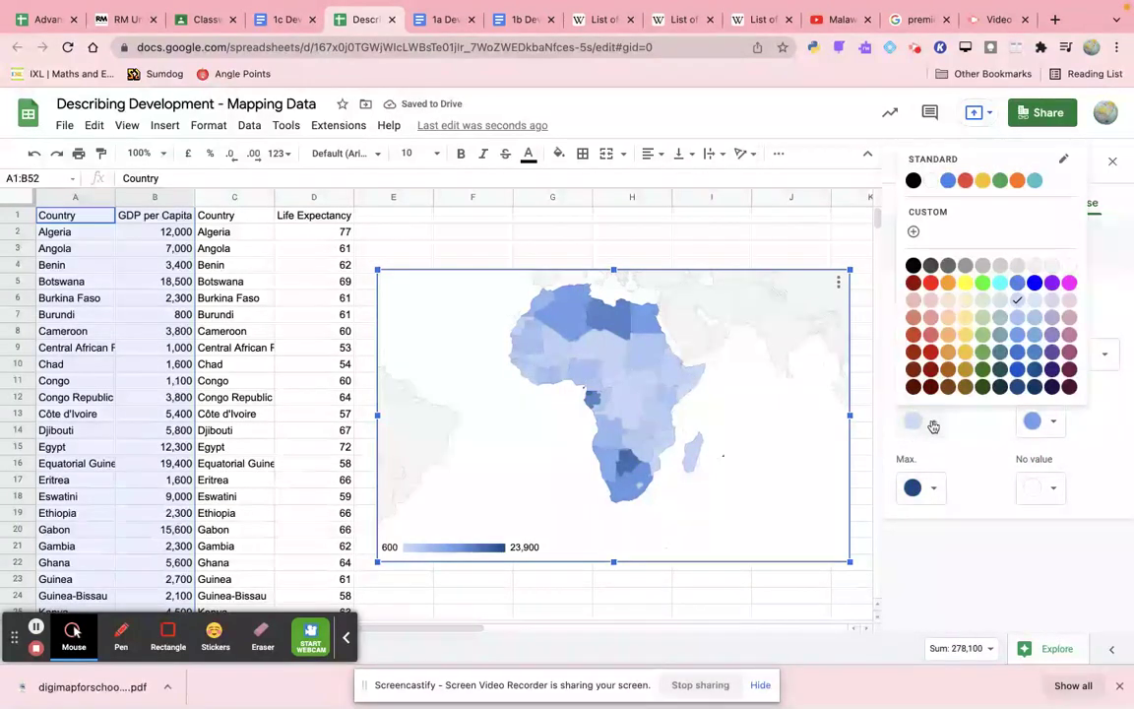
{"action": "left_click", "coordinate": [929, 301]}
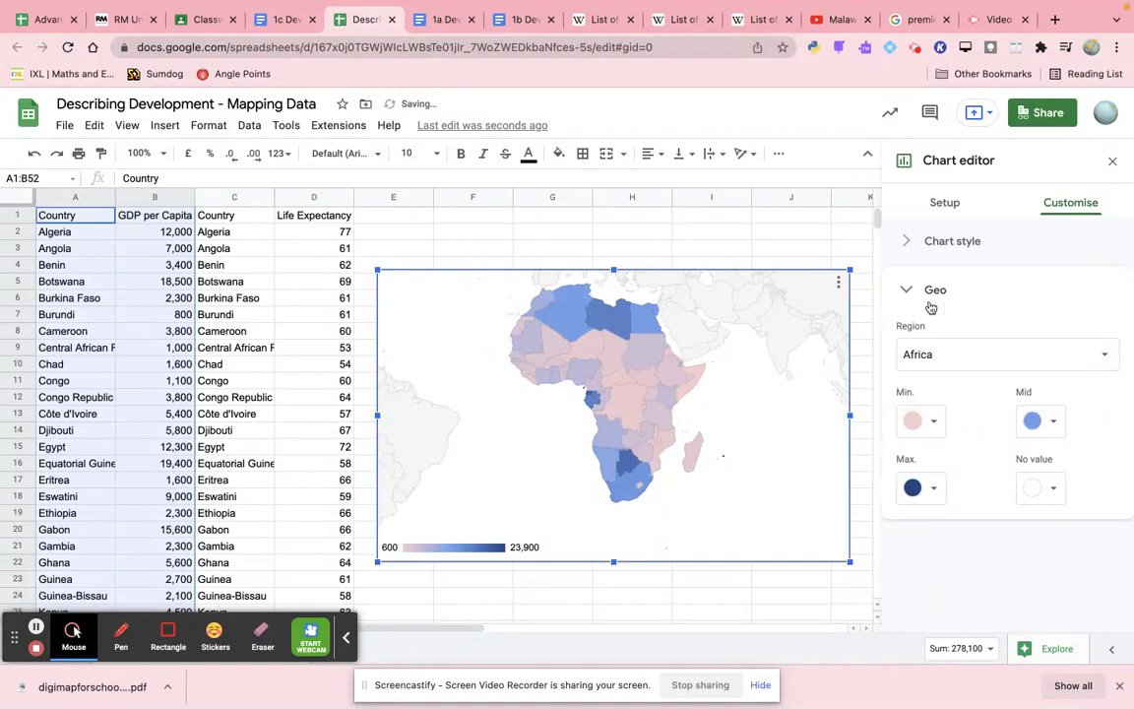
{"action": "left_click", "coordinate": [1058, 424]}
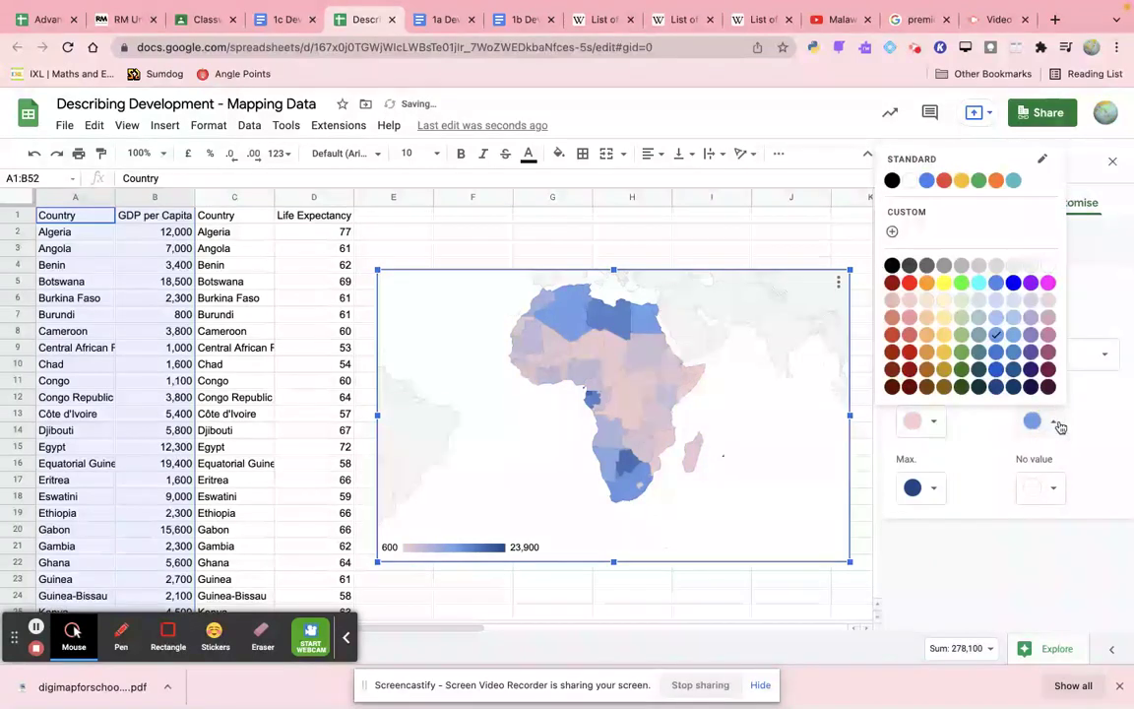
{"action": "left_click", "coordinate": [908, 339]}
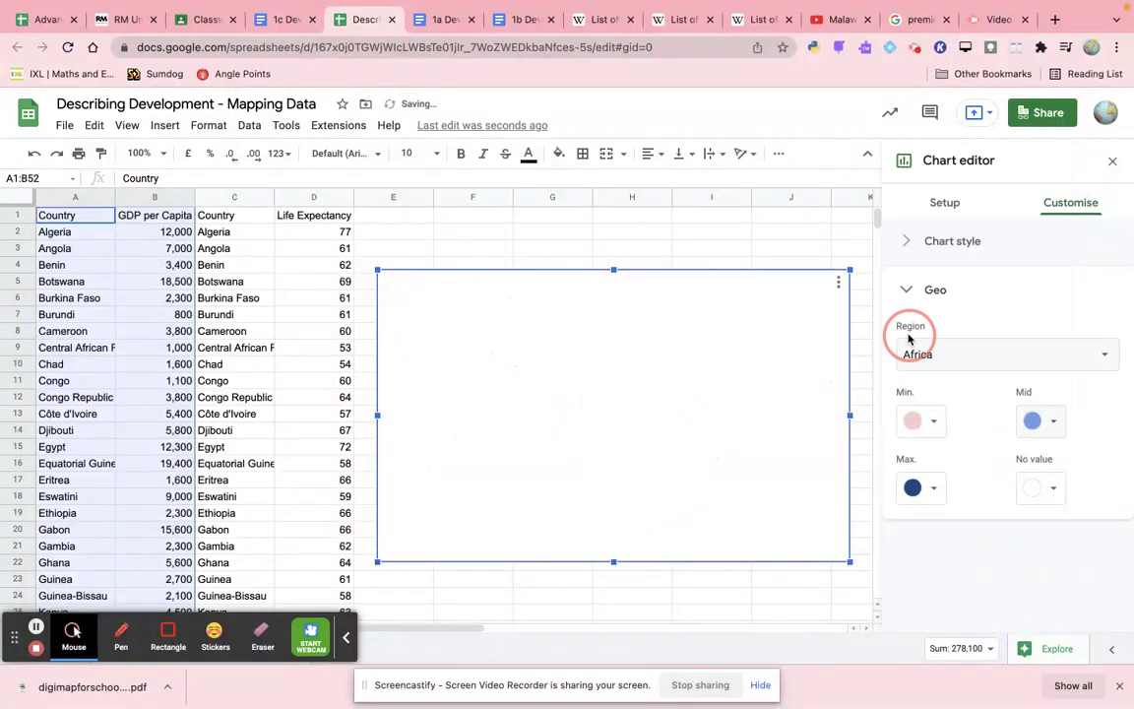
{"action": "left_click", "coordinate": [933, 487]}
{"action": "left_click", "coordinate": [930, 456]}
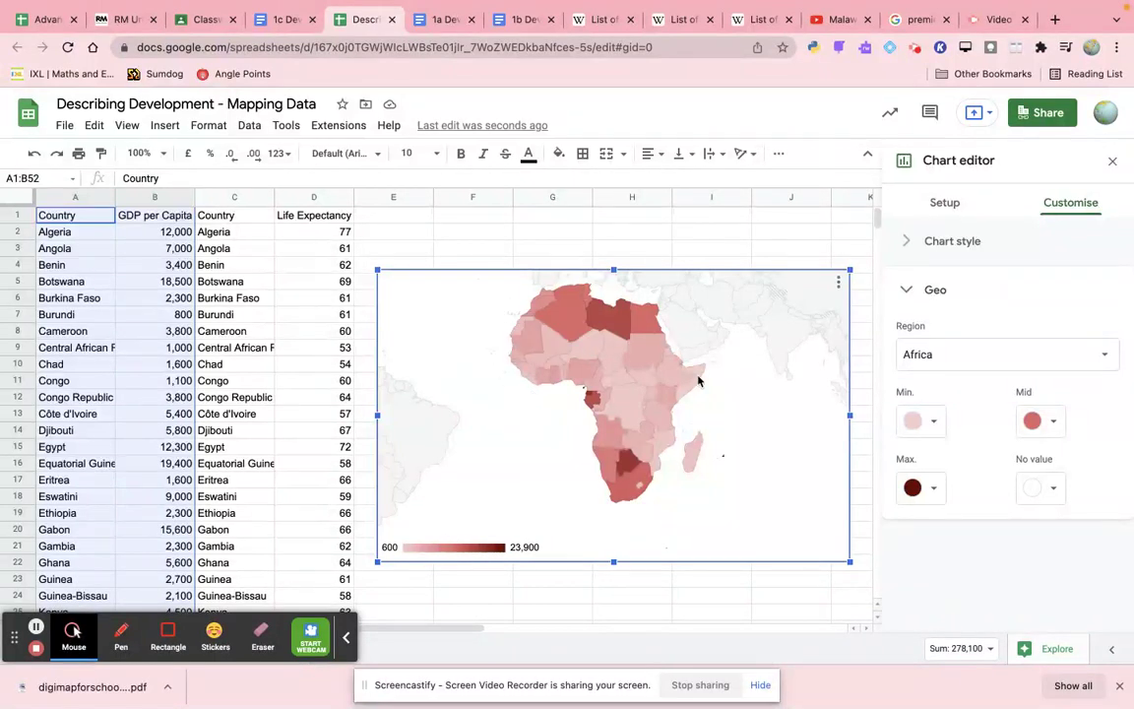
- Style the GDP map with a light blue background, a black chart border and the Wide font
{"action": "left_click", "coordinate": [908, 242]}
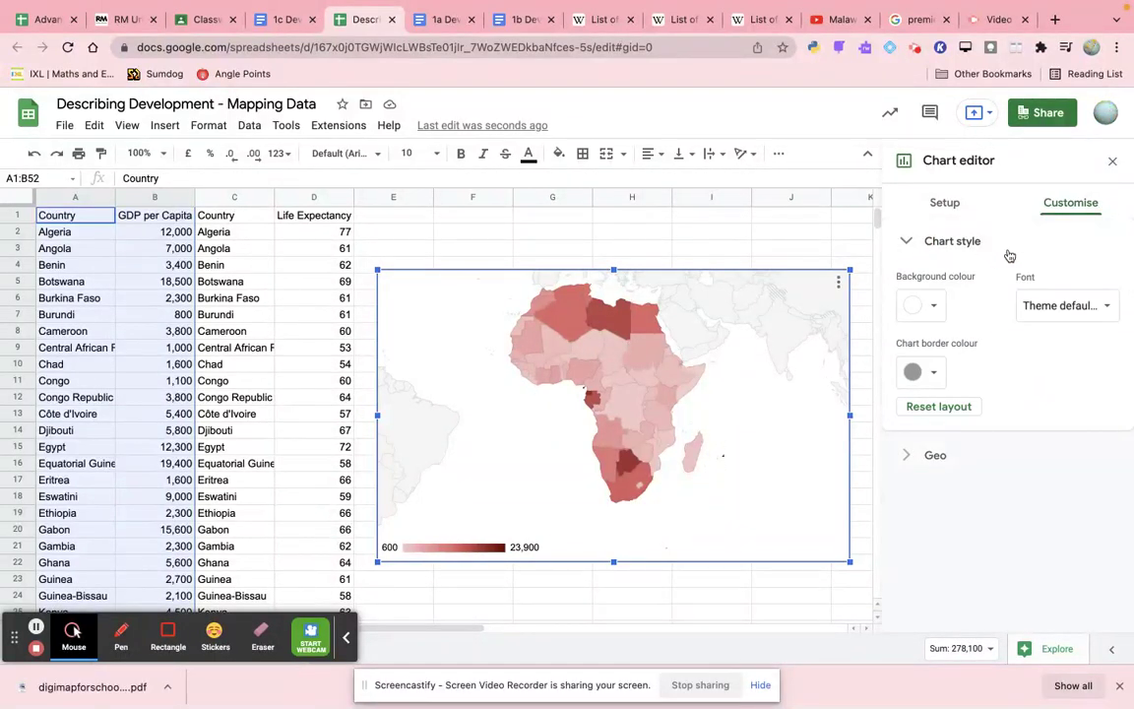
{"action": "left_click", "coordinate": [932, 308]}
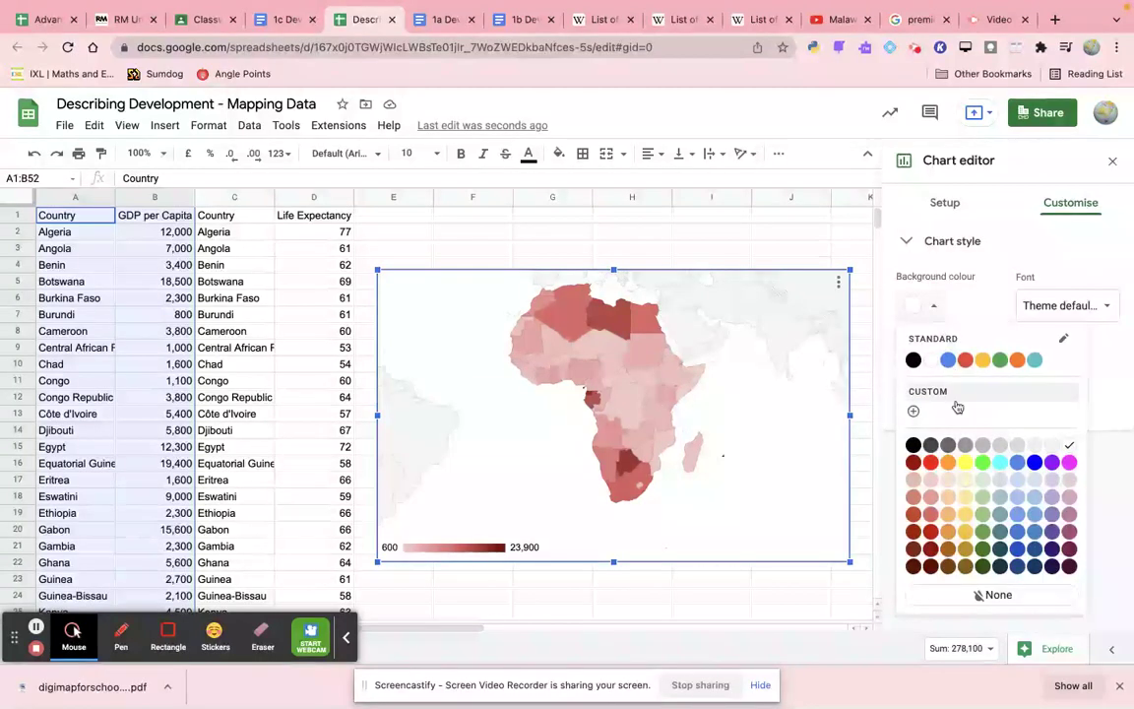
{"action": "left_click", "coordinate": [1034, 499]}
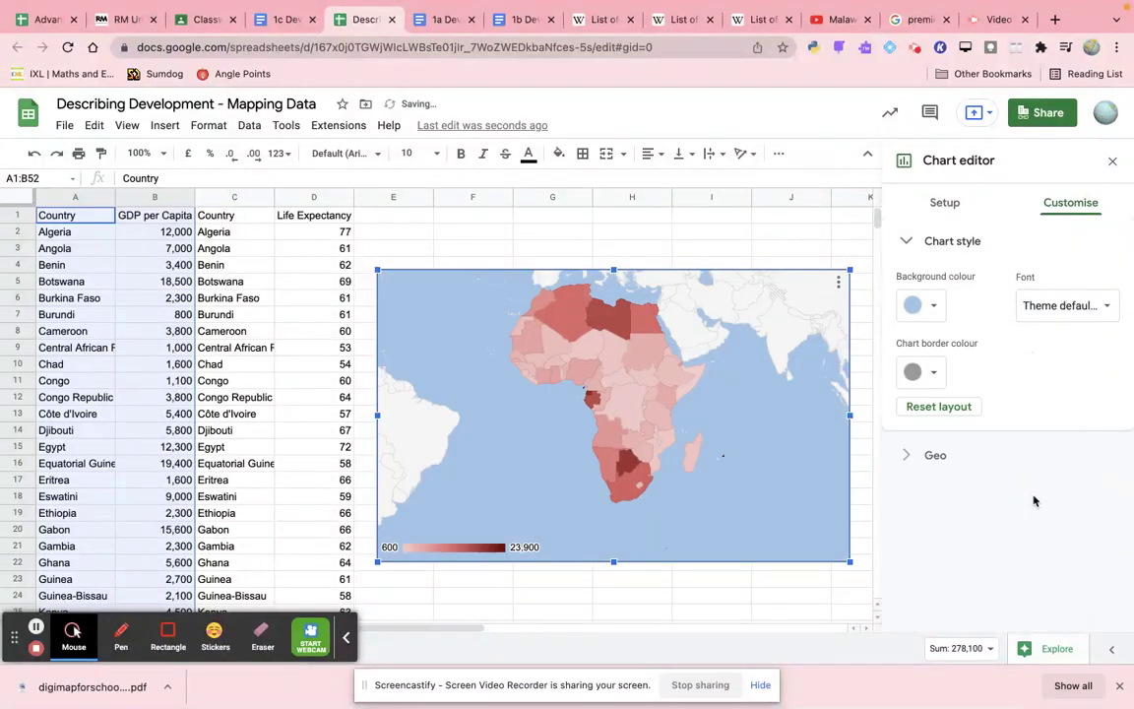
{"action": "left_click", "coordinate": [933, 373]}
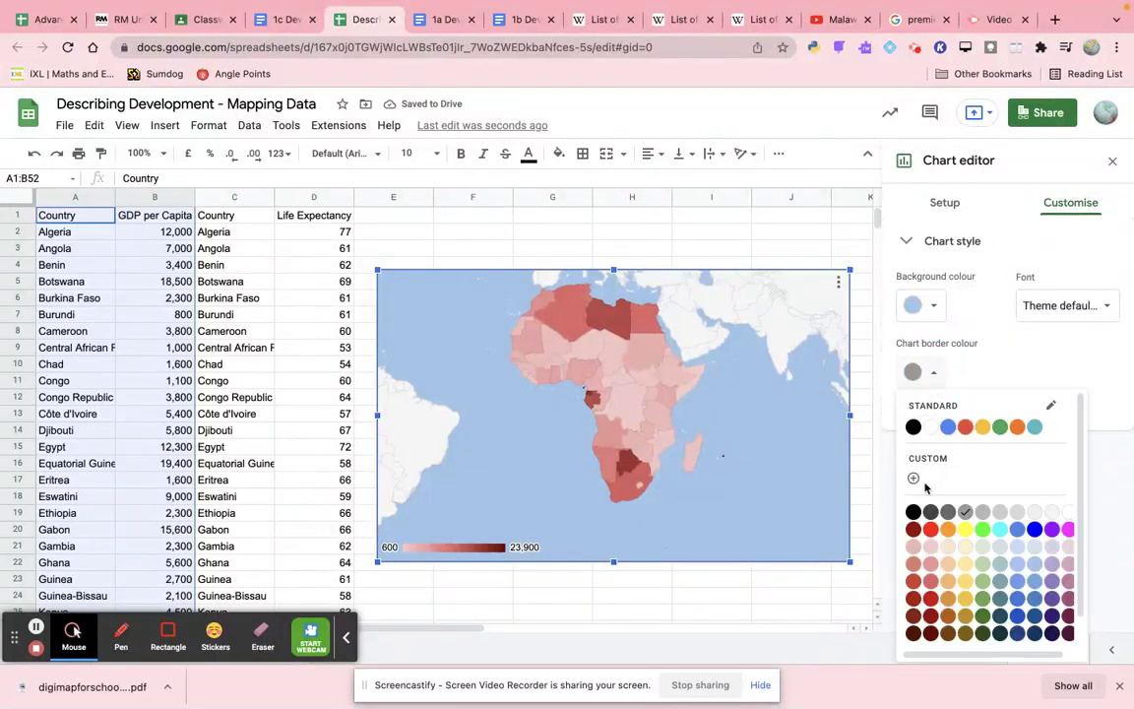
{"action": "left_click", "coordinate": [912, 512]}
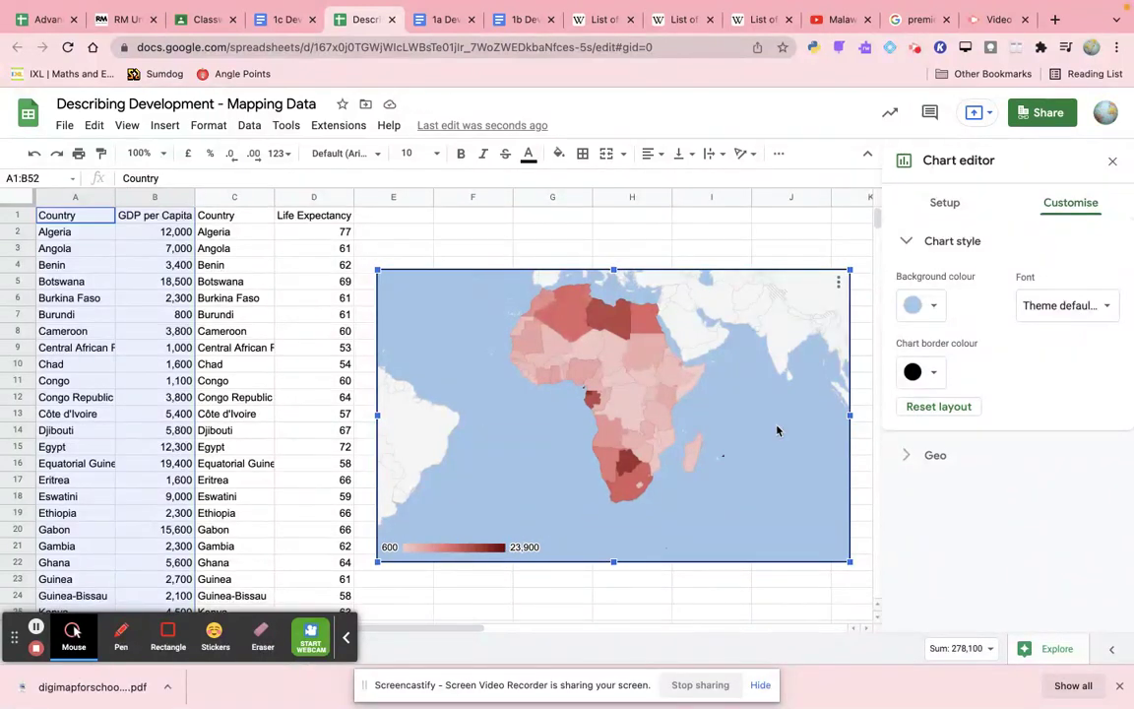
{"action": "left_click", "coordinate": [1030, 307]}
{"action": "left_click", "coordinate": [1062, 405]}
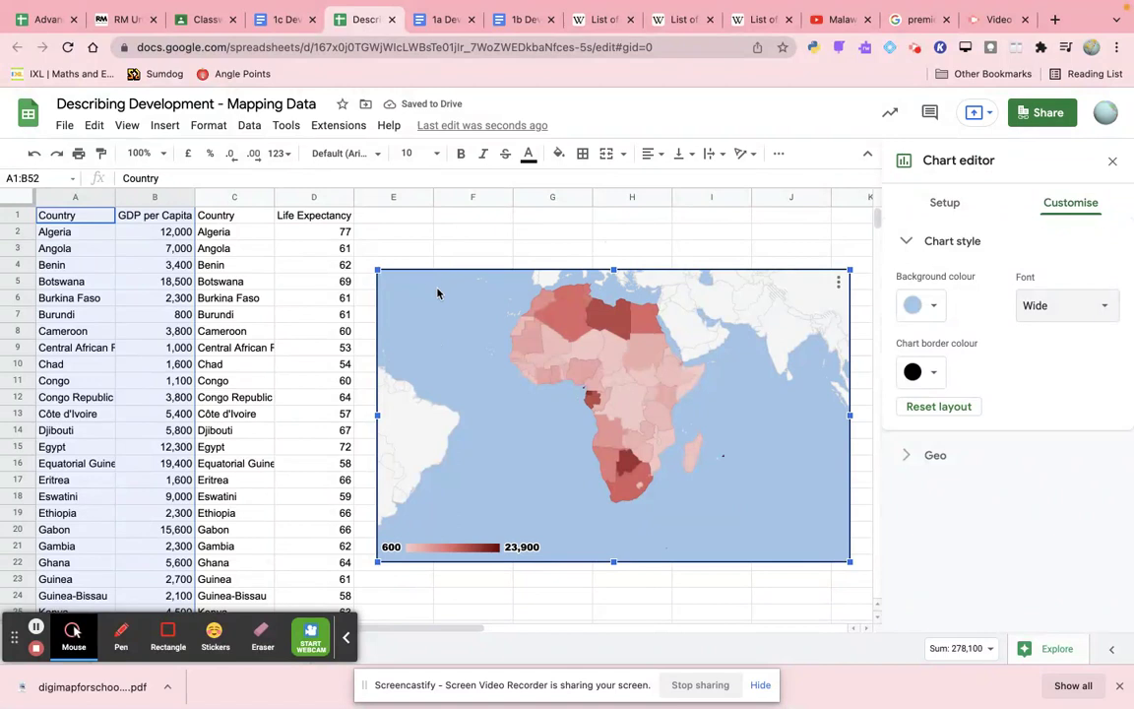
{"action": "left_click", "coordinate": [455, 234]}
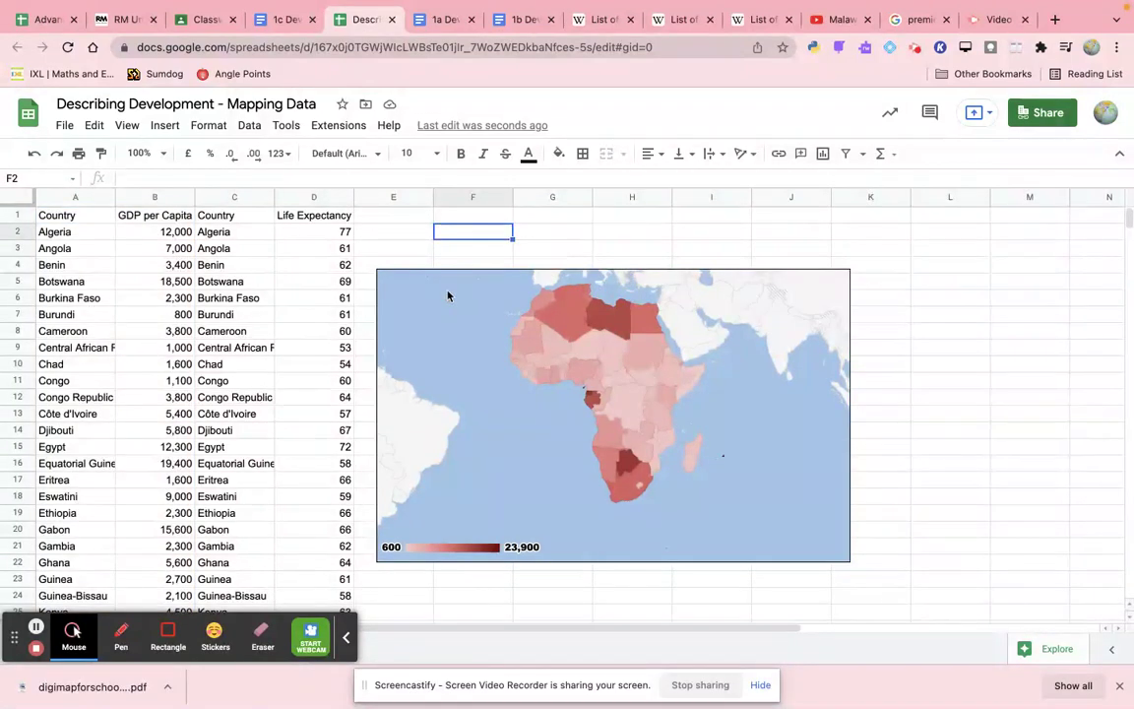
- Copy the GDP map into the 1c Development Class Task document under the first extension task's Answer to question heading, linked to the spreadsheet
{"action": "left_click", "coordinate": [447, 298]}
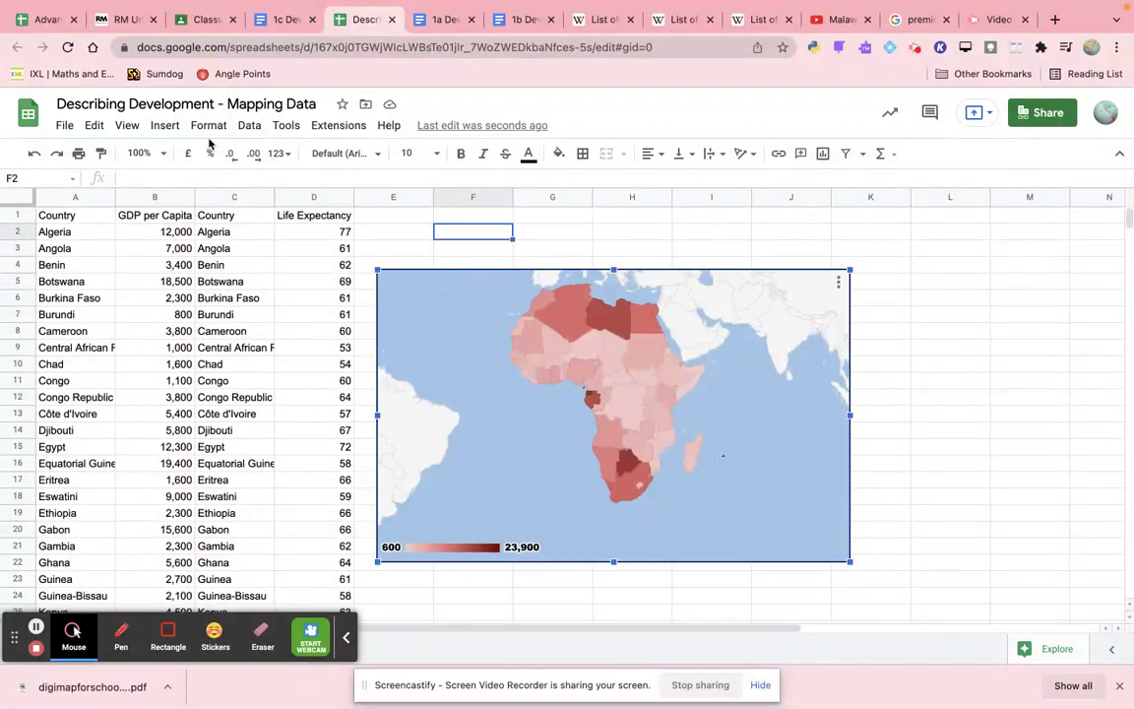
{"action": "left_click", "coordinate": [94, 125]}
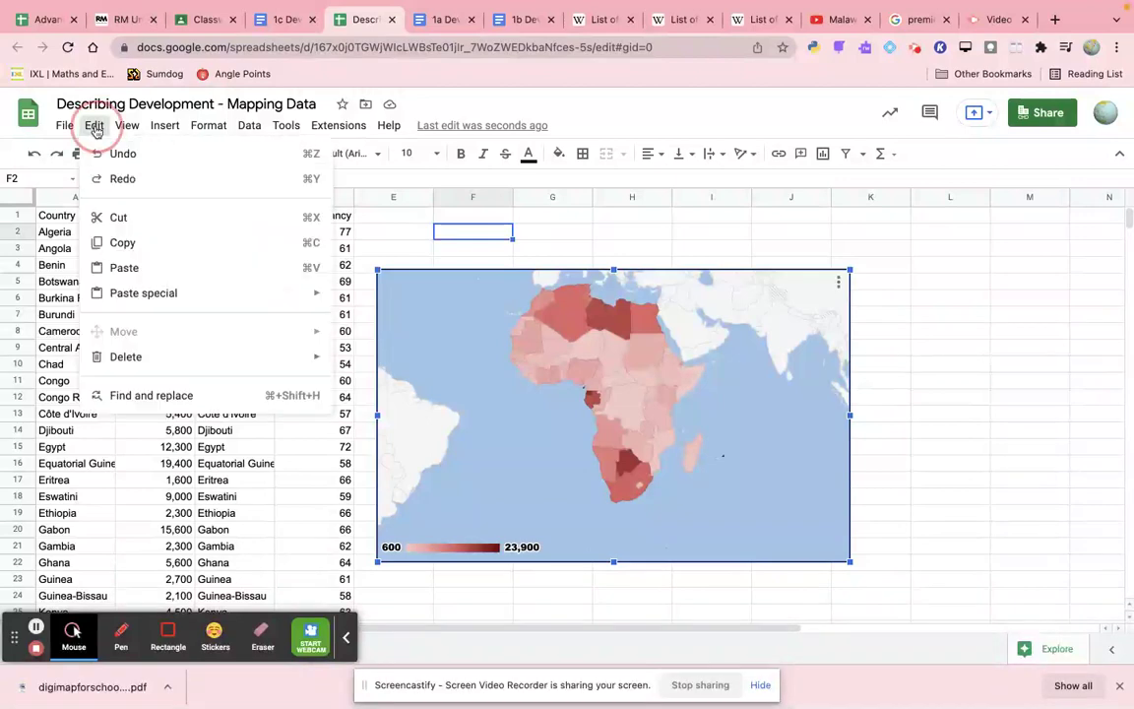
{"action": "left_click", "coordinate": [116, 243]}
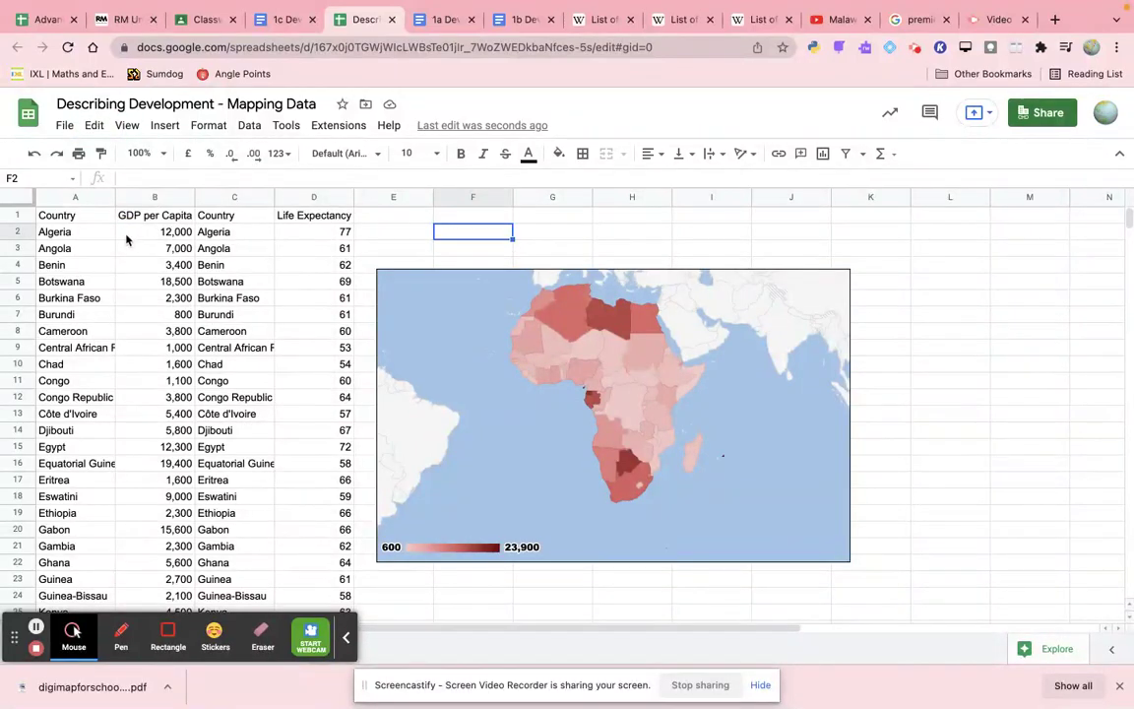
{"action": "left_click", "coordinate": [285, 21]}
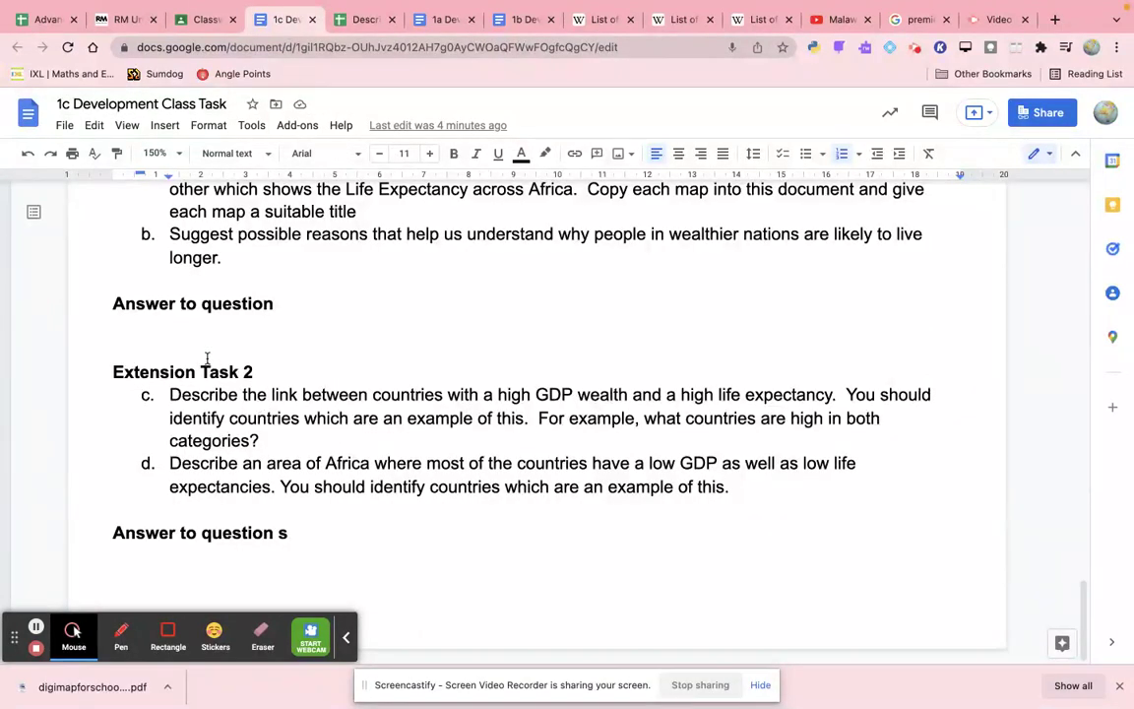
{"action": "left_click", "coordinate": [129, 327]}
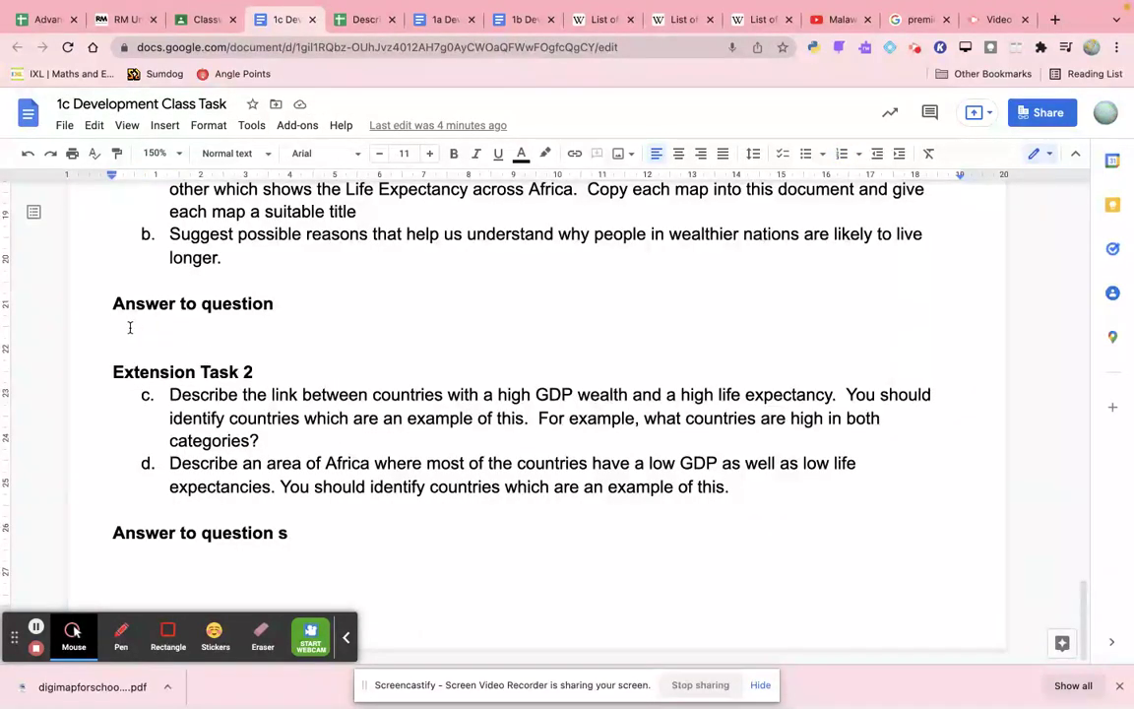
{"action": "key", "text": "super+v"}
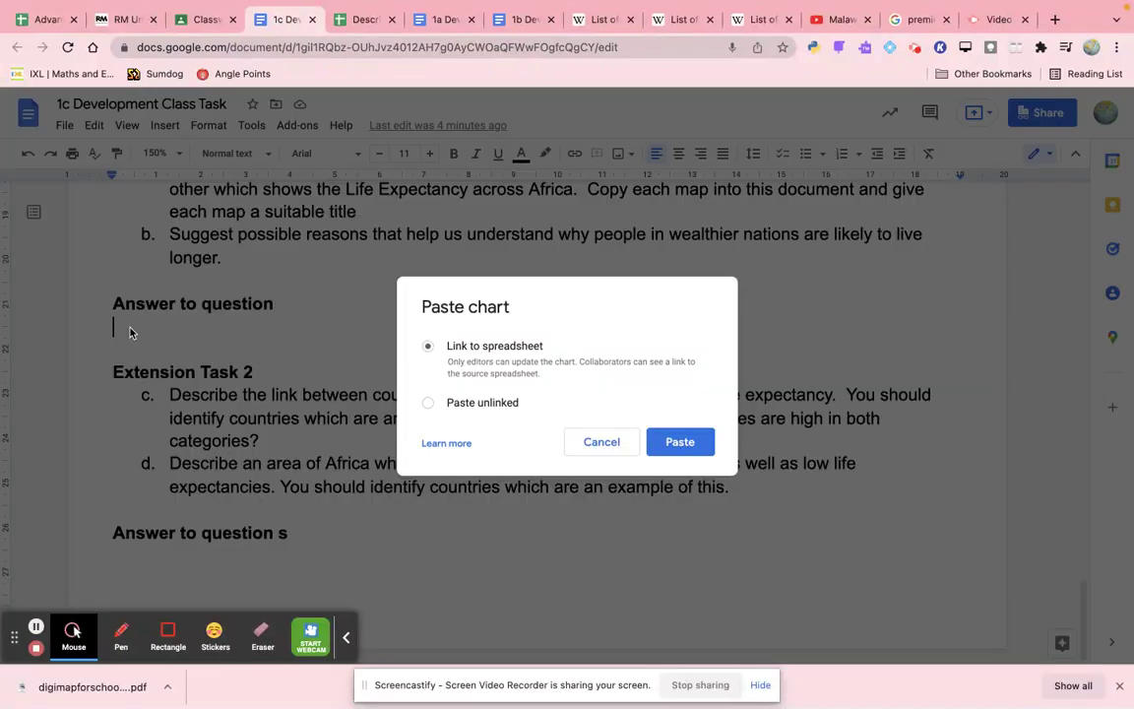
{"action": "left_click", "coordinate": [679, 443]}
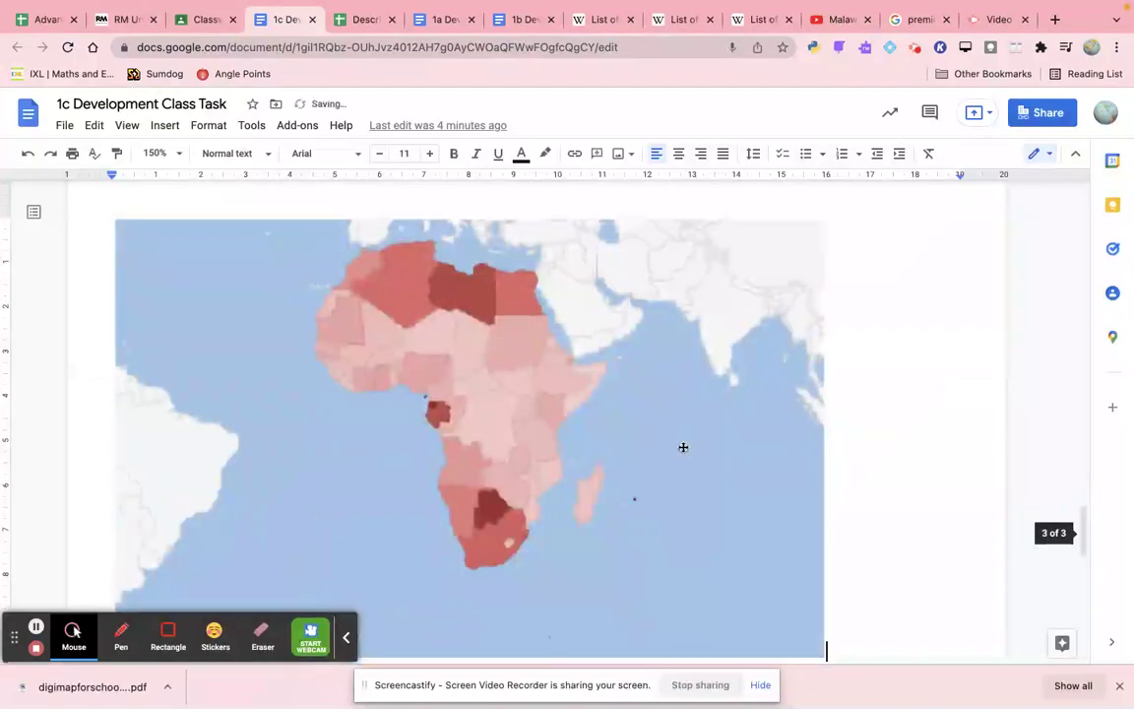
- Check the pasted map and add a blank line under the Answer to question heading above it
{"action": "scroll", "coordinate": [615, 445], "scroll_direction": "down", "scroll_amount": 3}
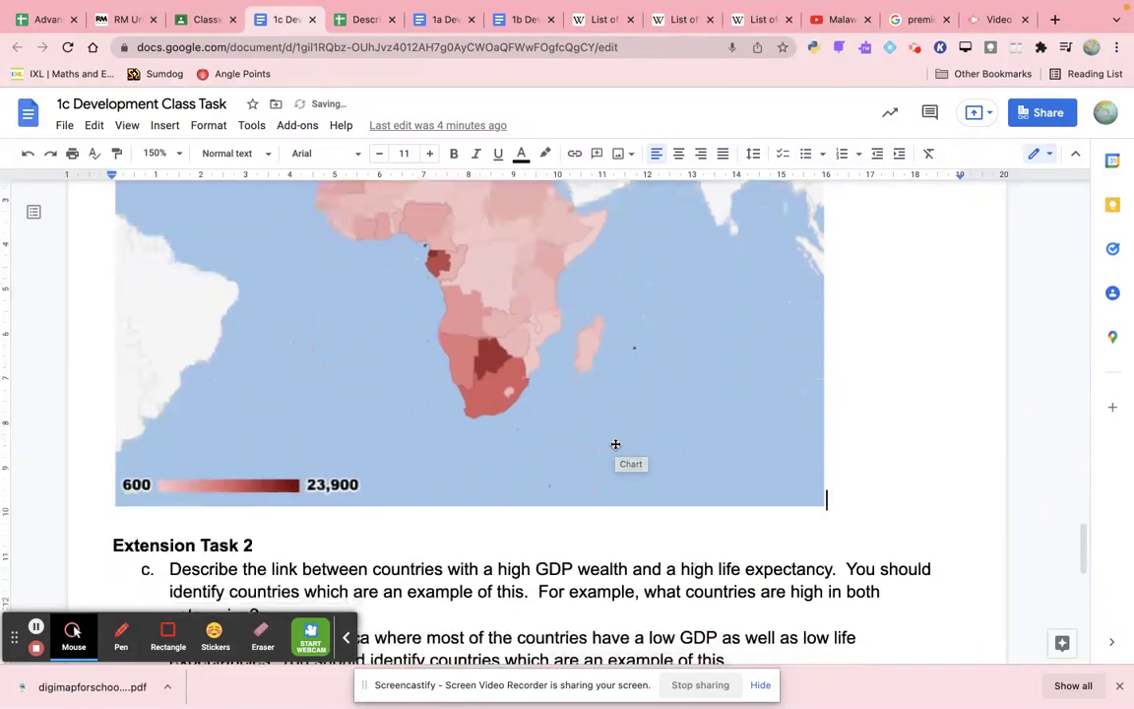
{"action": "scroll", "coordinate": [616, 445], "scroll_direction": "up", "scroll_amount": 6}
{"action": "scroll", "coordinate": [615, 443], "scroll_direction": "up", "scroll_amount": 5}
{"action": "scroll", "coordinate": [612, 441], "scroll_direction": "down", "scroll_amount": 3}
{"action": "scroll", "coordinate": [630, 471], "scroll_direction": "down", "scroll_amount": 3}
{"action": "left_click", "coordinate": [633, 474]}
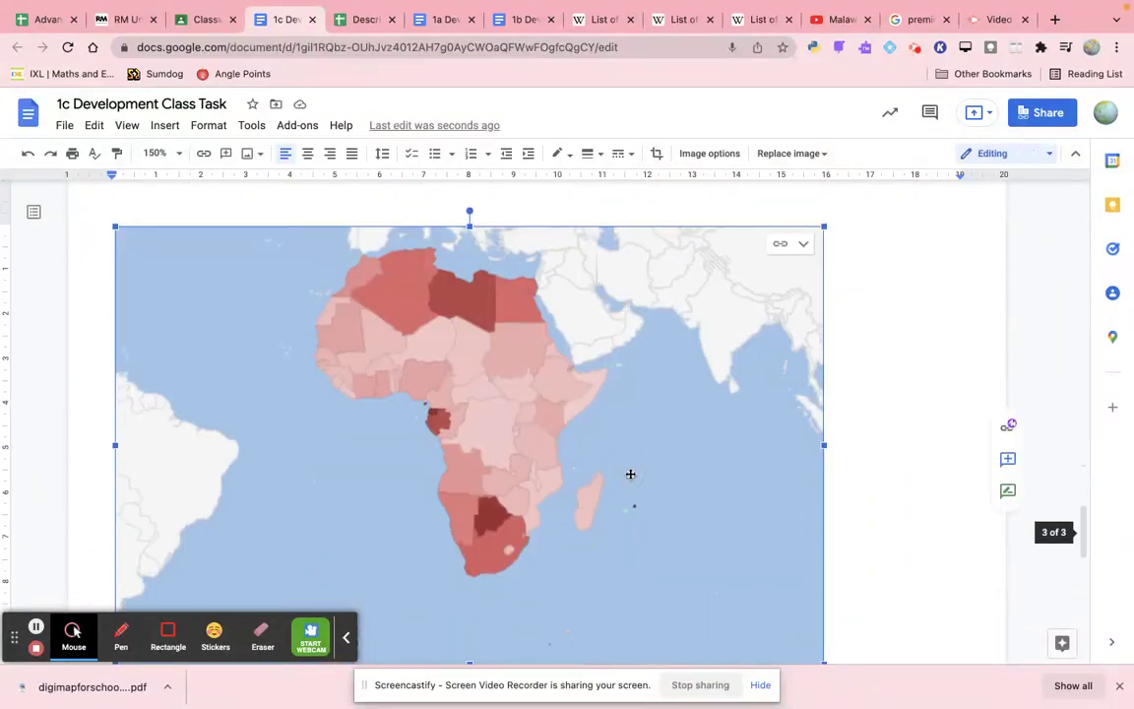
{"action": "scroll", "coordinate": [908, 398], "scroll_direction": "down", "scroll_amount": 2}
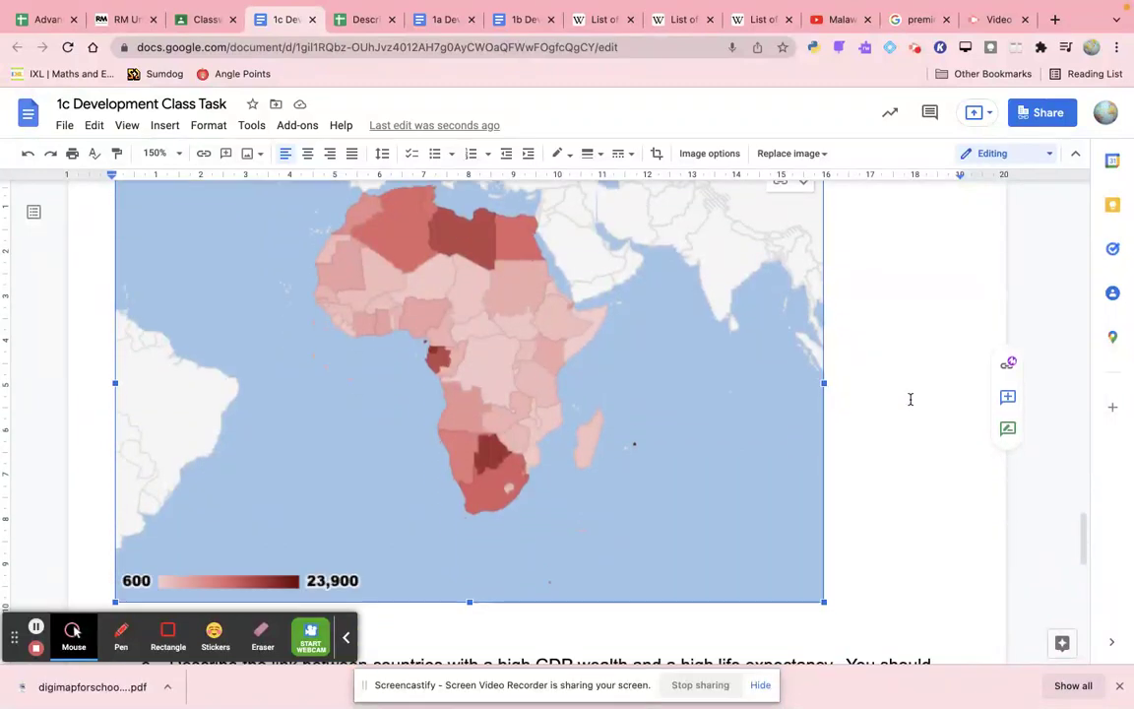
{"action": "scroll", "coordinate": [906, 395], "scroll_direction": "up", "scroll_amount": 4}
{"action": "left_click", "coordinate": [174, 263]}
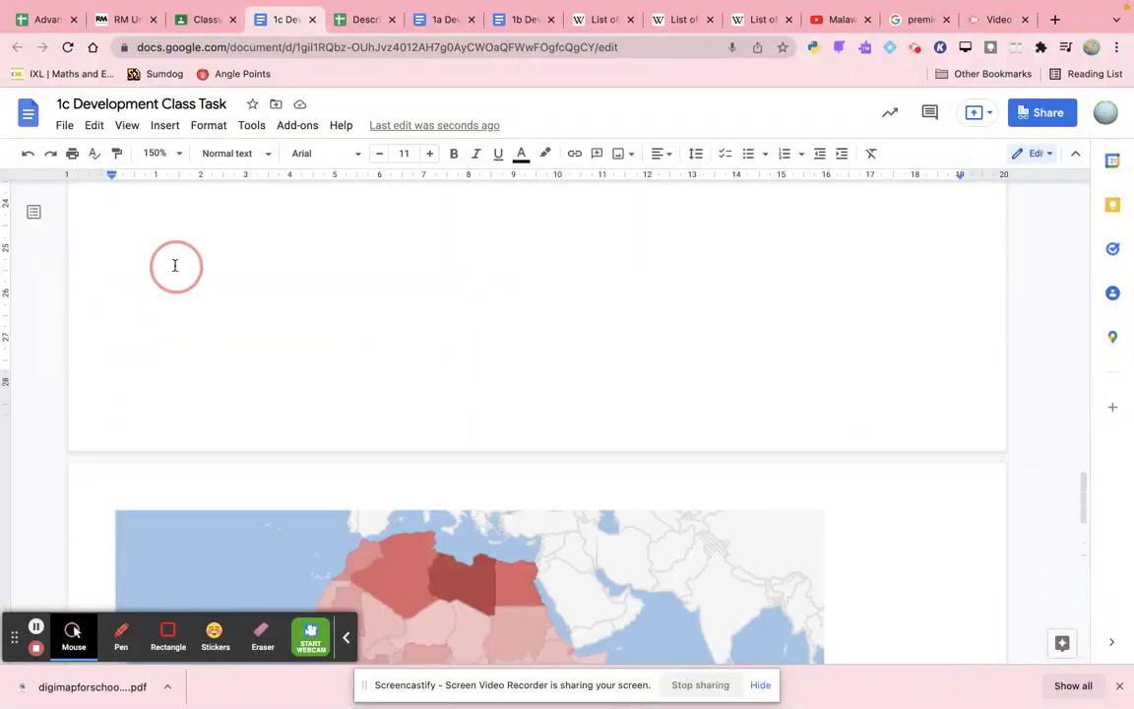
{"action": "left_click", "coordinate": [277, 246]}
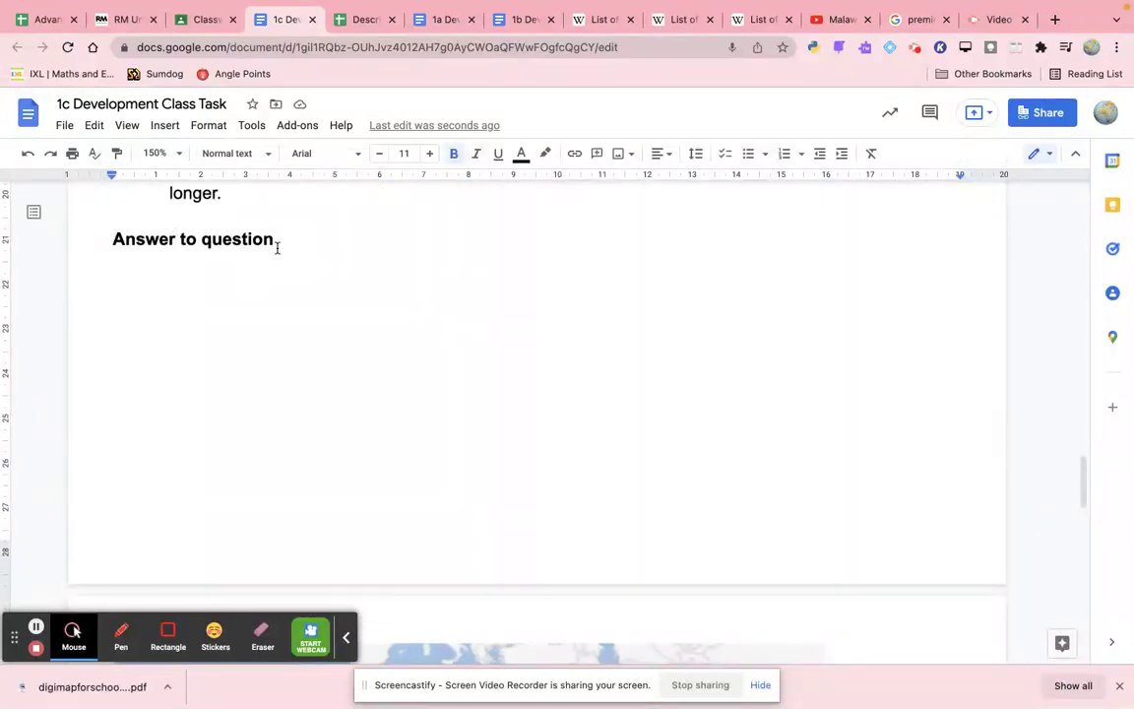
{"action": "key", "text": "Return"}
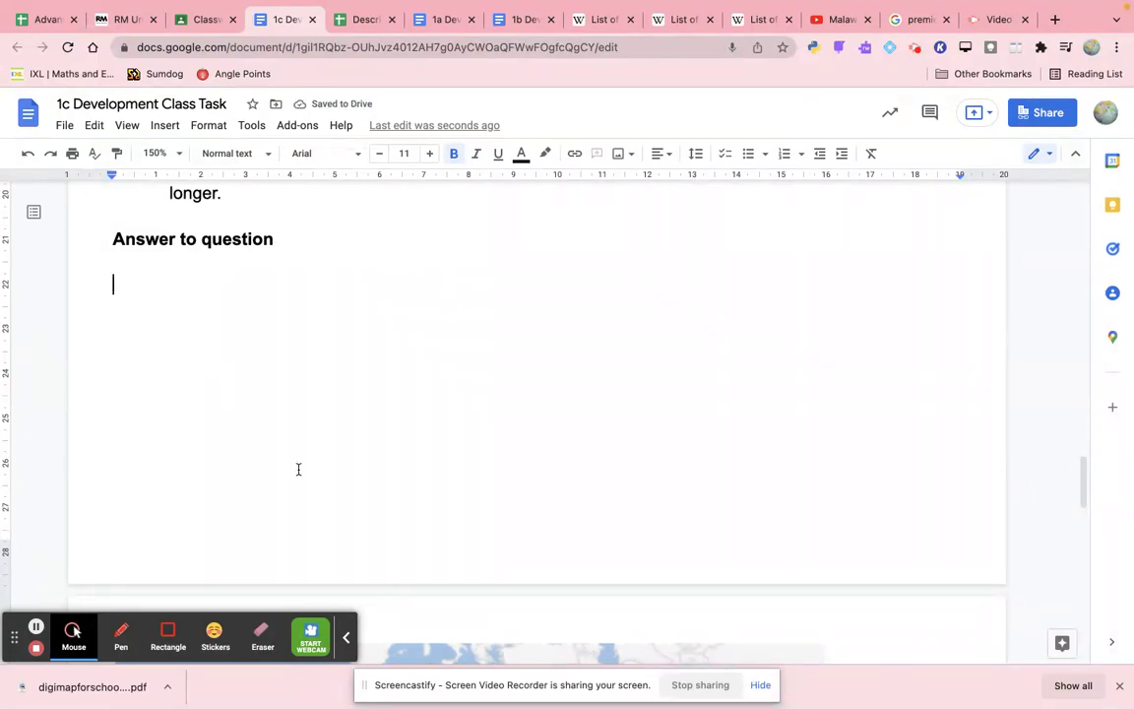
{"action": "scroll", "coordinate": [485, 610], "scroll_direction": "up", "scroll_amount": 2}
{"action": "scroll", "coordinate": [486, 610], "scroll_direction": "down", "scroll_amount": 10}
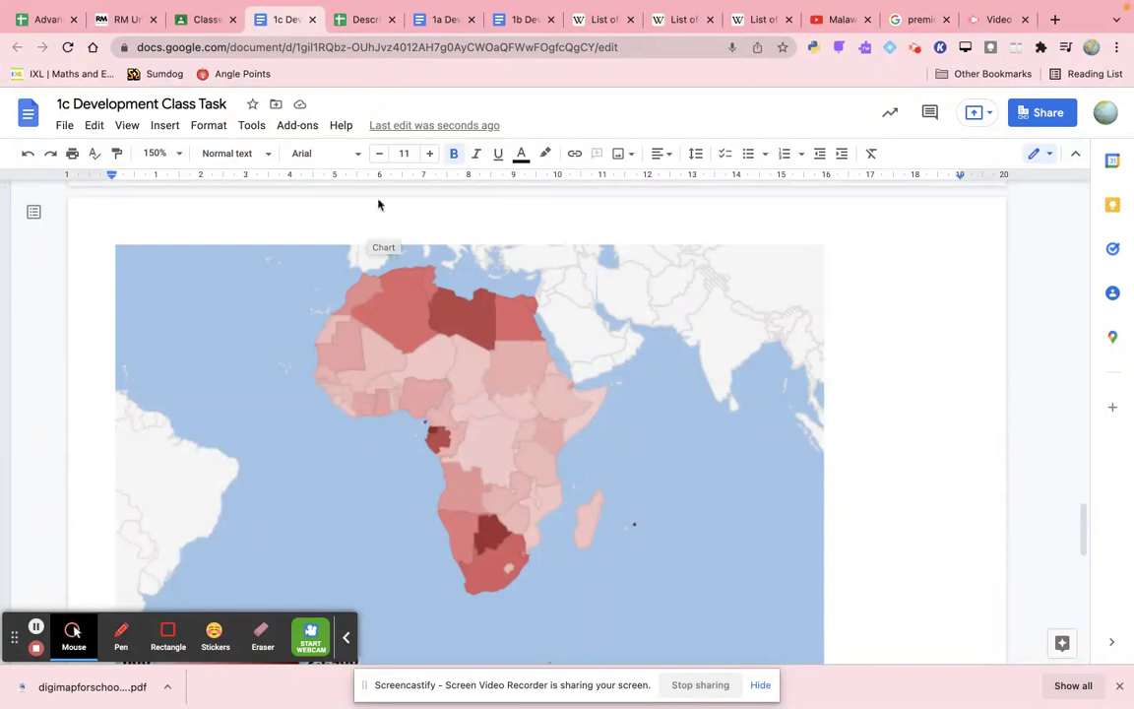
- Return to the Mapping Data spreadsheet and insert a chart from the Country and Life Expectancy data in C1:D52
{"action": "left_click", "coordinate": [366, 19]}
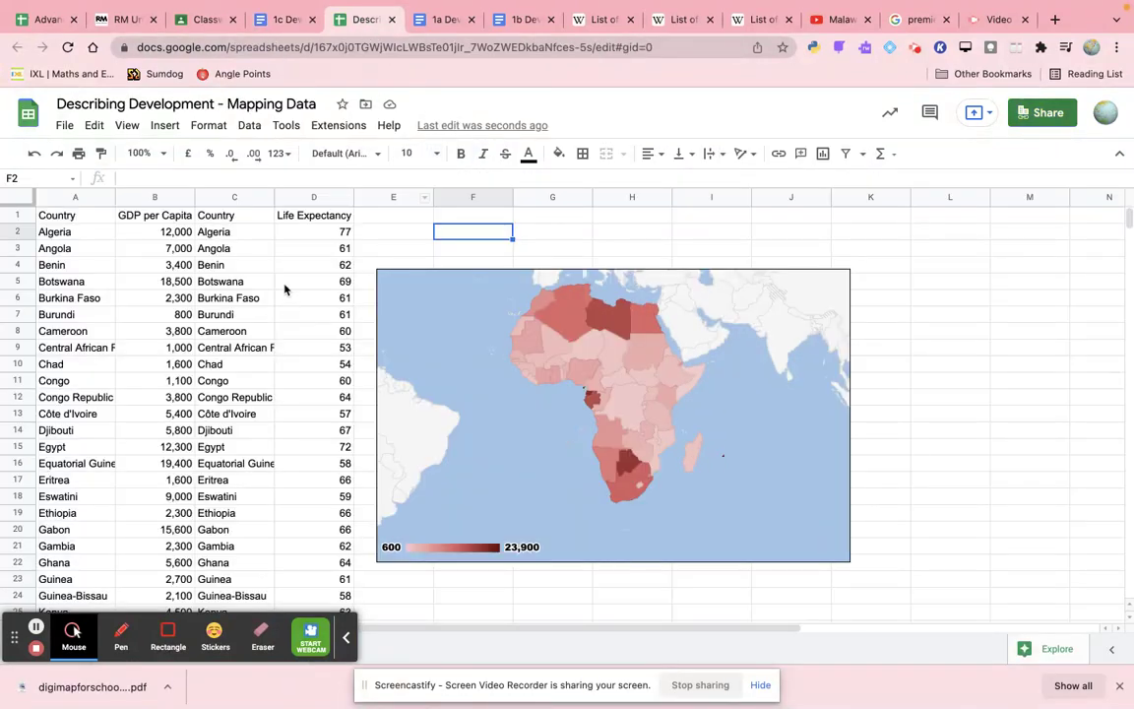
{"action": "left_click", "coordinate": [233, 218]}
{"action": "left_click_drag", "start_coordinate": [254, 222], "coordinate": [298, 468]}
{"action": "scroll", "coordinate": [305, 451], "scroll_direction": "down", "scroll_amount": 6}
{"action": "scroll", "coordinate": [305, 451], "scroll_direction": "down", "scroll_amount": 6}
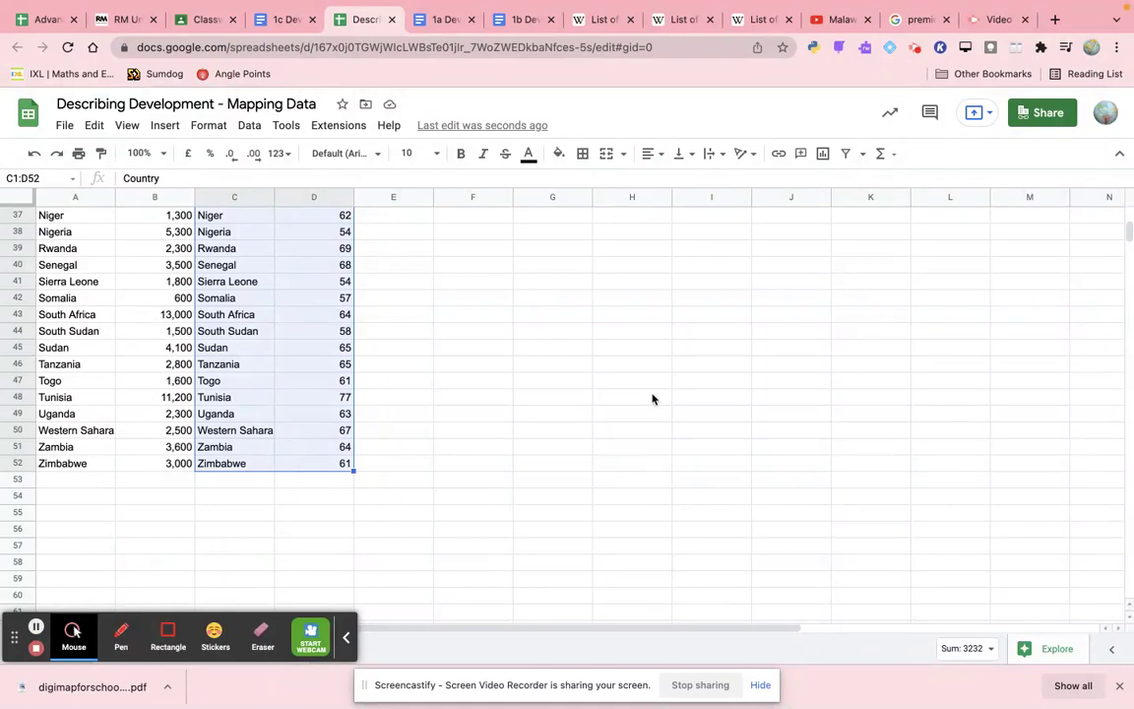
{"action": "scroll", "coordinate": [654, 399], "scroll_direction": "up", "scroll_amount": 10}
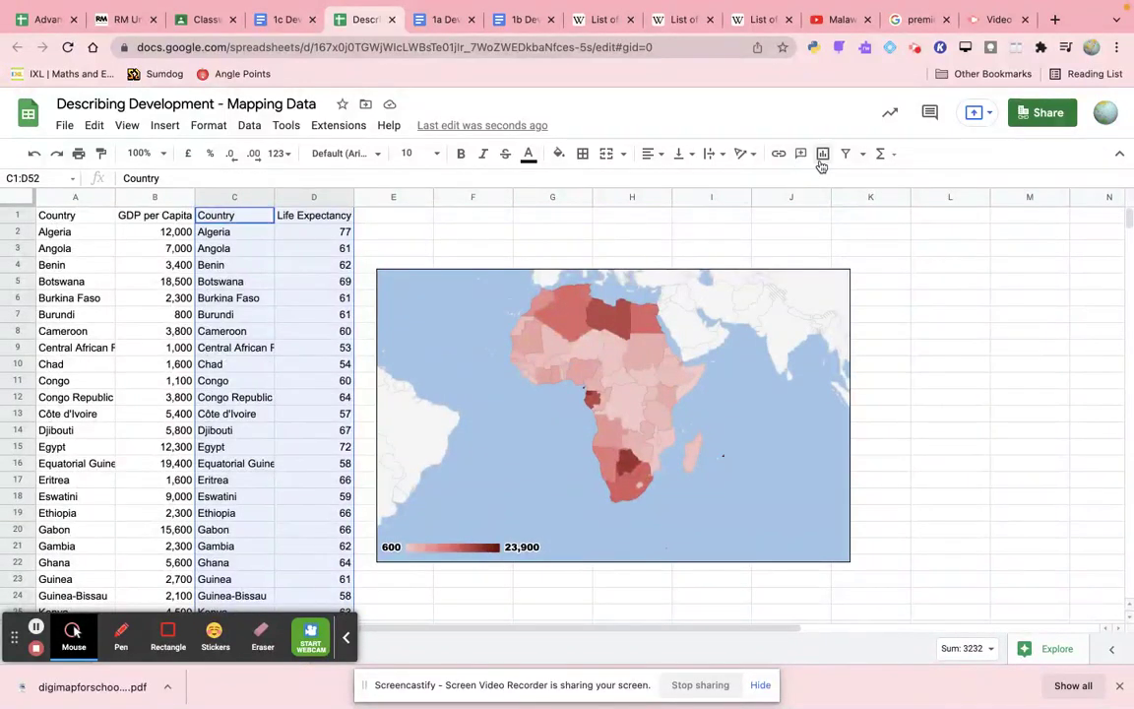
{"action": "left_click", "coordinate": [823, 157]}
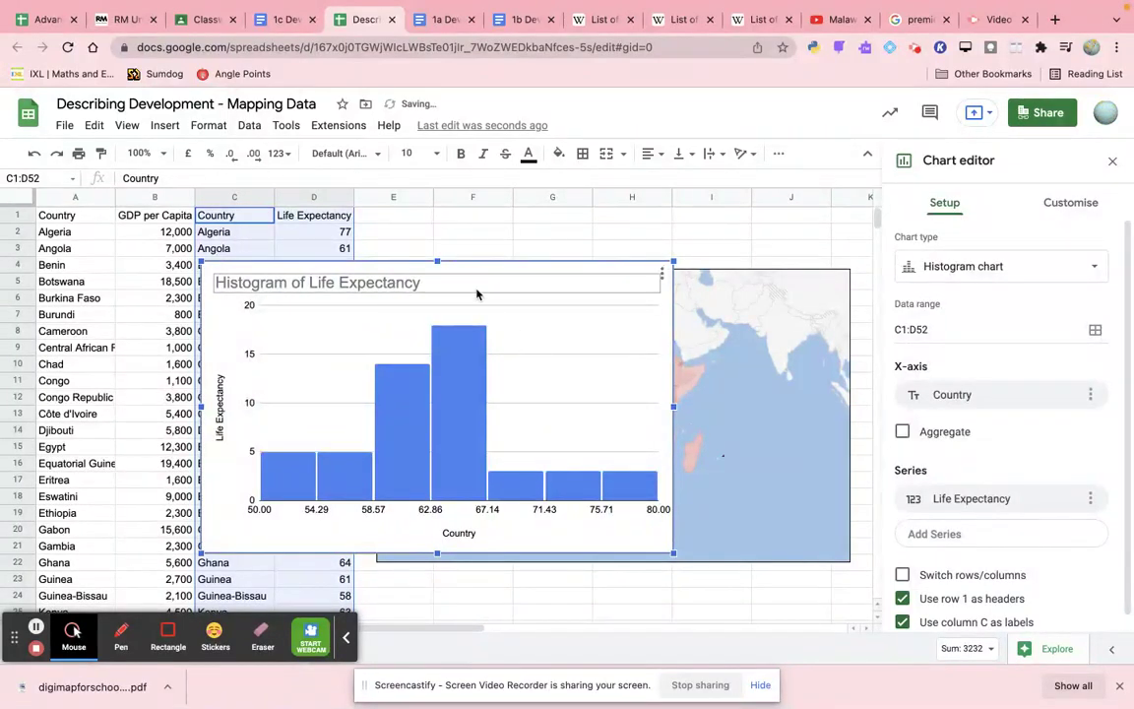
- Change the Life Expectancy chart's type to Geo chart with markers and set its geo region to Africa
{"action": "left_click", "coordinate": [941, 268]}
{"action": "scroll", "coordinate": [972, 440], "scroll_direction": "down", "scroll_amount": 10}
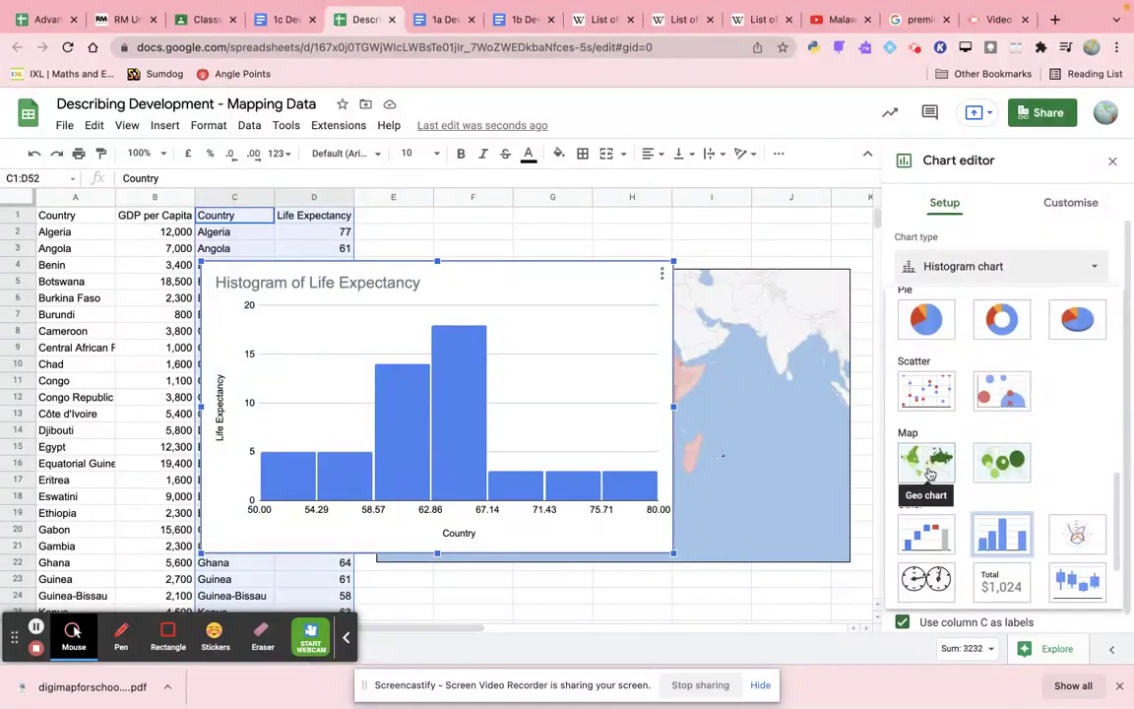
{"action": "left_click", "coordinate": [993, 466]}
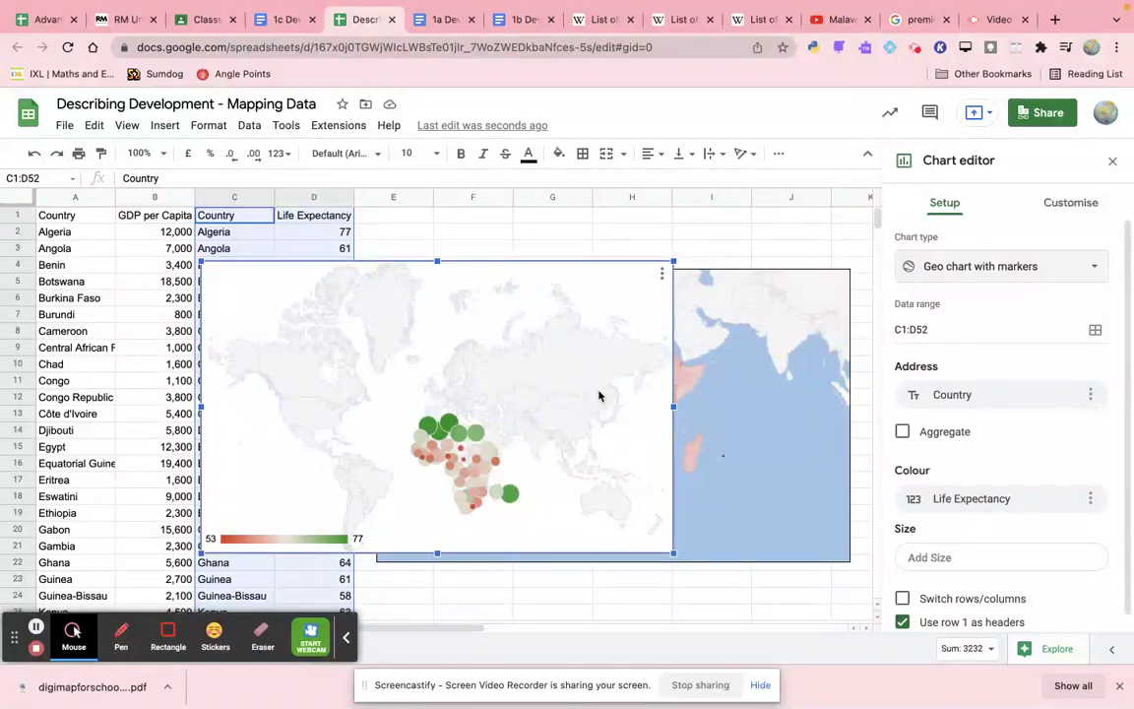
{"action": "left_click", "coordinate": [1070, 207]}
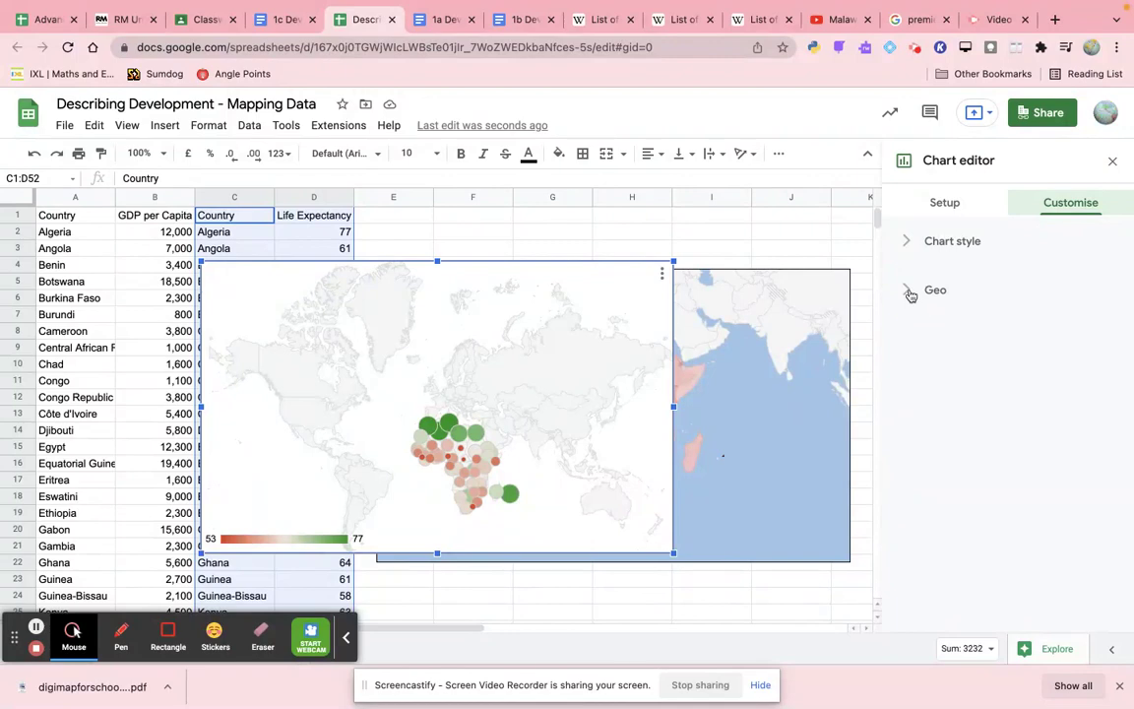
{"action": "left_click", "coordinate": [911, 292]}
{"action": "left_click", "coordinate": [918, 354]}
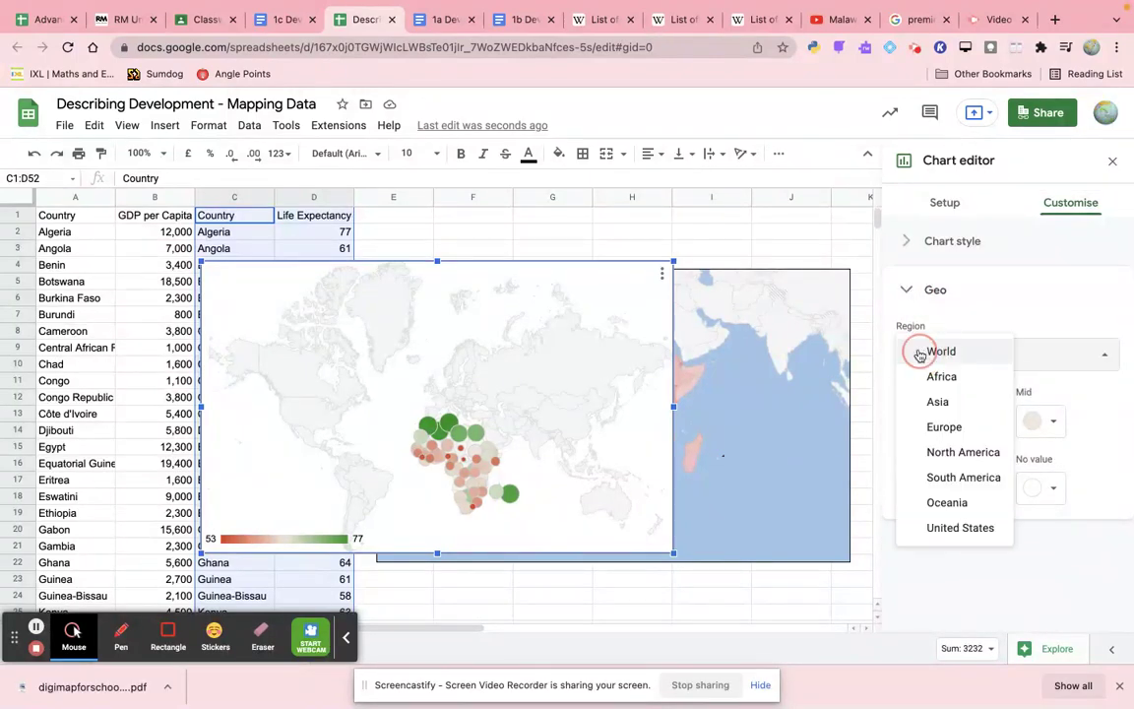
{"action": "left_click", "coordinate": [933, 377]}
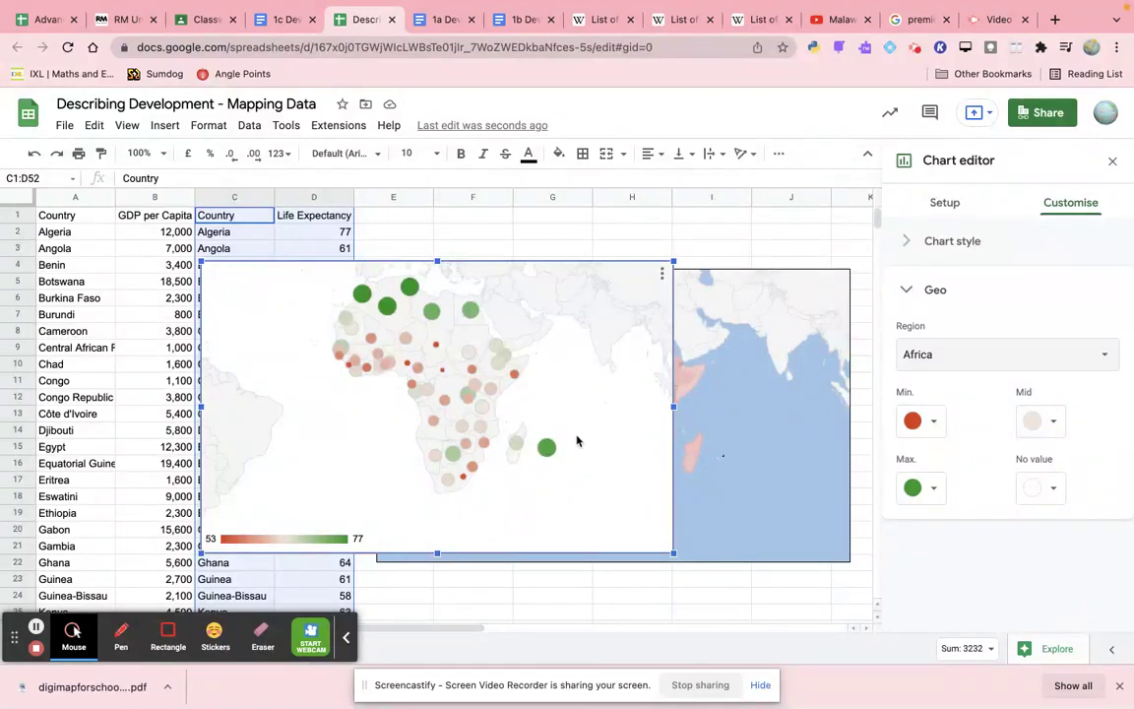
- Inspect the life expectancy markers for Tunisia, Morocco, Chad and the Central African Republic on the map
{"action": "mouse_move", "coordinate": [414, 293]}
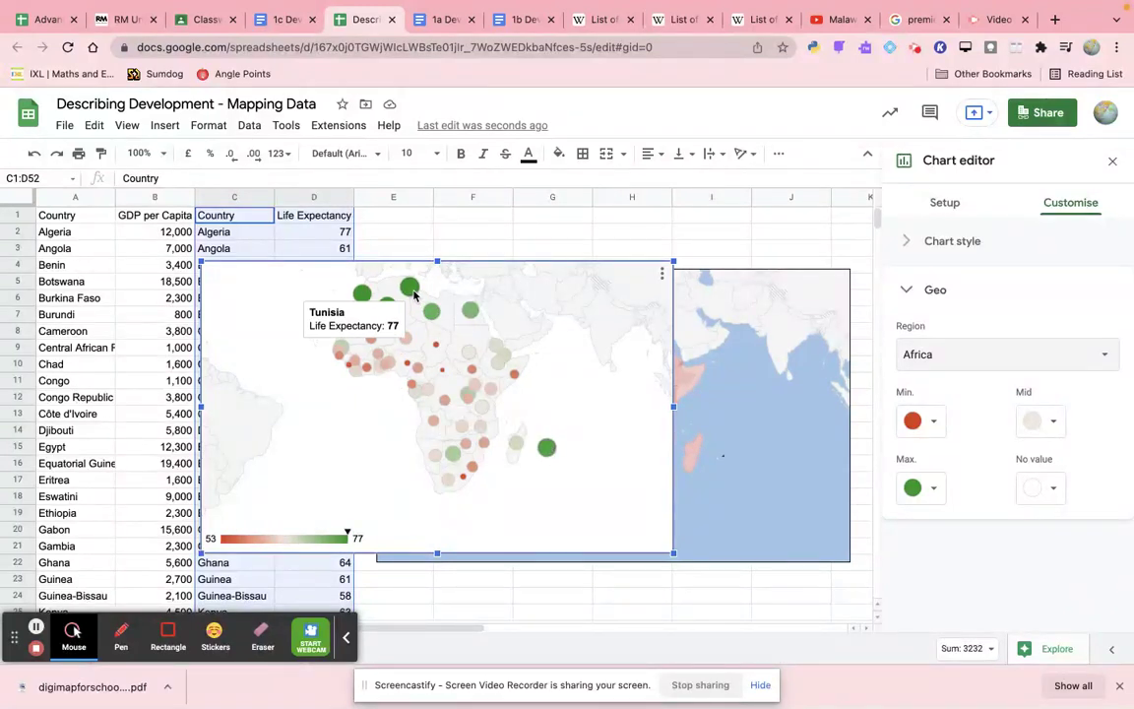
{"action": "mouse_move", "coordinate": [362, 296]}
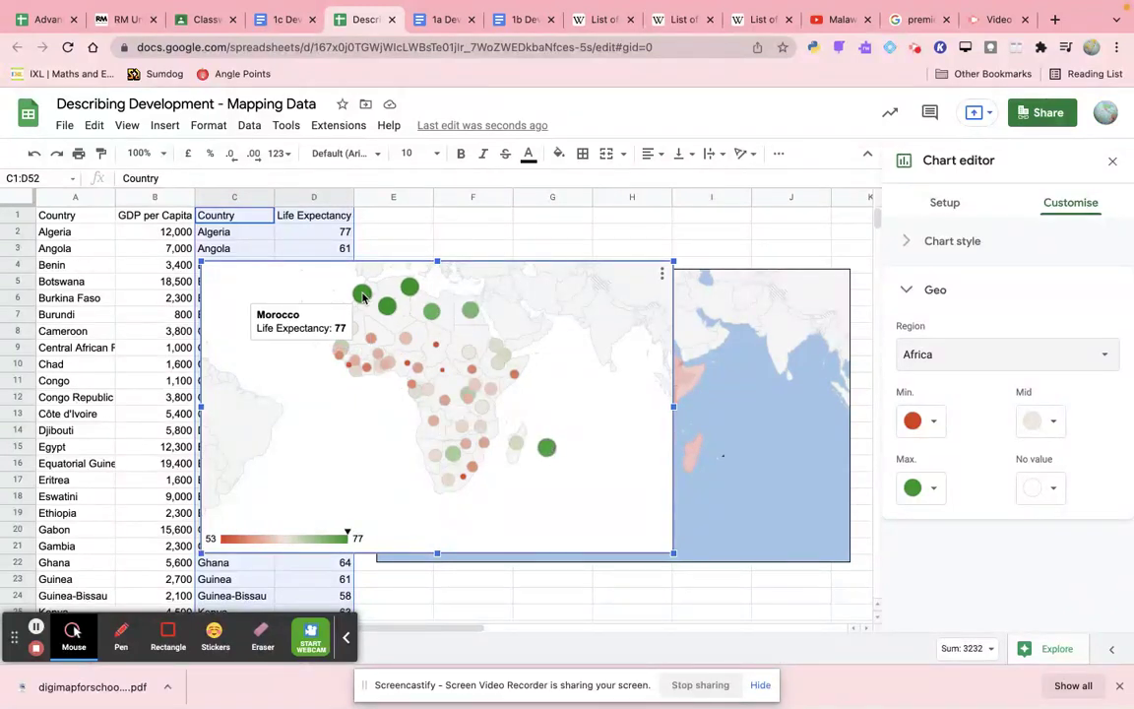
{"action": "mouse_move", "coordinate": [435, 347]}
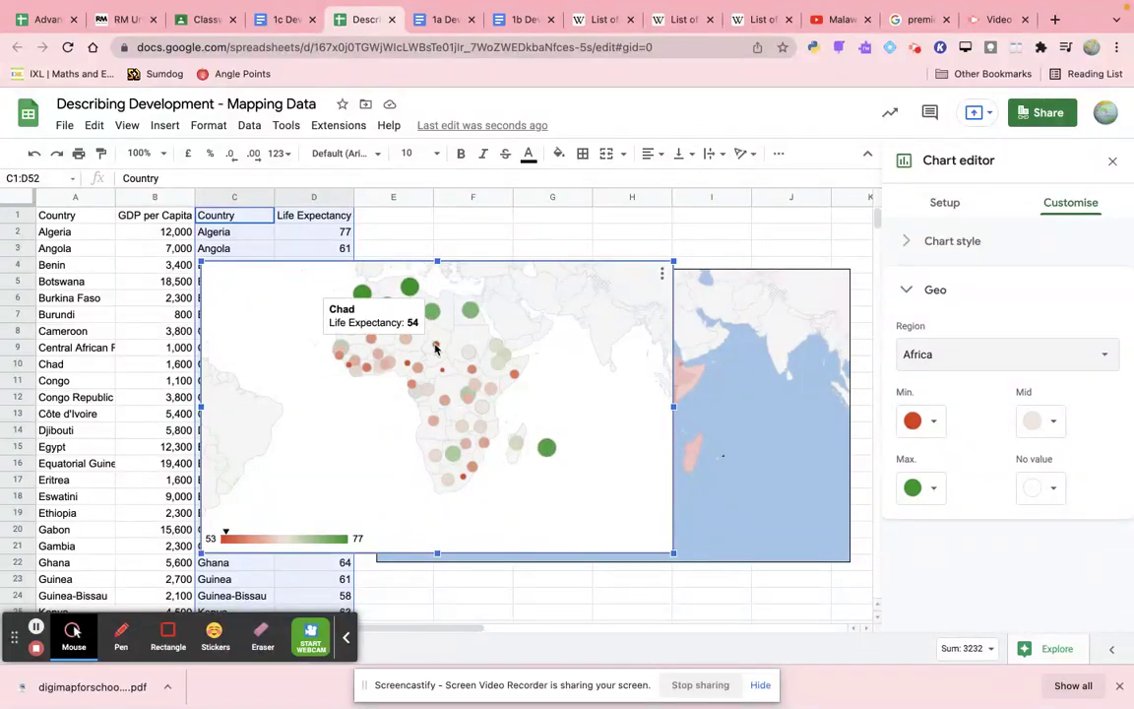
{"action": "mouse_move", "coordinate": [441, 374]}
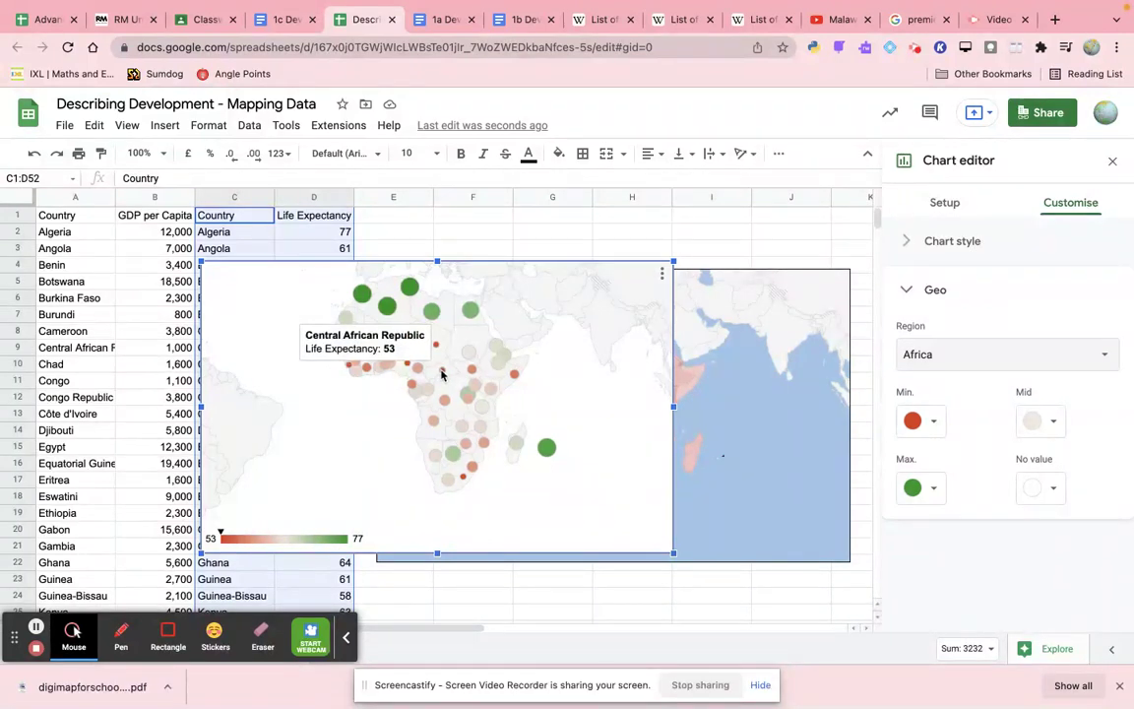
- Set the Life Expectancy chart's background colour to light blue and its font to Serif
{"action": "left_click", "coordinate": [910, 250]}
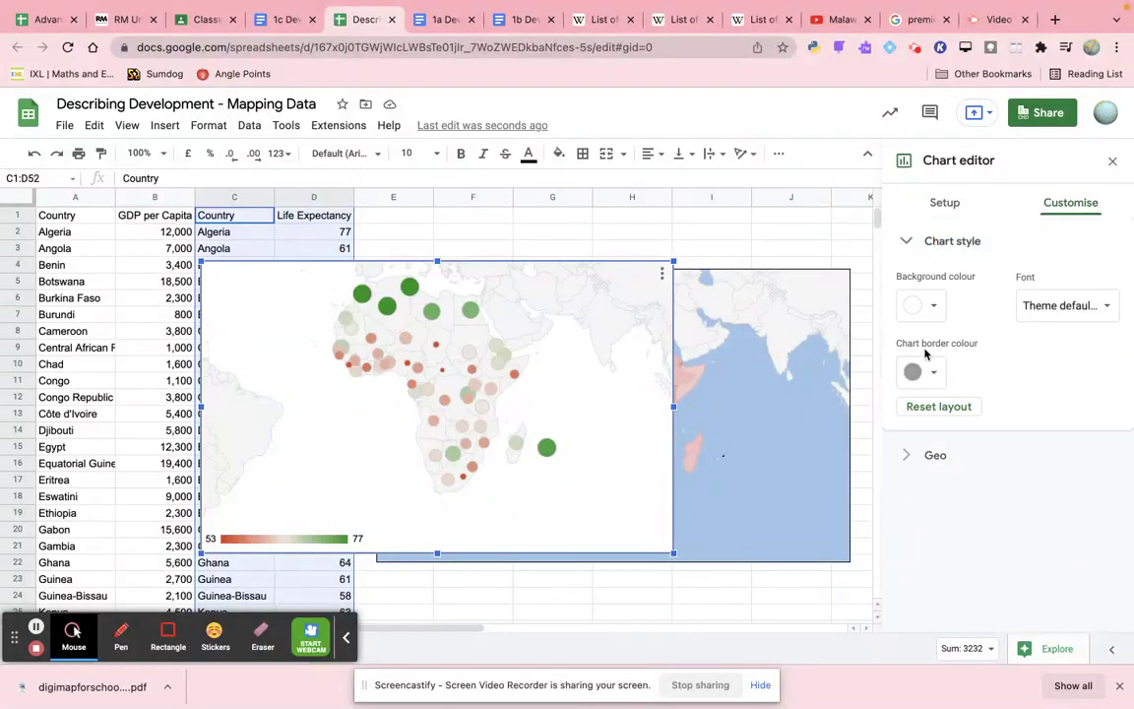
{"action": "left_click", "coordinate": [932, 305]}
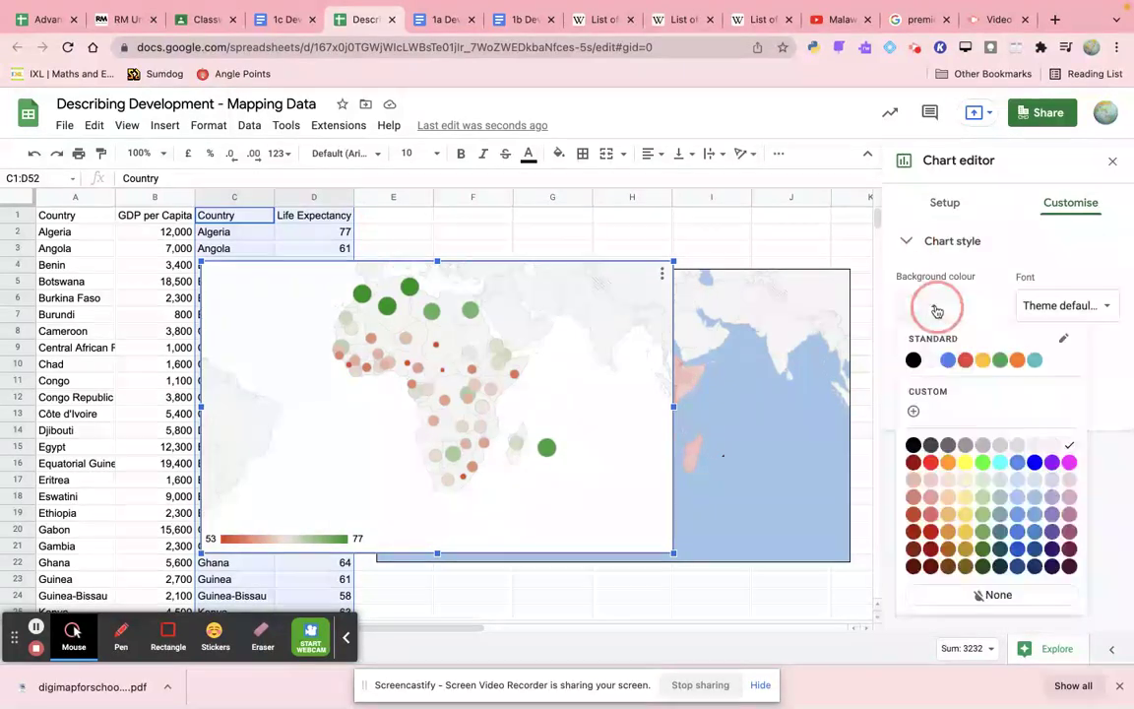
{"action": "left_click", "coordinate": [1034, 481]}
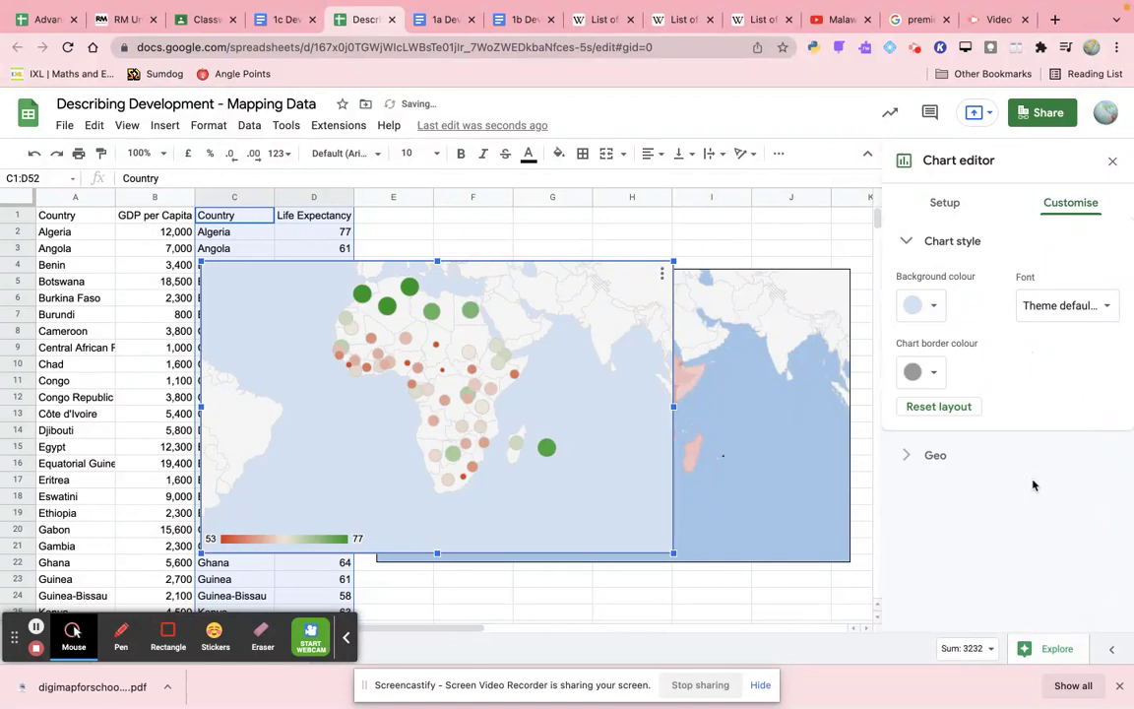
{"action": "left_click", "coordinate": [1088, 305]}
{"action": "left_click", "coordinate": [1077, 382]}
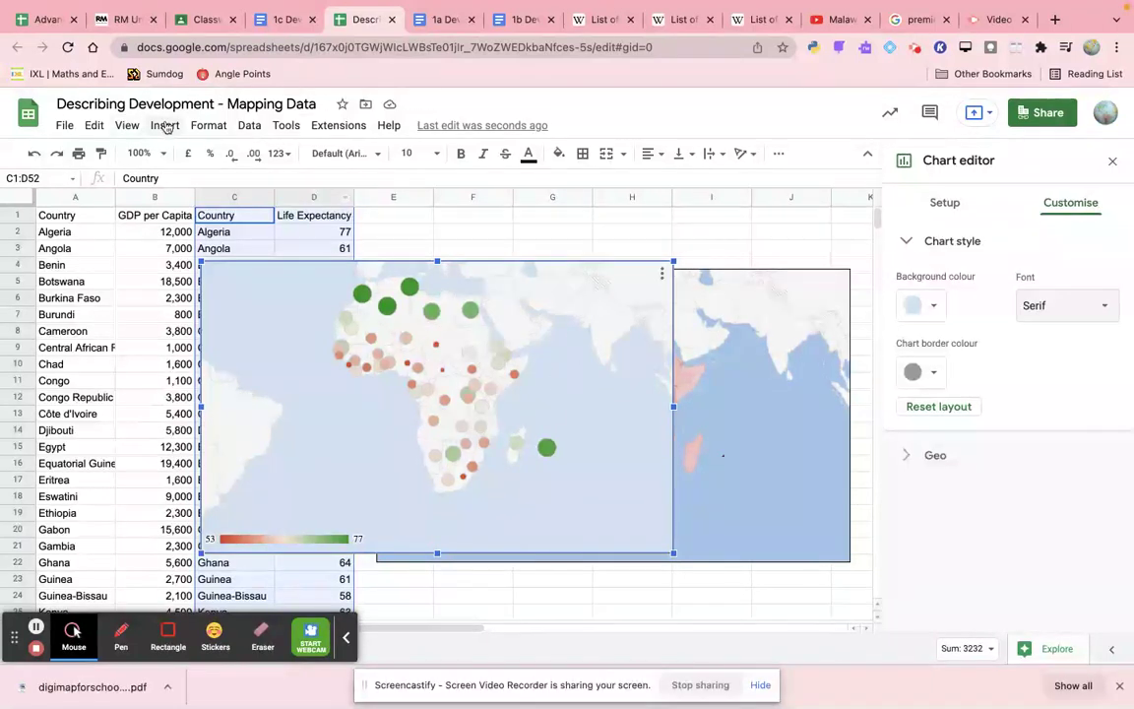
- Copy the Life Expectancy map and add a blank line below the GDP map in the 1c Development Class Task document
{"action": "left_click", "coordinate": [96, 127]}
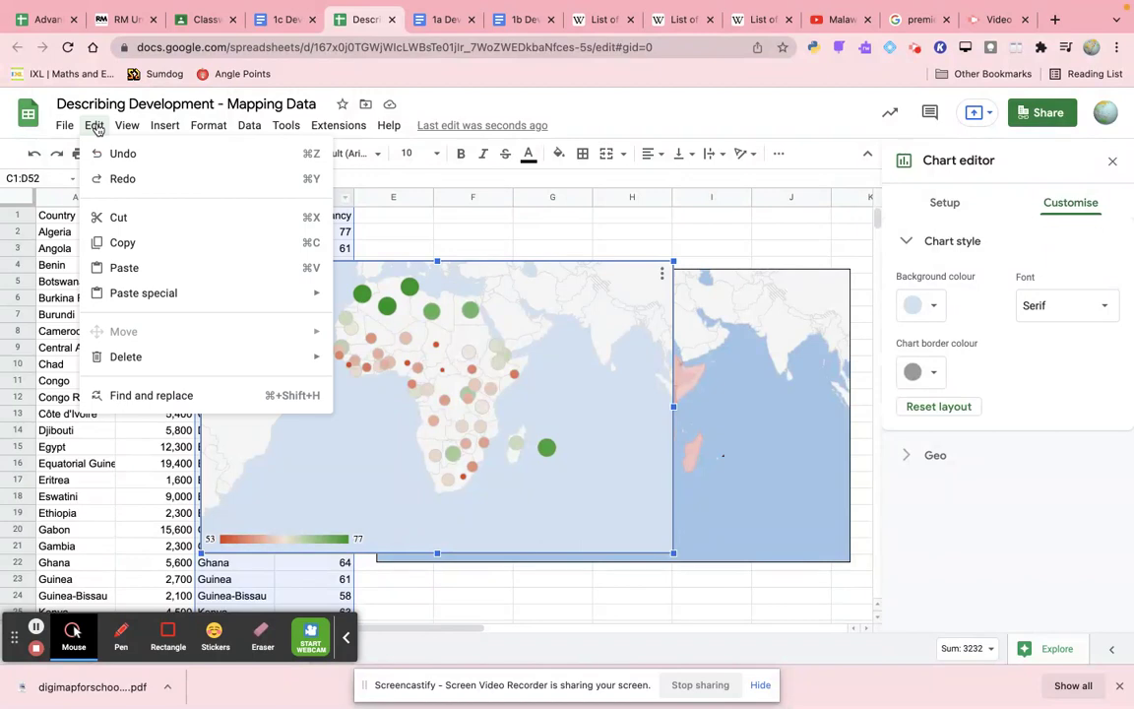
{"action": "left_click", "coordinate": [122, 242]}
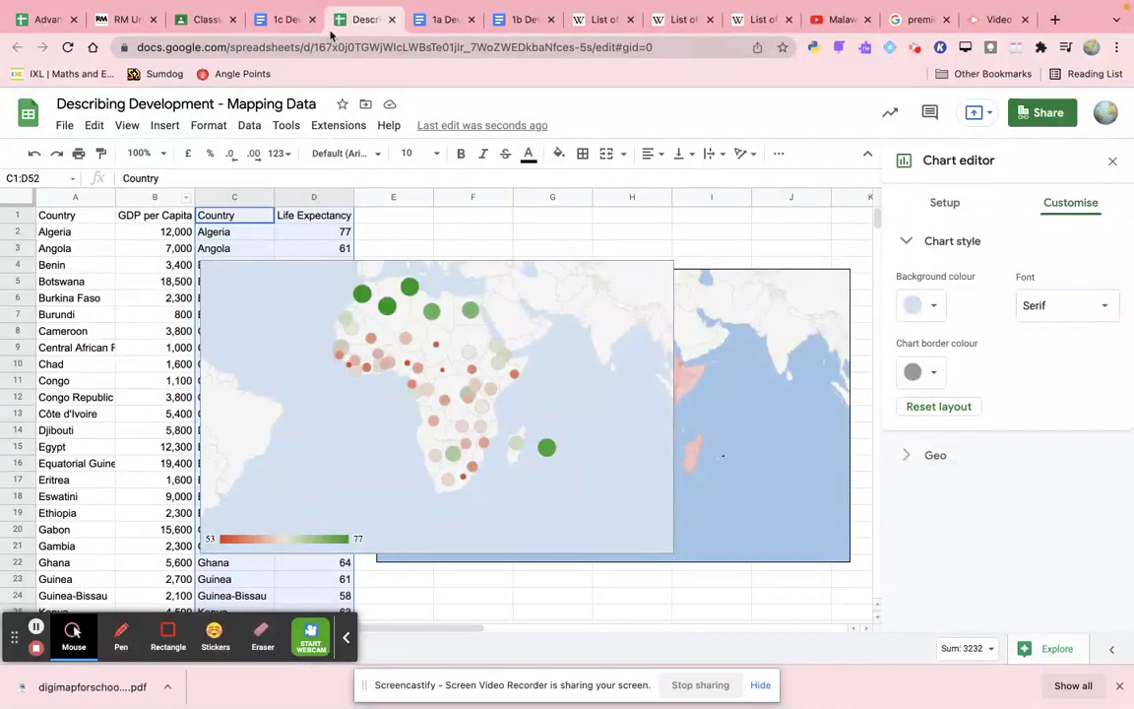
{"action": "left_click", "coordinate": [288, 21]}
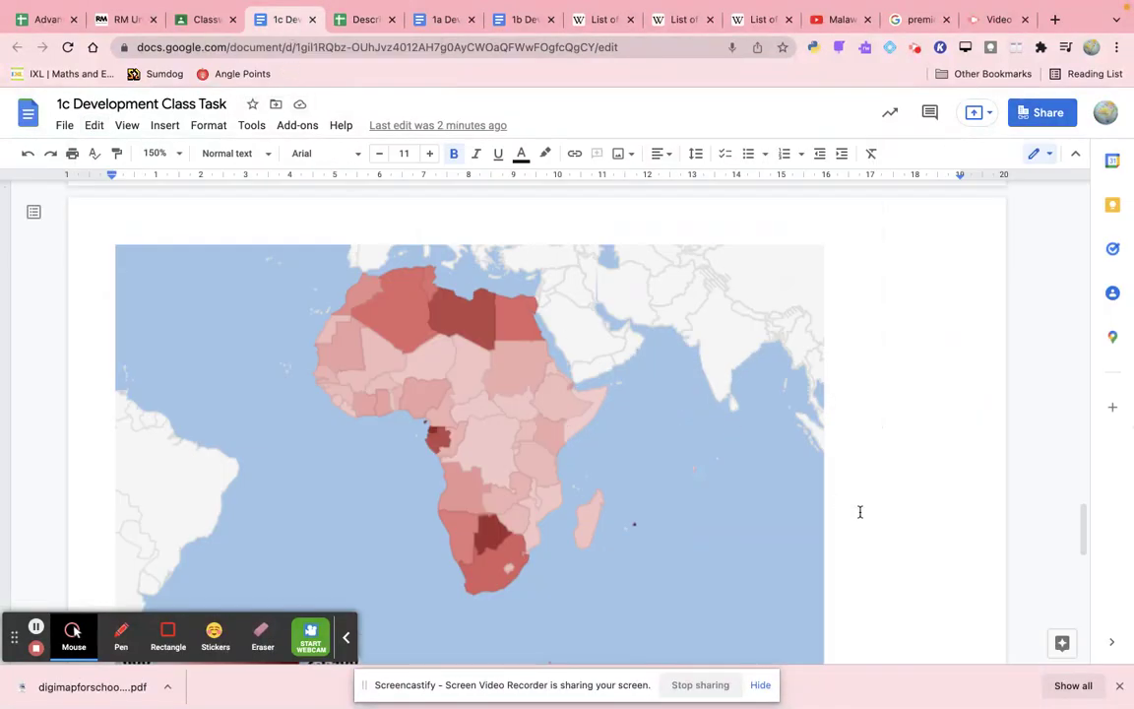
{"action": "scroll", "coordinate": [858, 509], "scroll_direction": "down", "scroll_amount": 5}
{"action": "scroll", "coordinate": [849, 433], "scroll_direction": "up", "scroll_amount": 1}
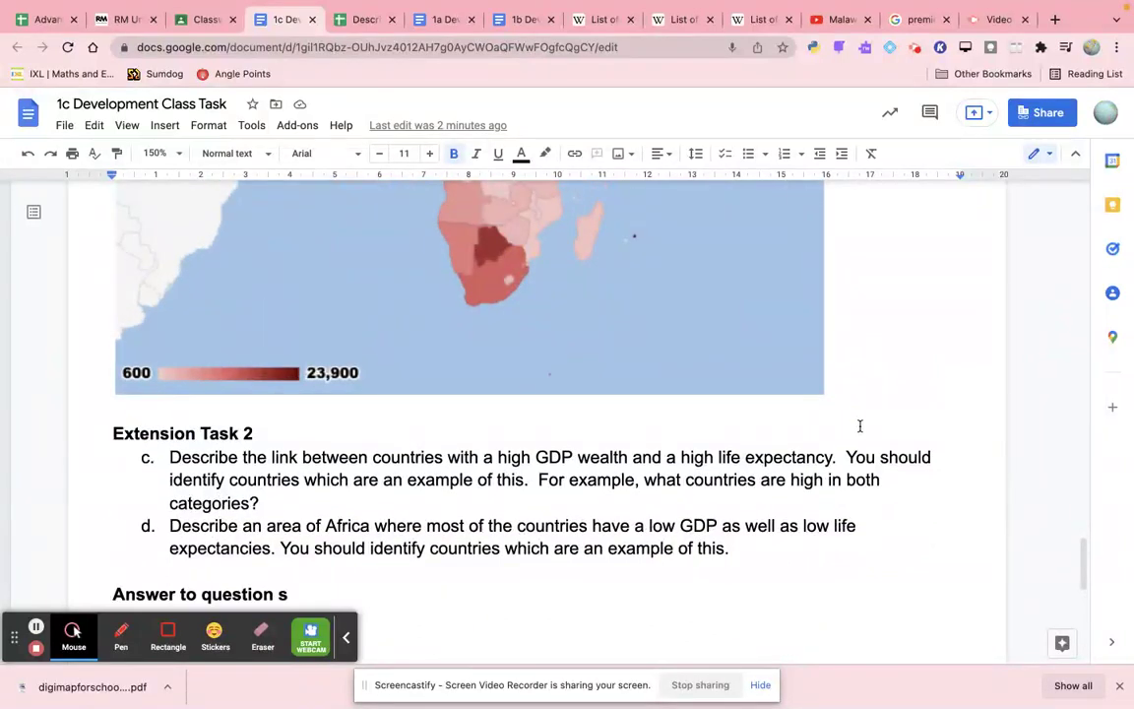
{"action": "scroll", "coordinate": [844, 384], "scroll_direction": "up", "scroll_amount": 4}
{"action": "left_click", "coordinate": [859, 591]}
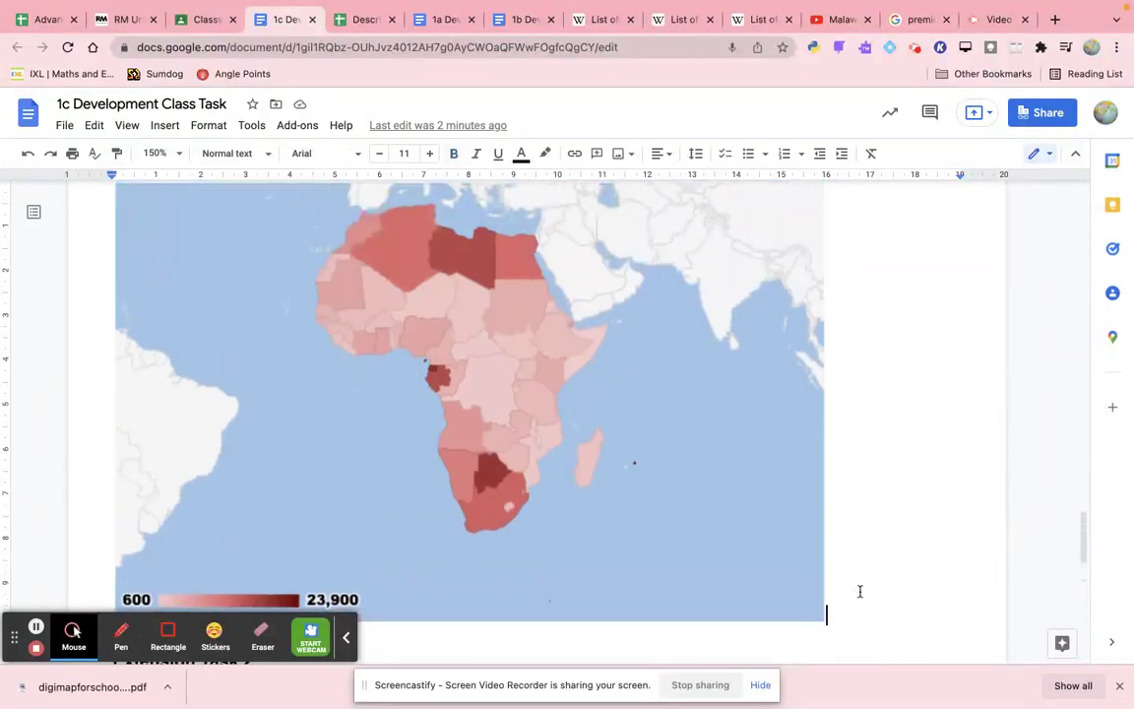
{"action": "key", "text": "Return"}
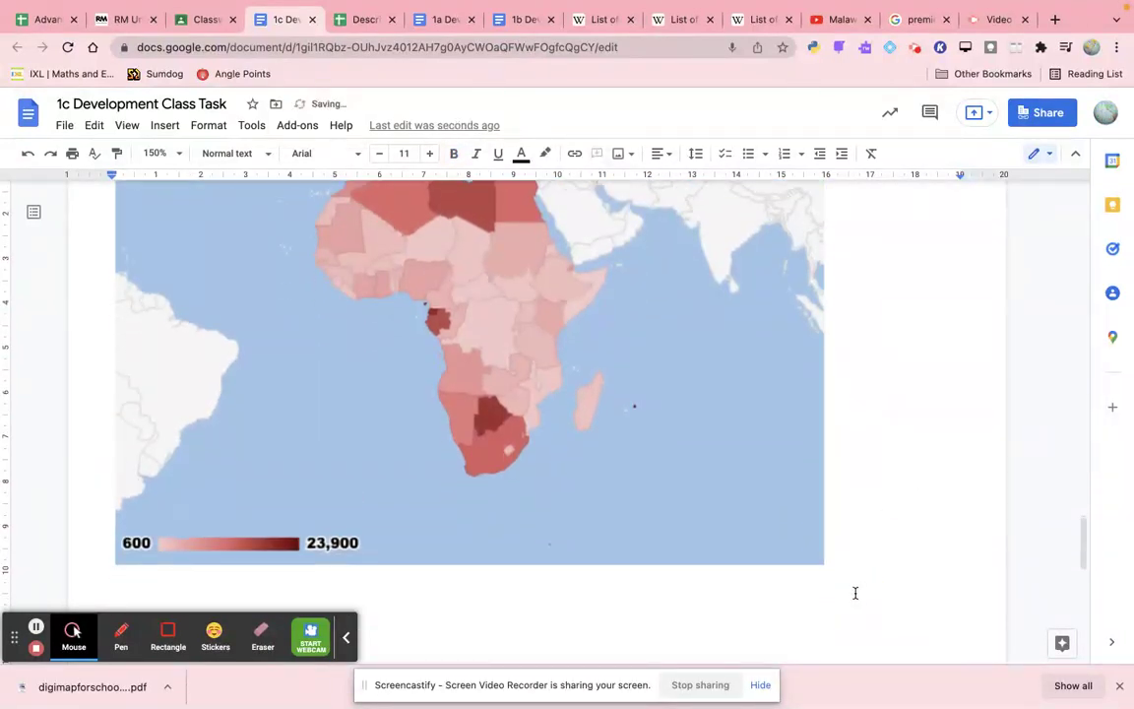
- Paste the Life Expectancy map between the GDP map and Extension Task 2, linked to the spreadsheet
{"action": "scroll", "coordinate": [825, 574], "scroll_direction": "down", "scroll_amount": 4}
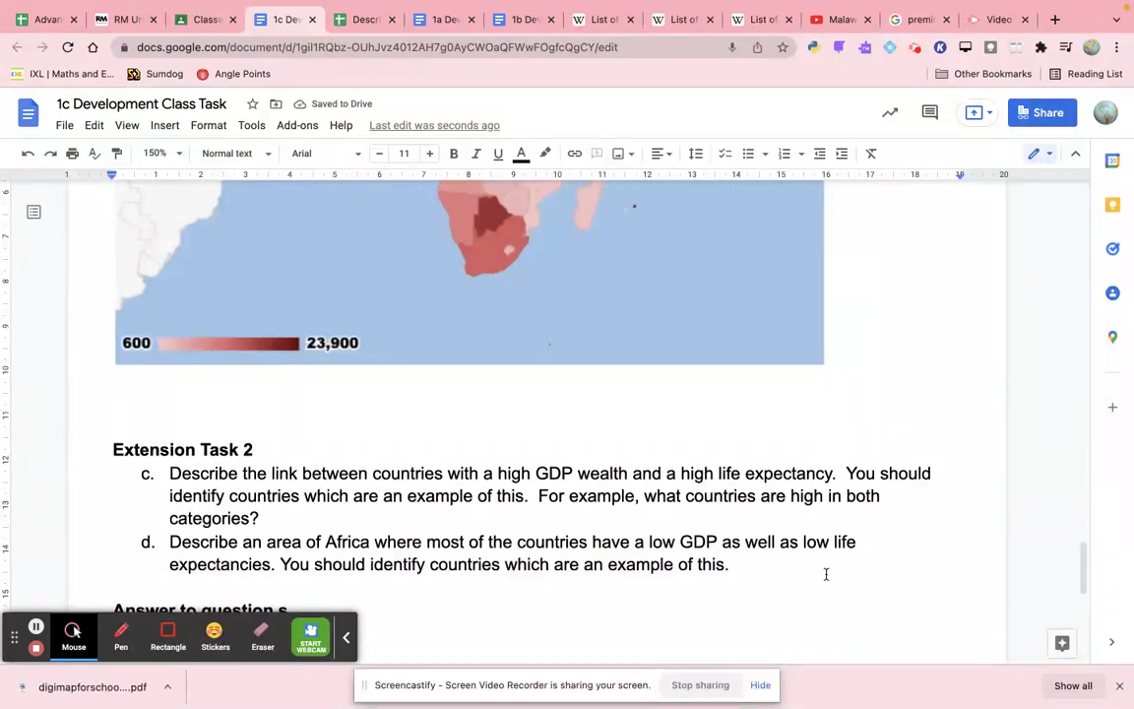
{"action": "key", "text": "super+v"}
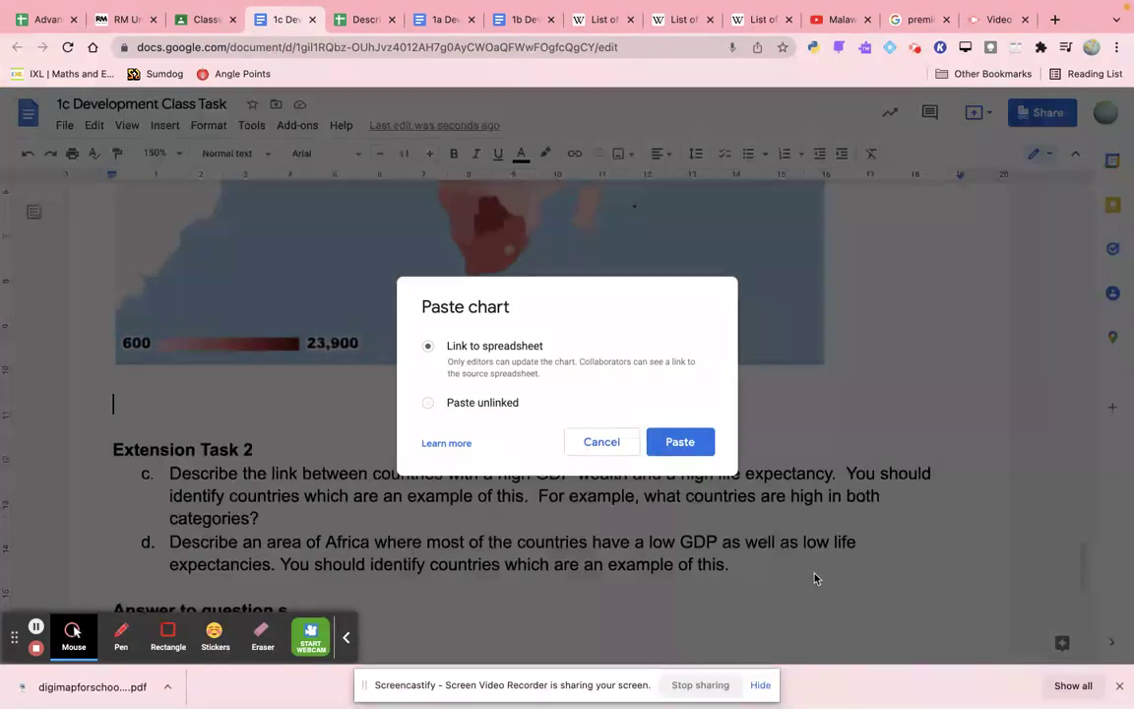
{"action": "left_click", "coordinate": [681, 443]}
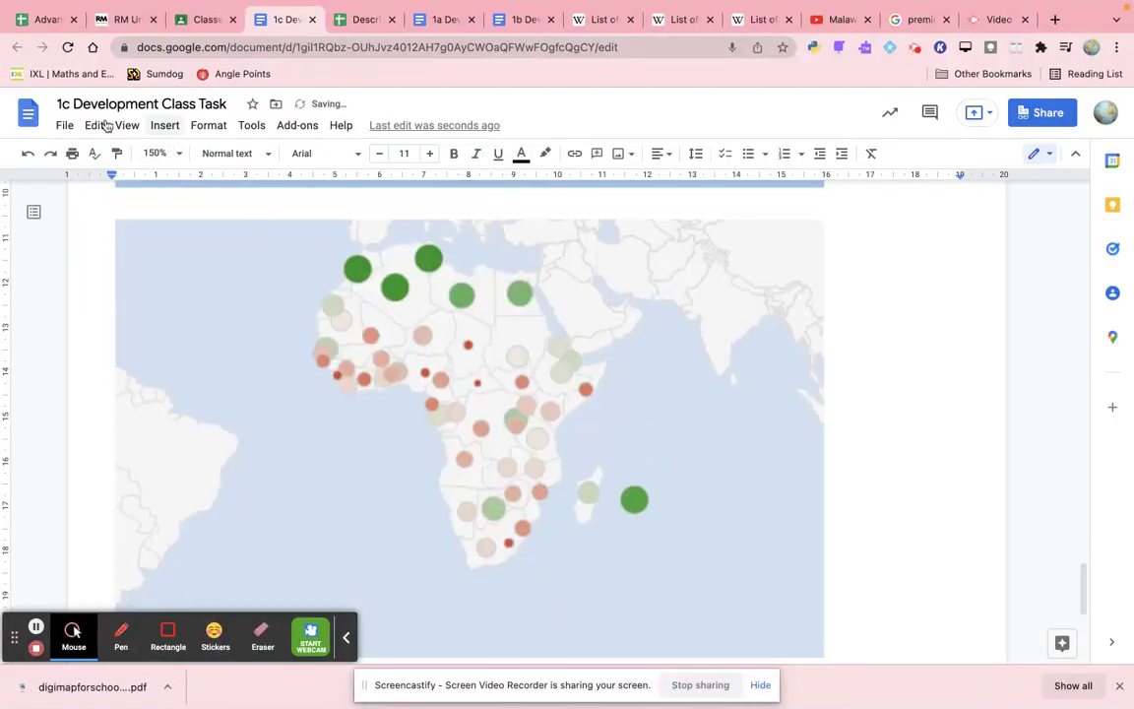
{"action": "left_click", "coordinate": [93, 125]}
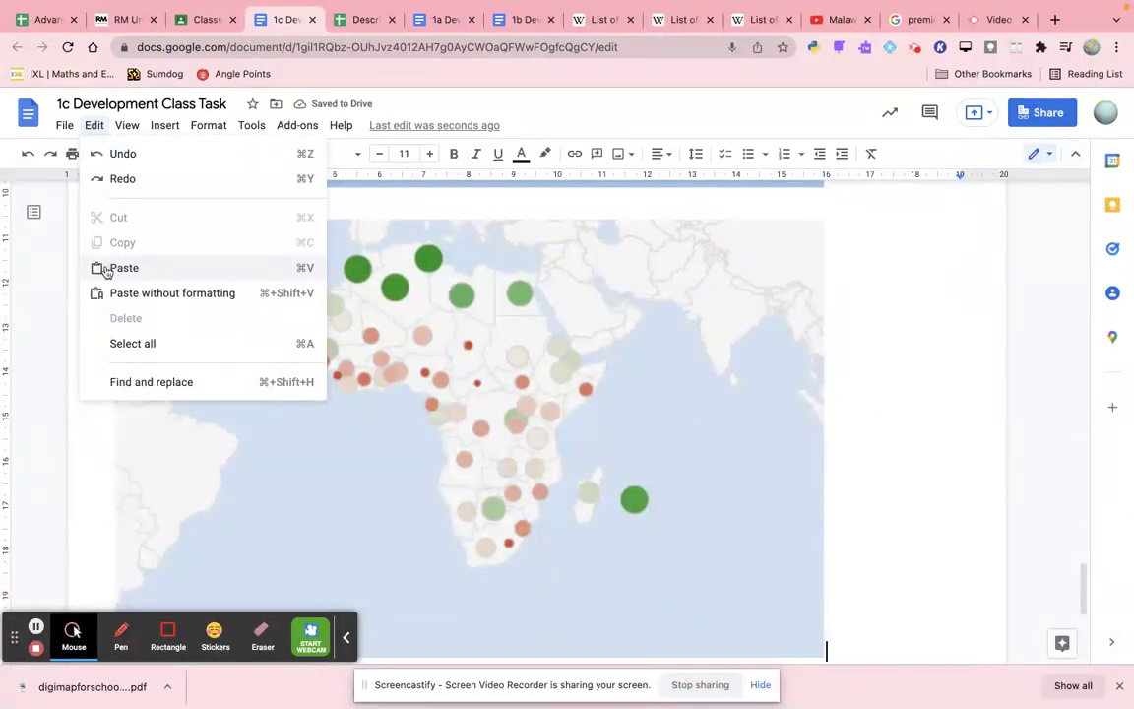
{"action": "left_click", "coordinate": [806, 470]}
- Shrink the GDP map in the document proportionally to about half its width
{"action": "left_click", "coordinate": [778, 470]}
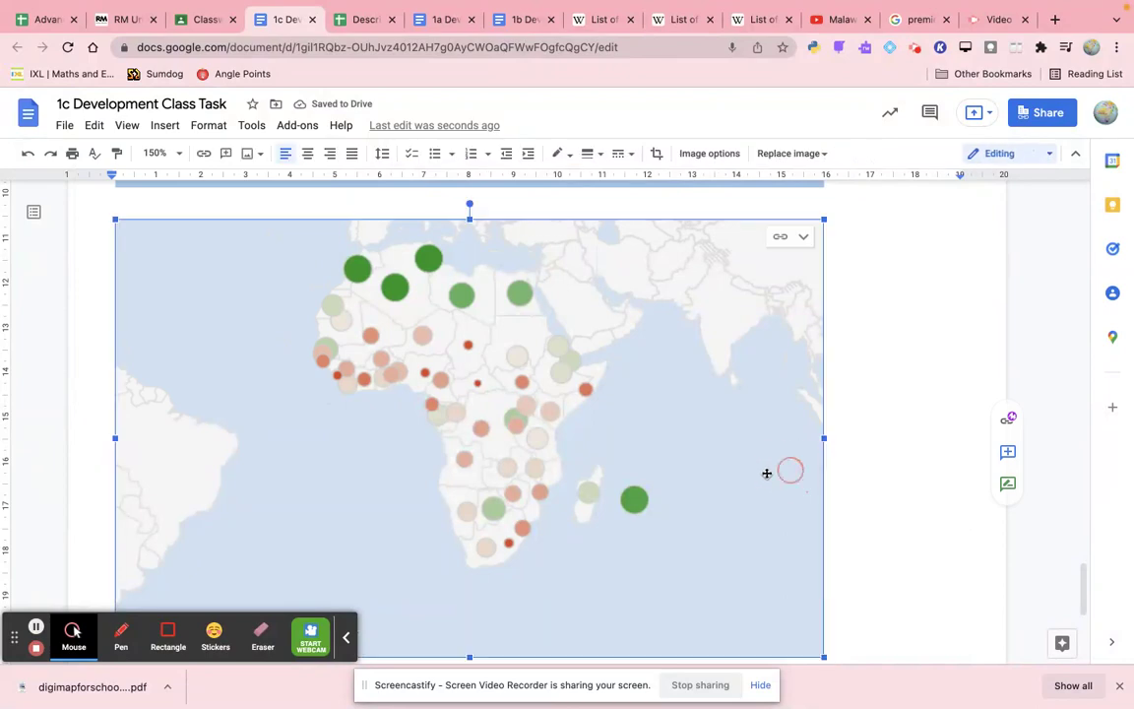
{"action": "scroll", "coordinate": [764, 471], "scroll_direction": "down", "scroll_amount": 2}
{"action": "scroll", "coordinate": [765, 471], "scroll_direction": "up", "scroll_amount": 5}
{"action": "left_click", "coordinate": [764, 470]}
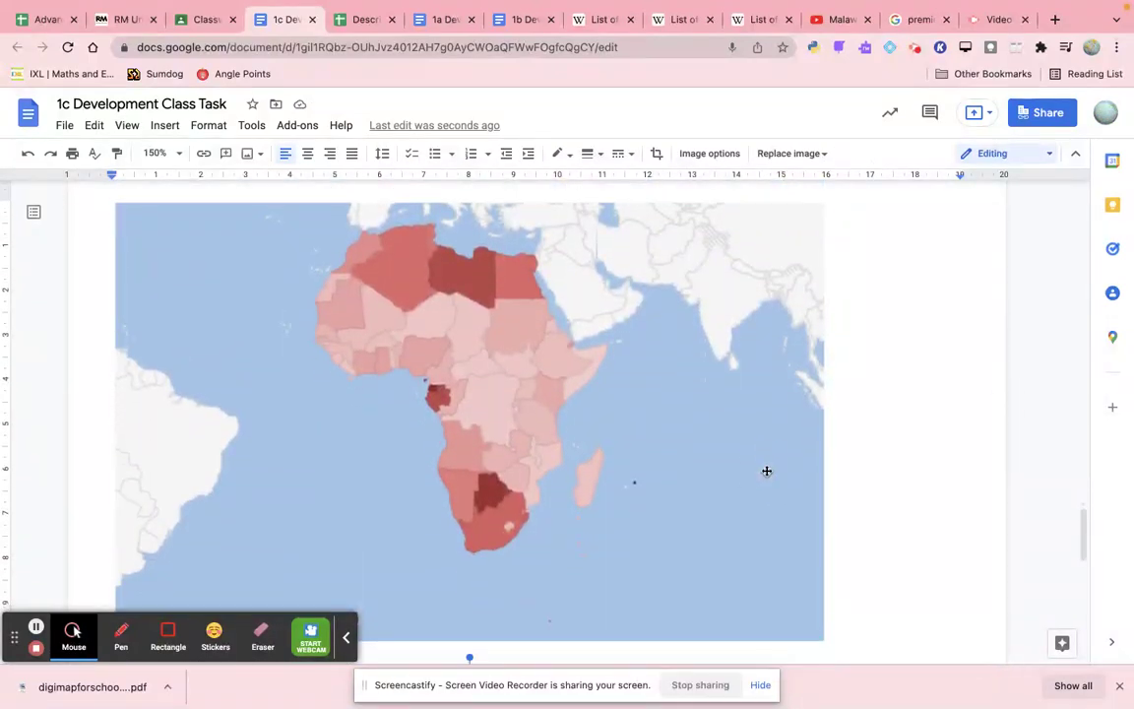
{"action": "left_click_drag", "start_coordinate": [825, 641], "coordinate": [461, 385]}
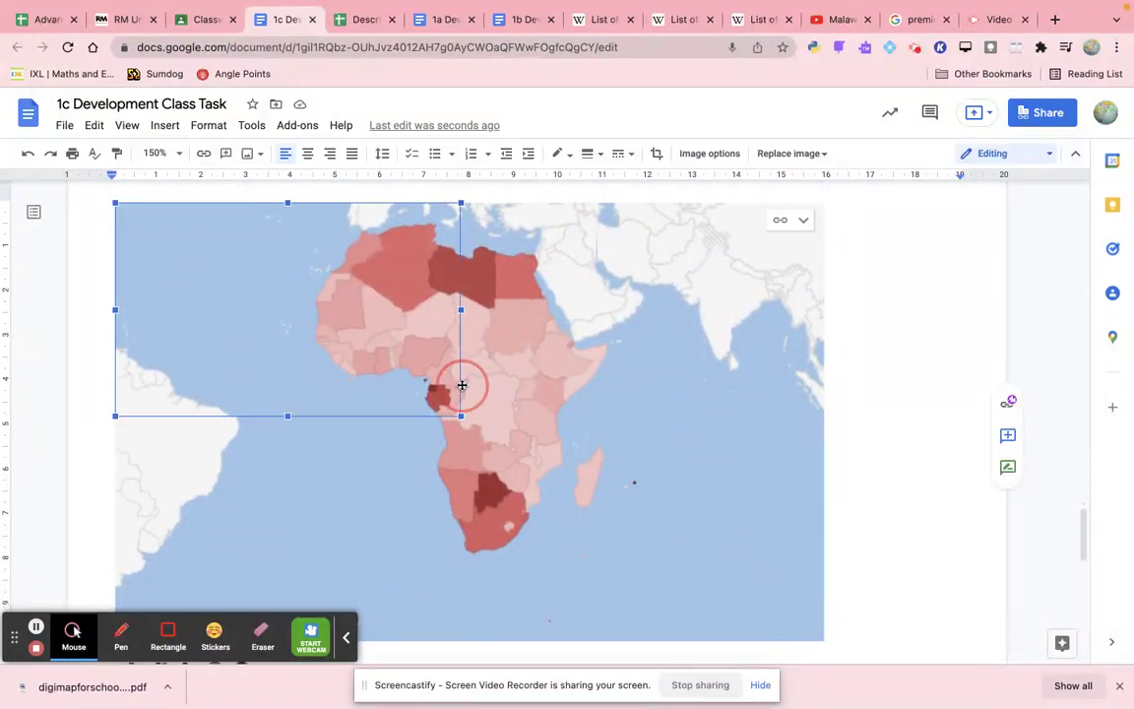
- Shrink the Life Expectancy map proportionally to about half its width, similar in size to the GDP map
{"action": "scroll", "coordinate": [620, 516], "scroll_direction": "up", "scroll_amount": 1}
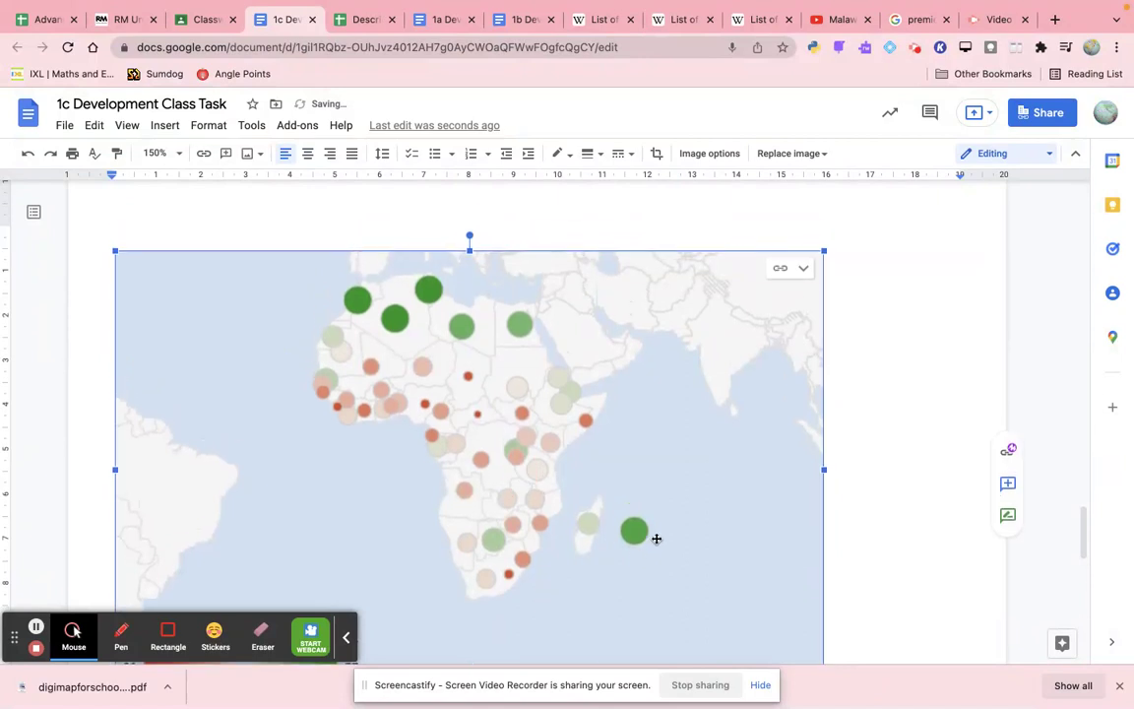
{"action": "scroll", "coordinate": [655, 536], "scroll_direction": "down", "scroll_amount": 2}
{"action": "left_click_drag", "start_coordinate": [825, 605], "coordinate": [471, 373]}
- Review both resized maps along with the Task 1 and Extension Task 2 questions in the document
{"action": "scroll", "coordinate": [471, 373], "scroll_direction": "down", "scroll_amount": 3}
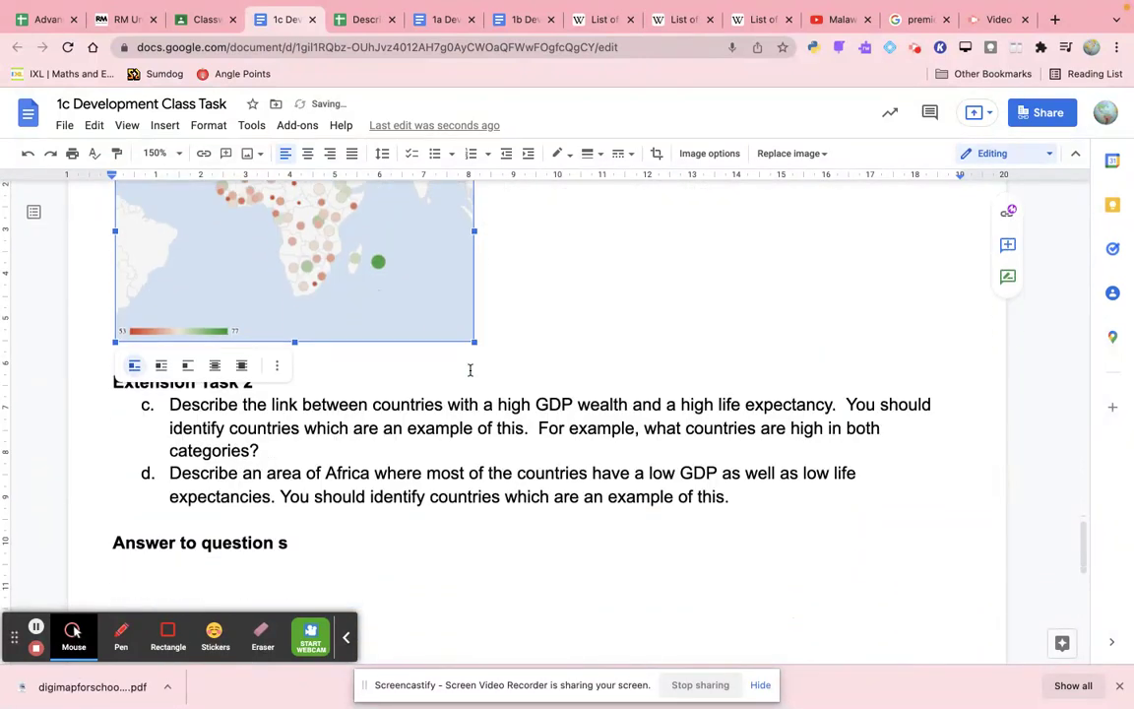
{"action": "scroll", "coordinate": [470, 371], "scroll_direction": "up", "scroll_amount": 10}
{"action": "scroll", "coordinate": [471, 371], "scroll_direction": "down", "scroll_amount": 1}
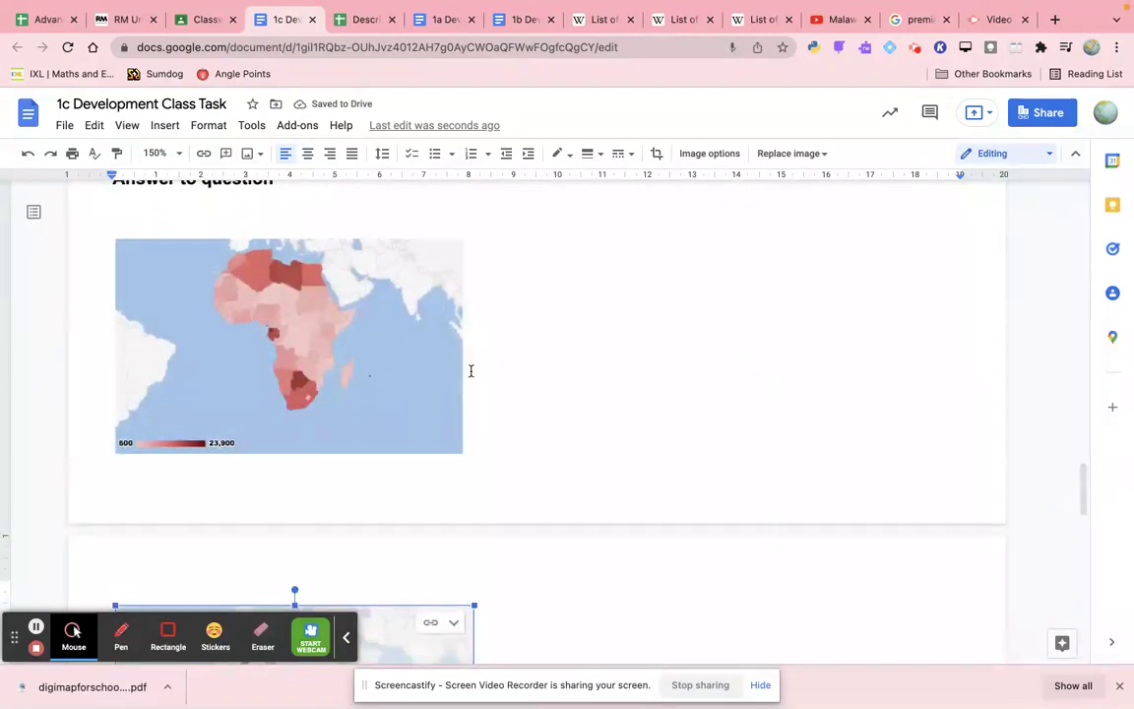
{"action": "scroll", "coordinate": [471, 371], "scroll_direction": "up", "scroll_amount": 2}
{"action": "scroll", "coordinate": [471, 371], "scroll_direction": "down", "scroll_amount": 4}
{"action": "scroll", "coordinate": [471, 371], "scroll_direction": "down", "scroll_amount": 5}
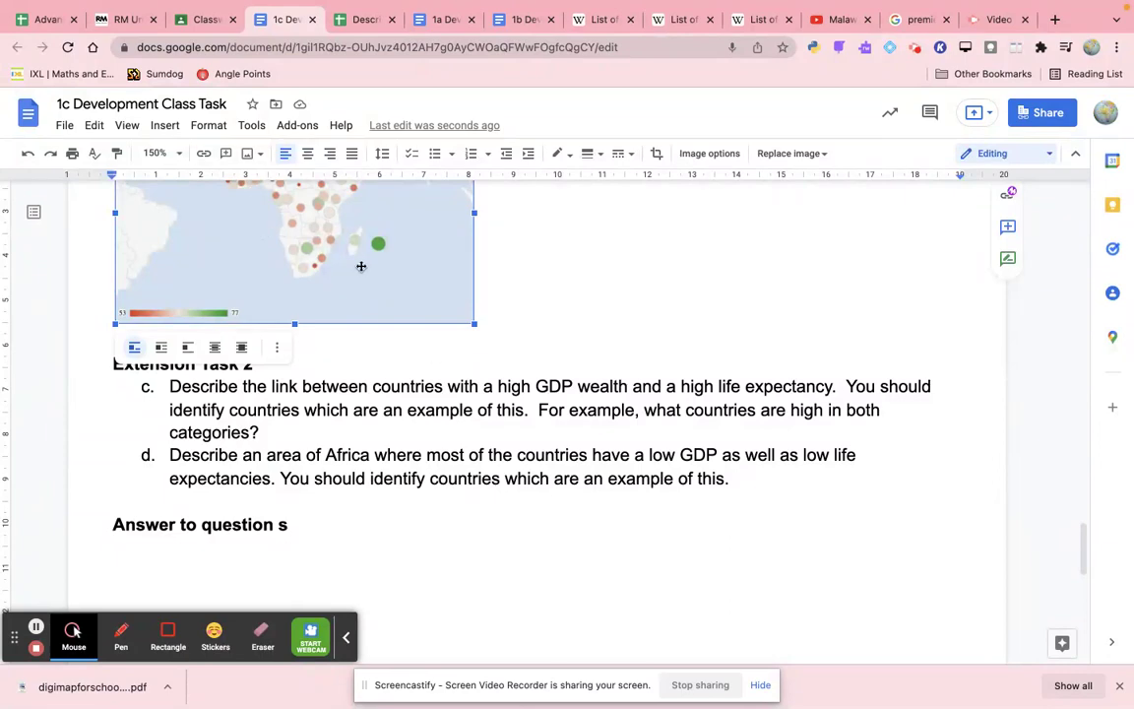
{"action": "scroll", "coordinate": [172, 456], "scroll_direction": "up", "scroll_amount": 7}
{"action": "scroll", "coordinate": [172, 456], "scroll_direction": "up", "scroll_amount": 11}
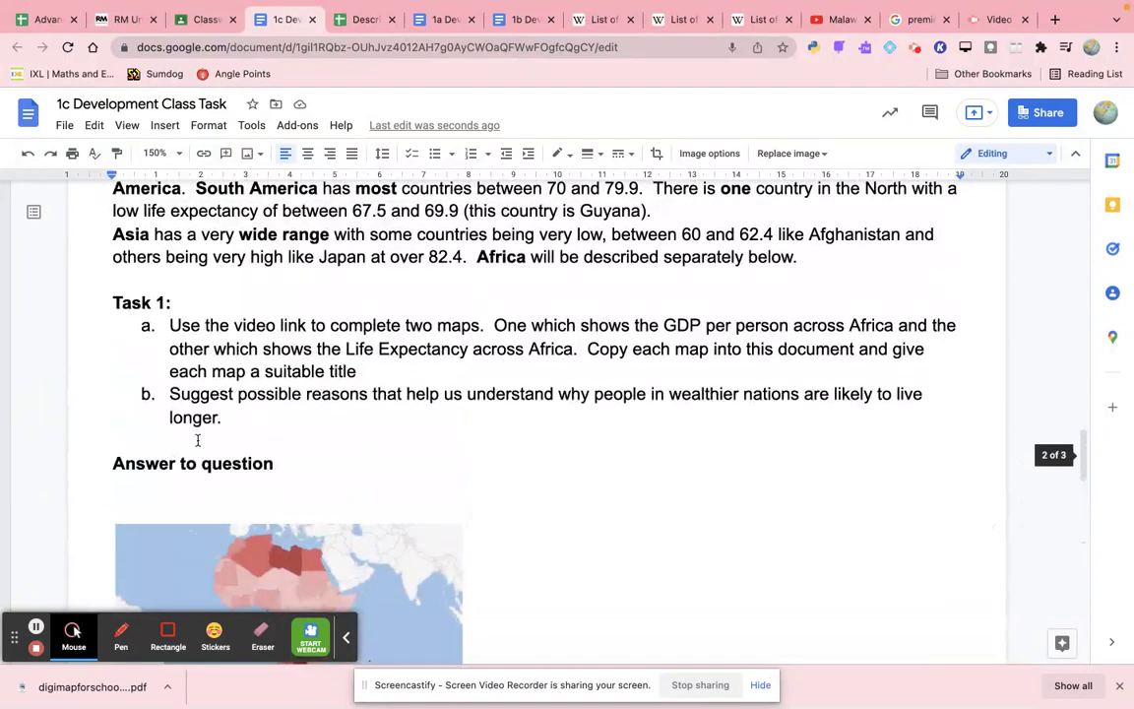
- Highlight Task 1 question b, which asks for reasons why people in wealthier nations are likely to live longer
{"action": "left_click_drag", "start_coordinate": [226, 420], "coordinate": [476, 477]}
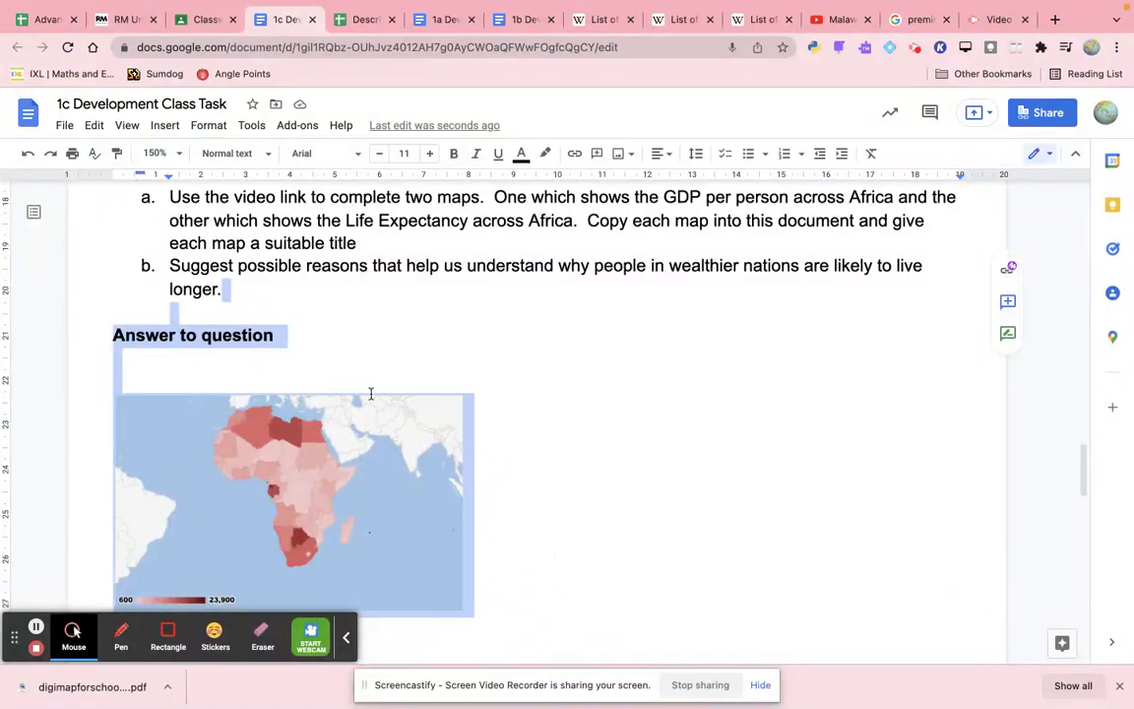
{"action": "left_click", "coordinate": [229, 288]}
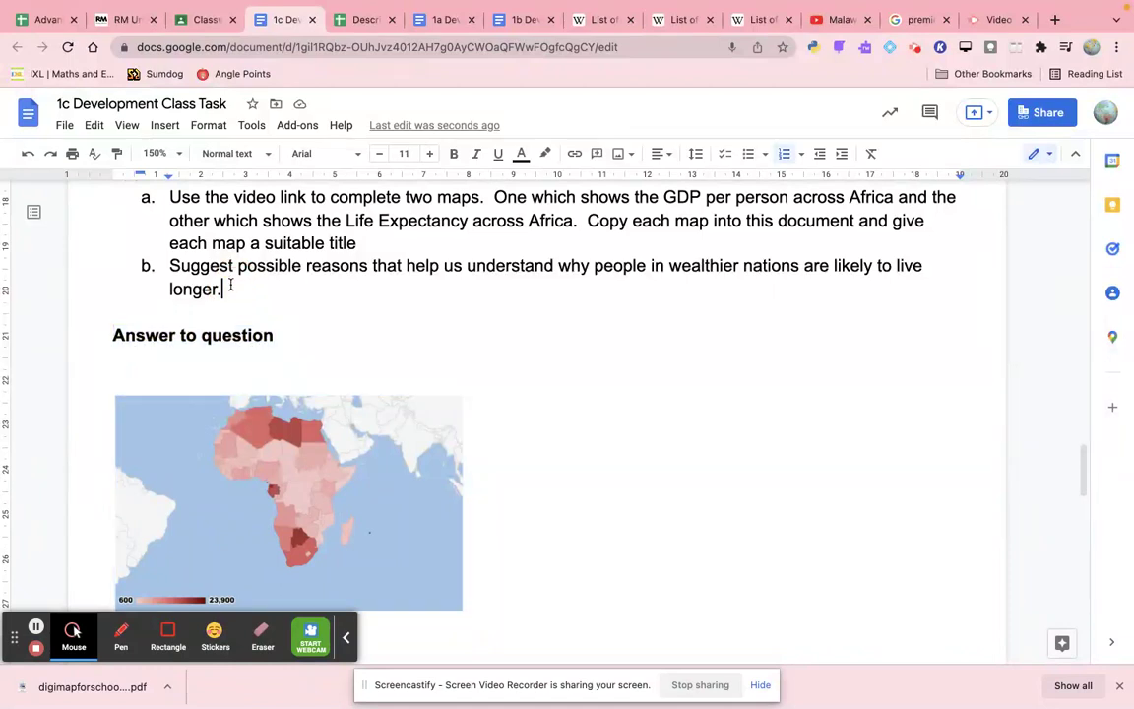
{"action": "left_click_drag", "start_coordinate": [220, 287], "coordinate": [163, 261]}
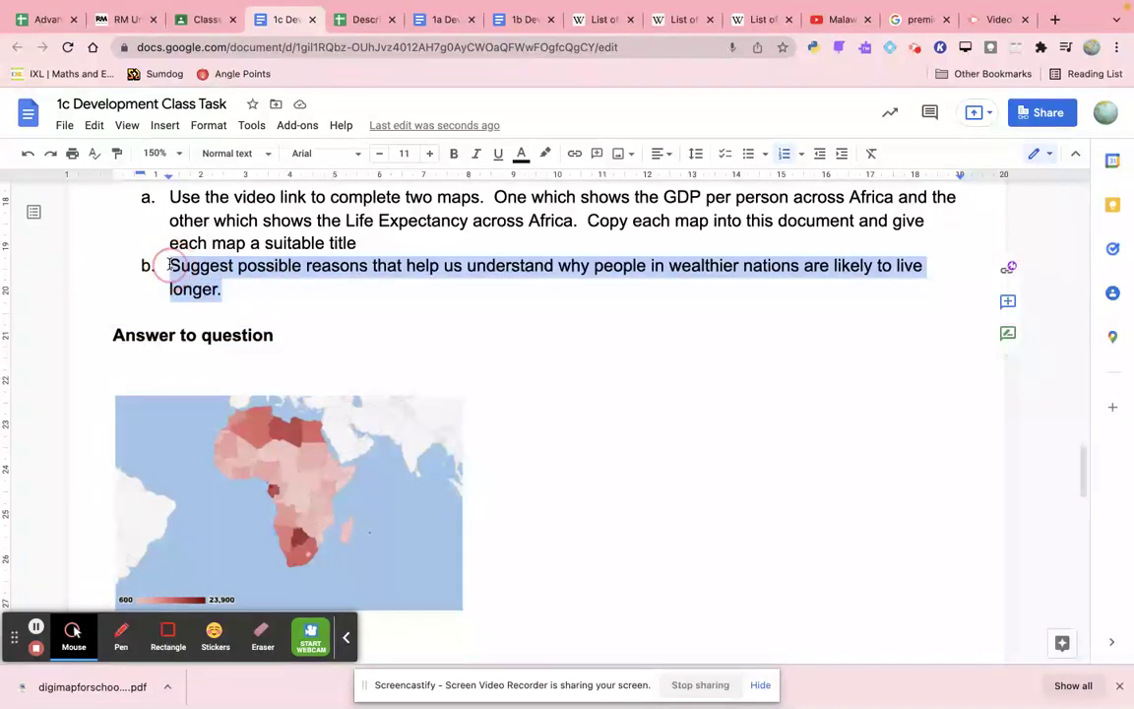